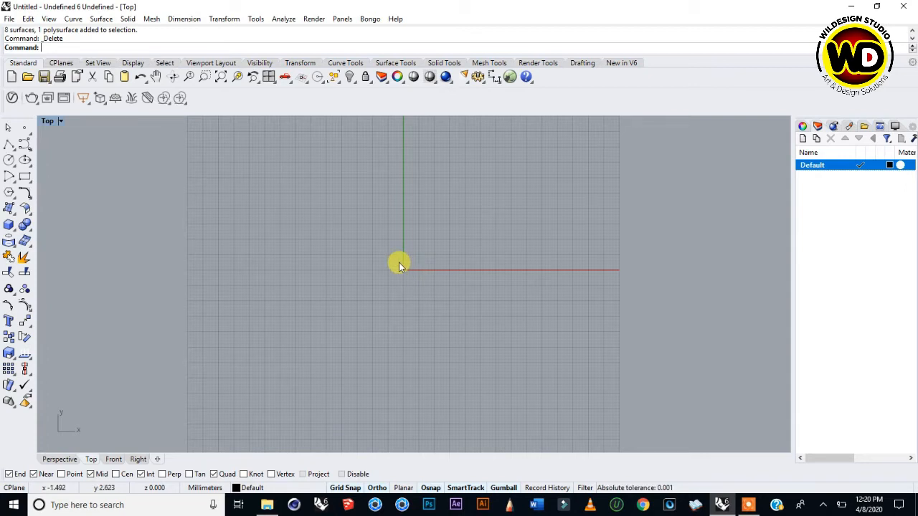
Draw a circle with a 35 mm radius centred on the origin in the Top view.
click(9, 161)
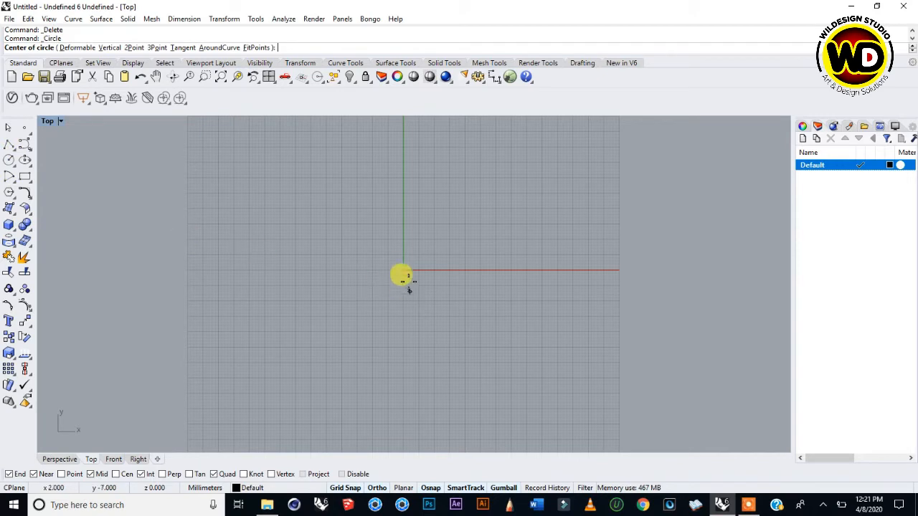
click(403, 269)
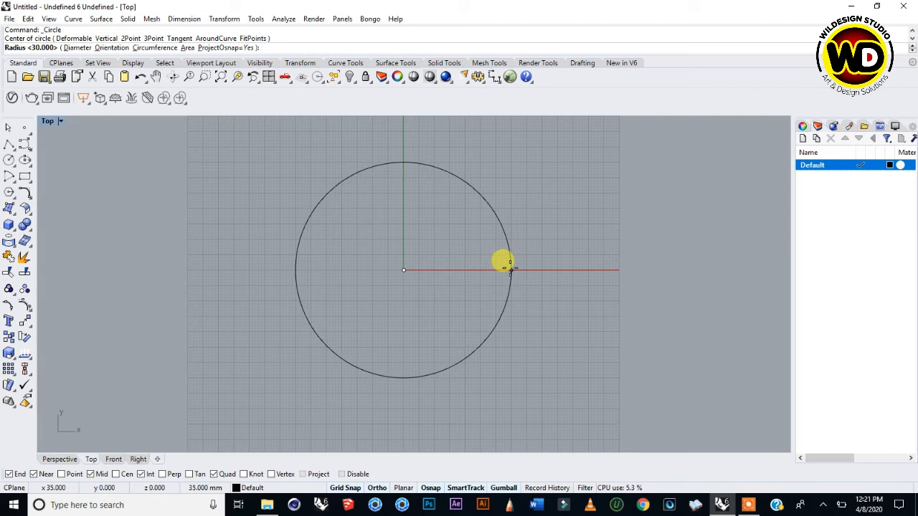
click(510, 270)
scroll(429, 251, down, 2)
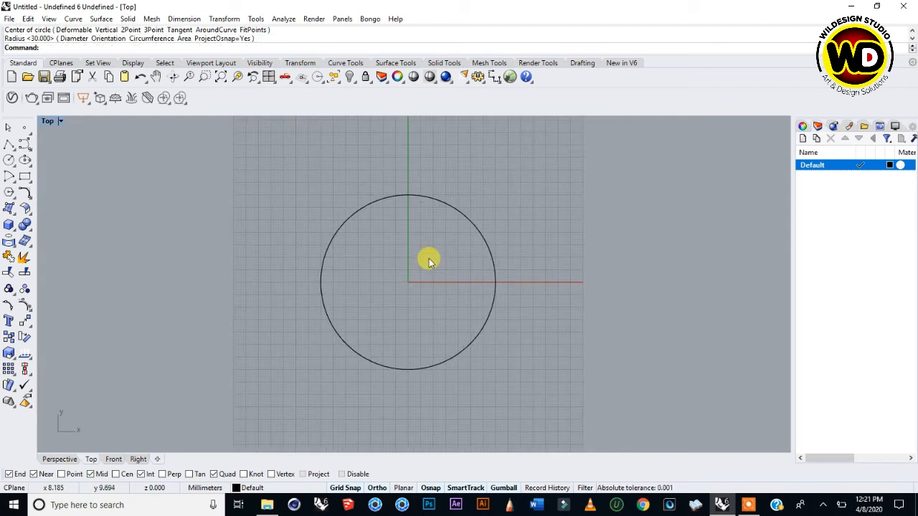
Draw a straight polyline from the circle's centre along the positive X axis, ending a short way outside the circle.
click(9, 144)
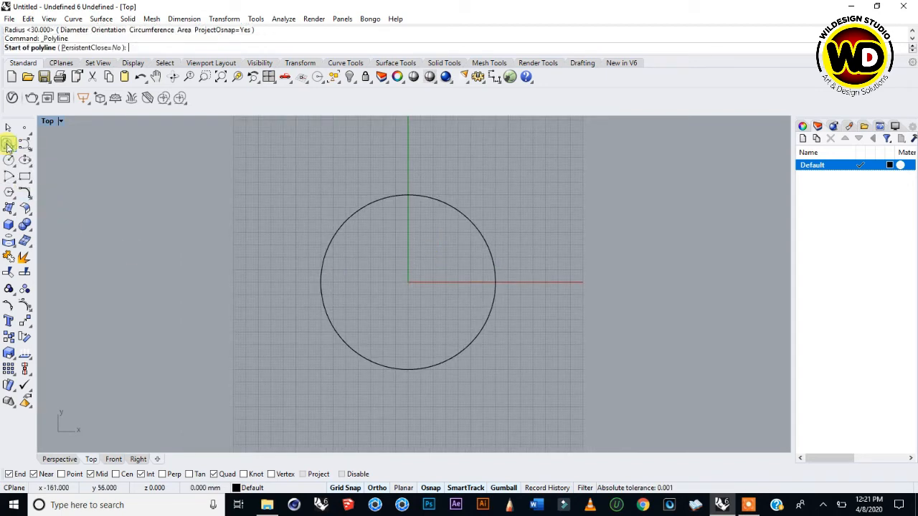
click(408, 282)
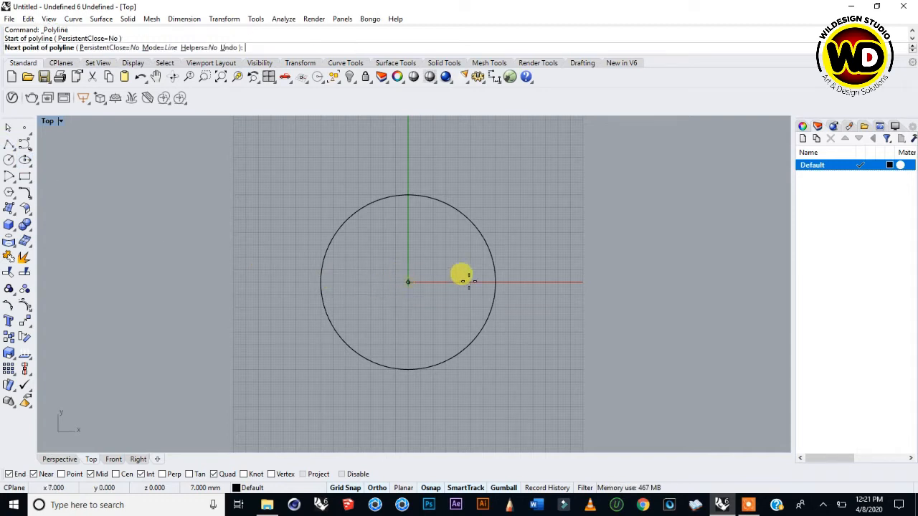
click(521, 282)
key(Return)
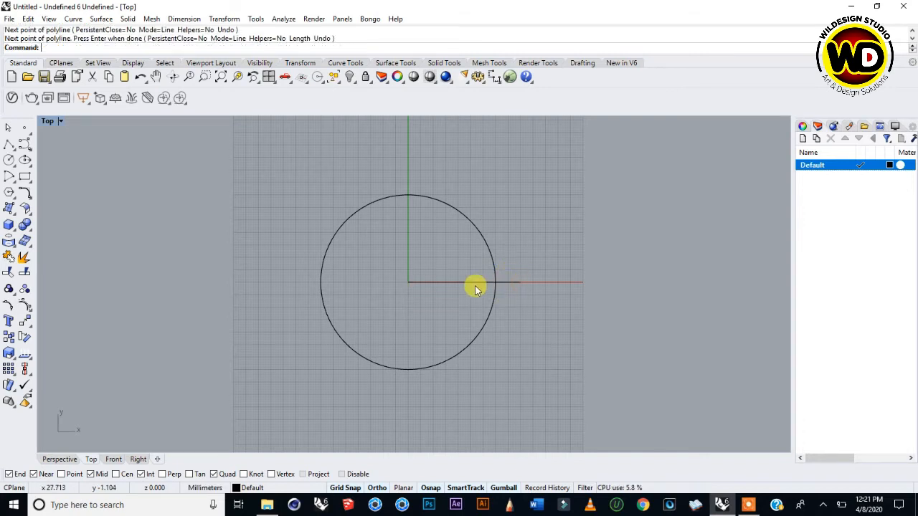
scroll(455, 284, up, 3)
scroll(393, 262, down, 1)
right_drag(394, 266, 400, 285)
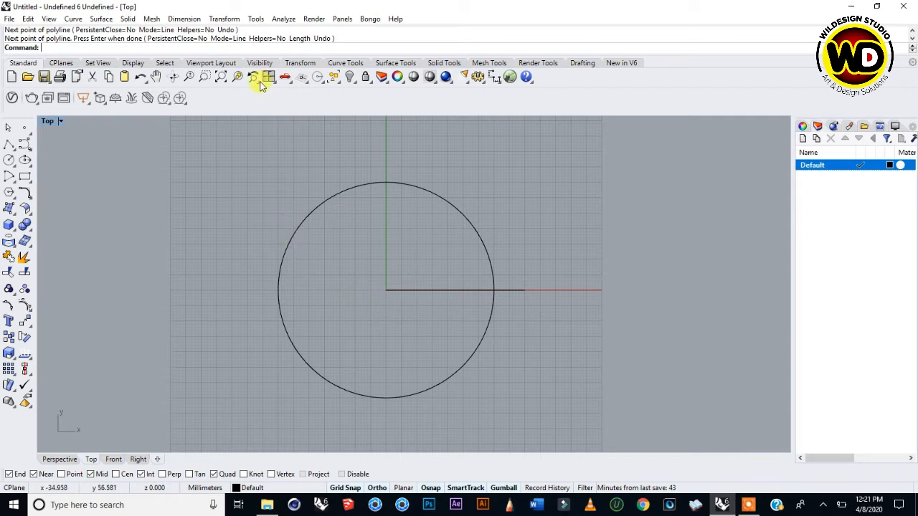
click(225, 20)
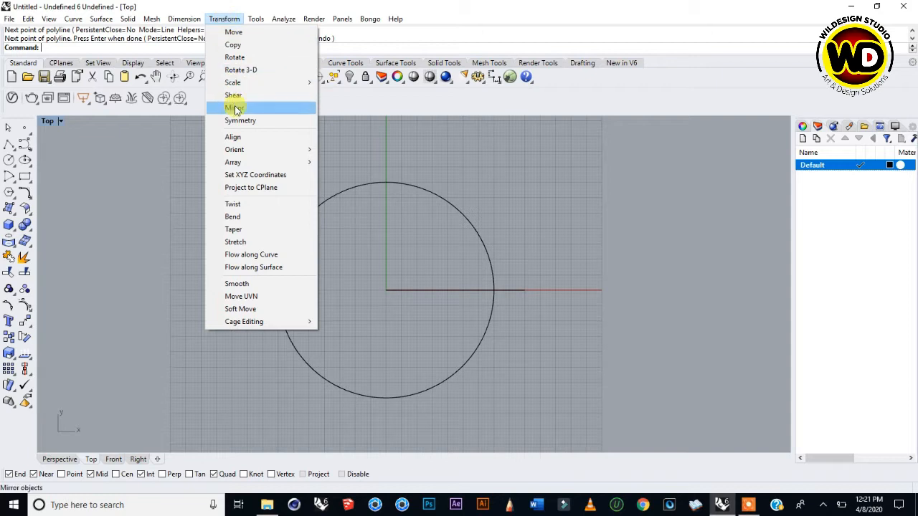
mouse_move(236, 167)
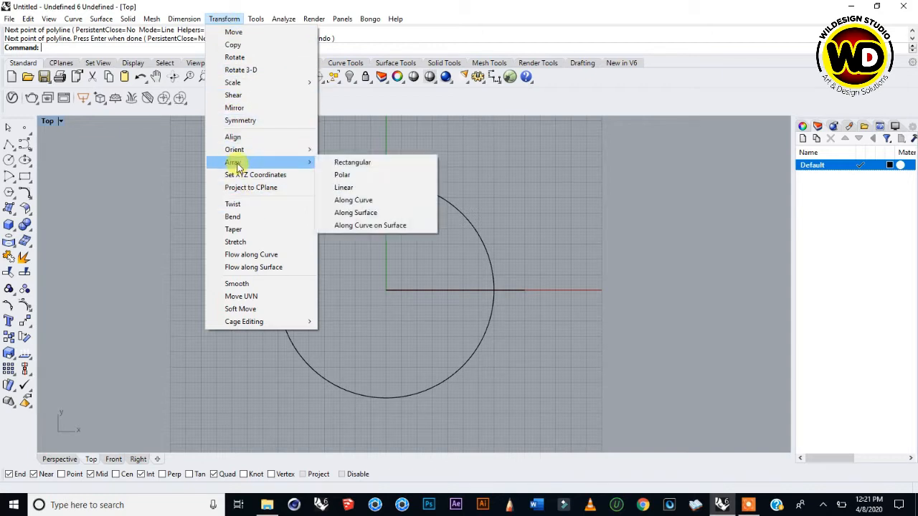
click(369, 52)
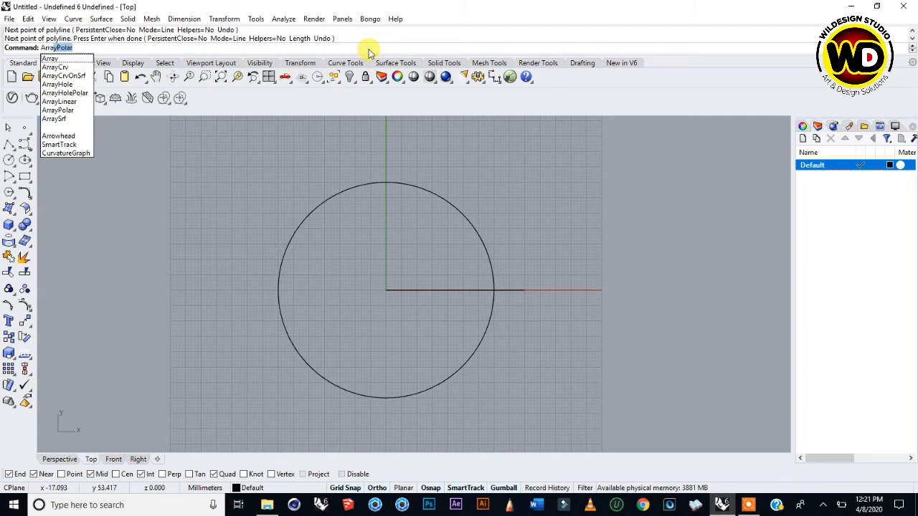
Polar array the horizontal line around the circle's centre with 8 items over 360 degrees, enabling the Cen object snap to pick the centre.
click(29, 327)
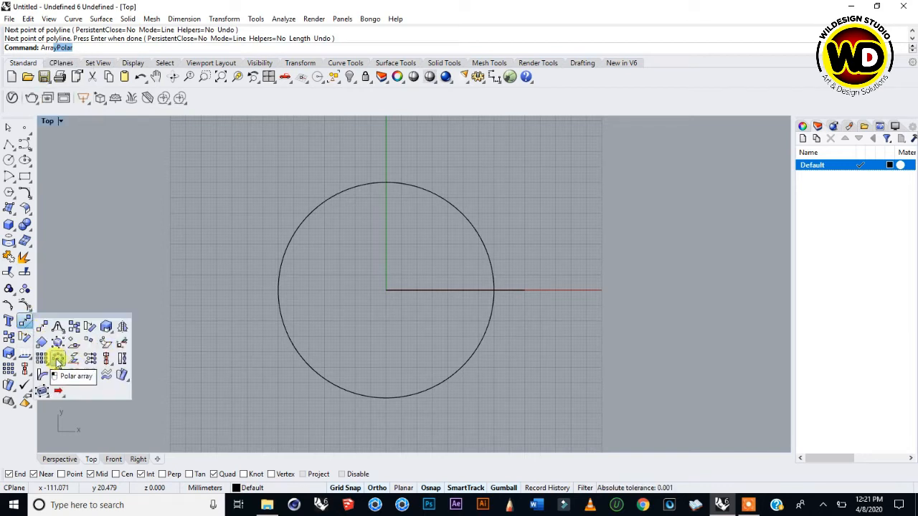
click(57, 360)
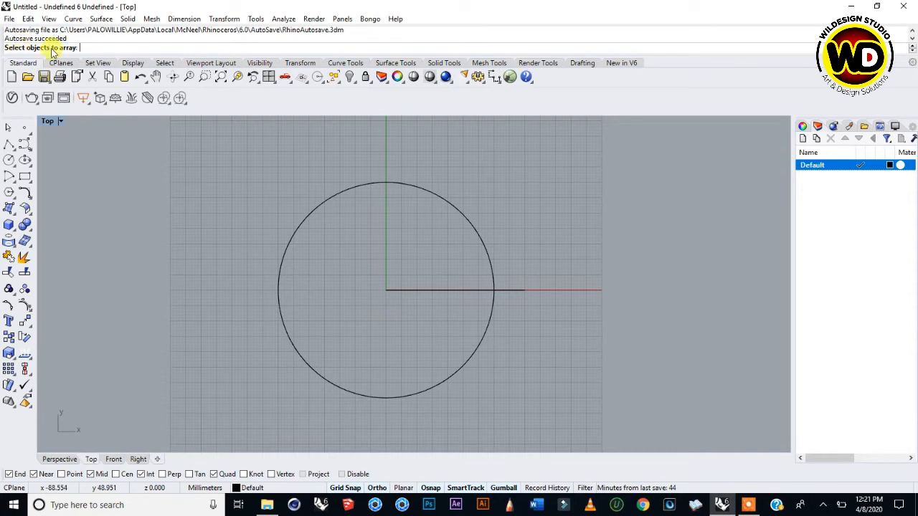
click(410, 290)
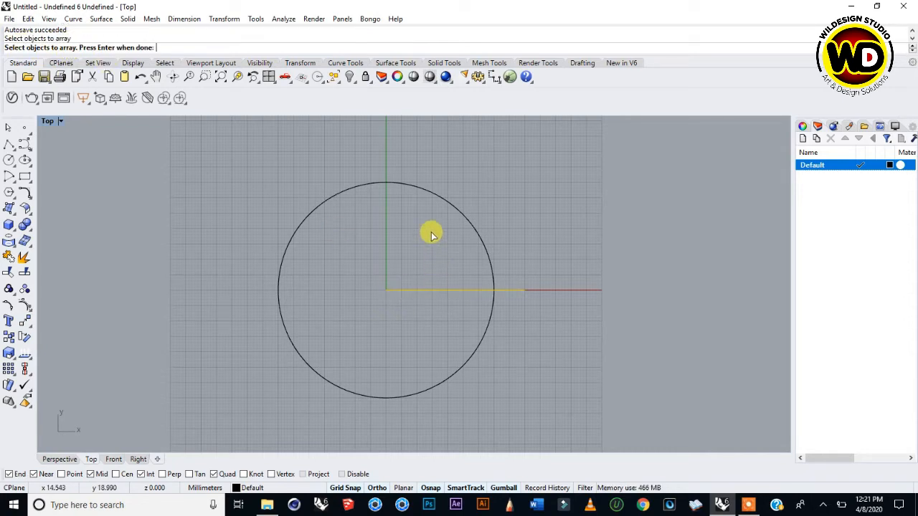
key(Return)
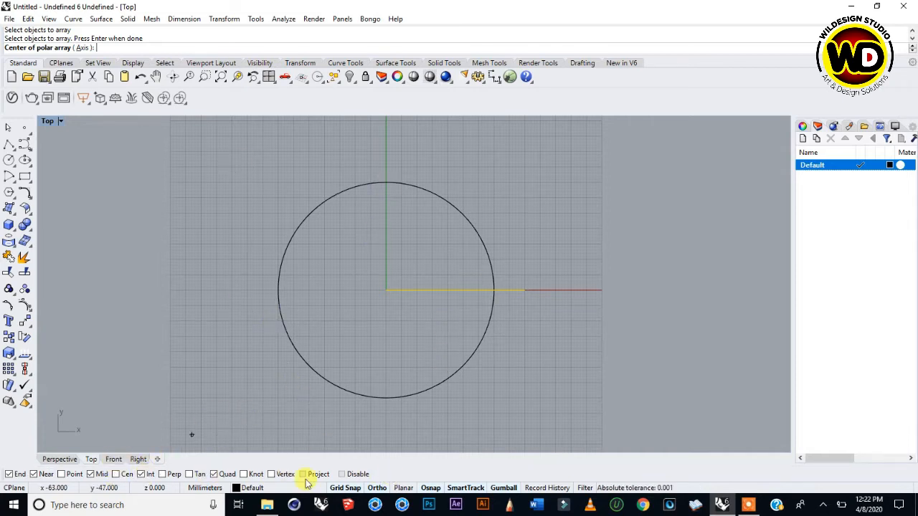
click(116, 474)
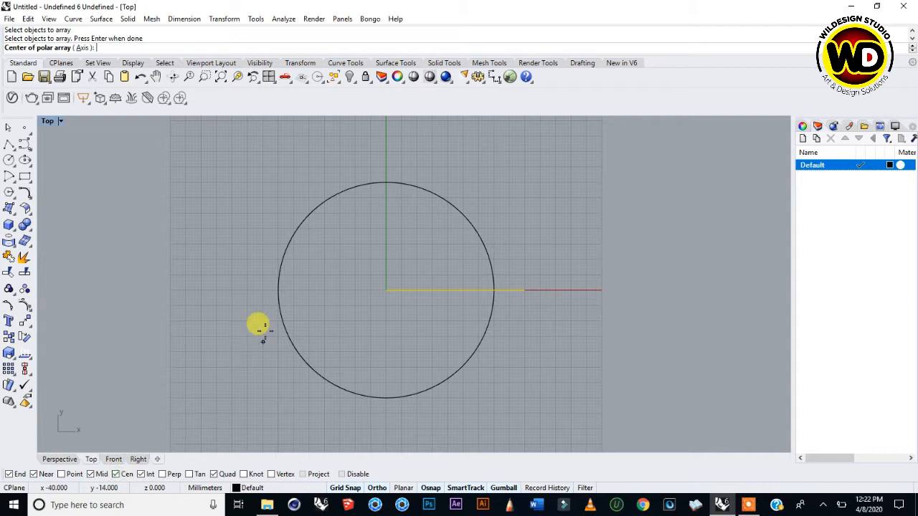
click(281, 326)
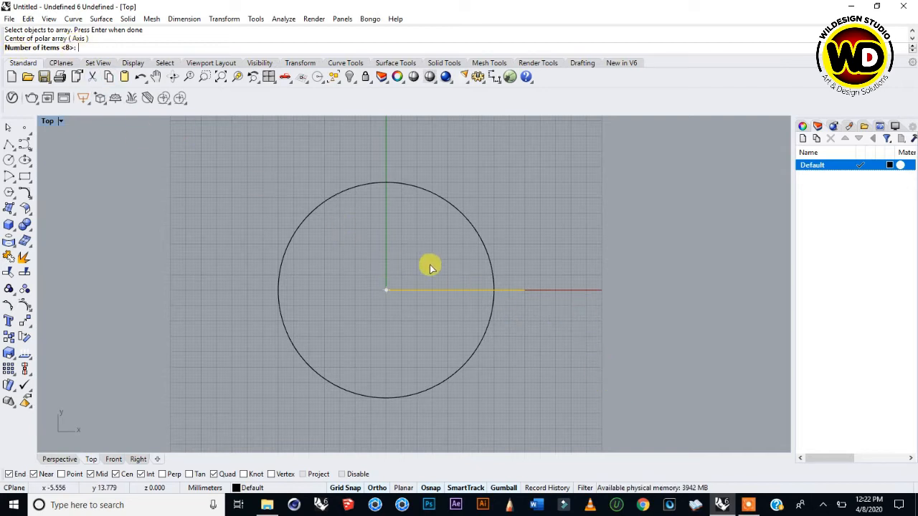
key(Return)
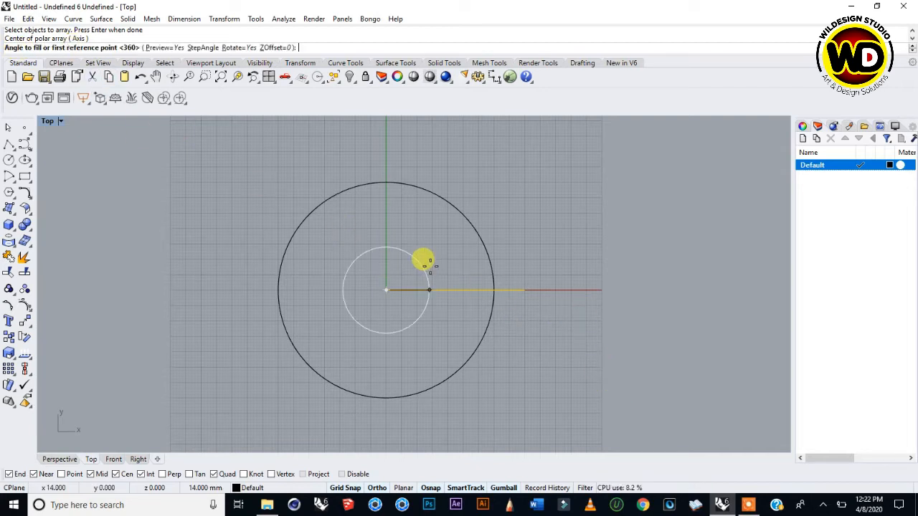
key(Return)
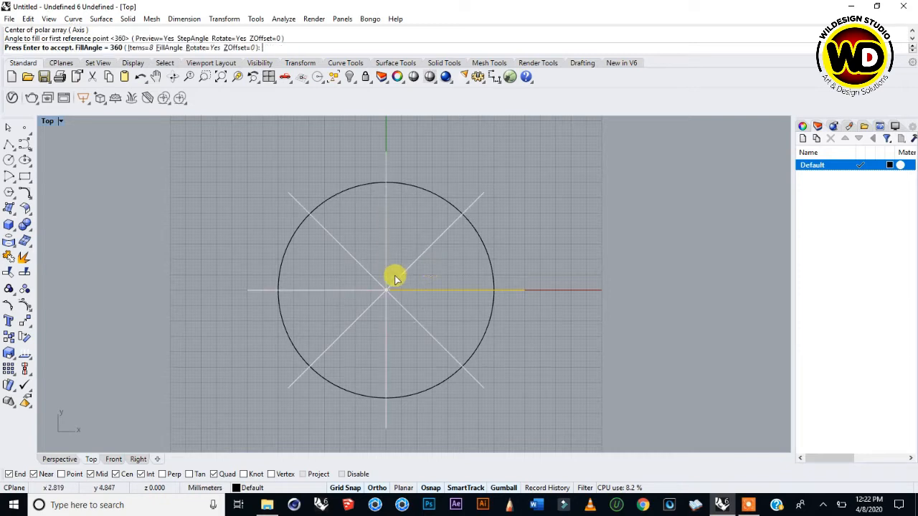
key(Return)
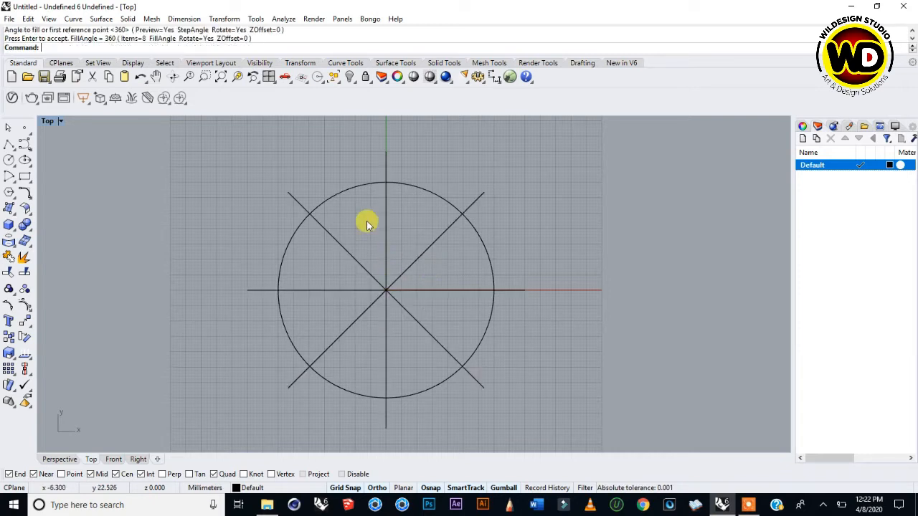
Draw an interpolated curve straight across between the circle's intersections with the two upper diagonal lines.
scroll(402, 220, down, 1)
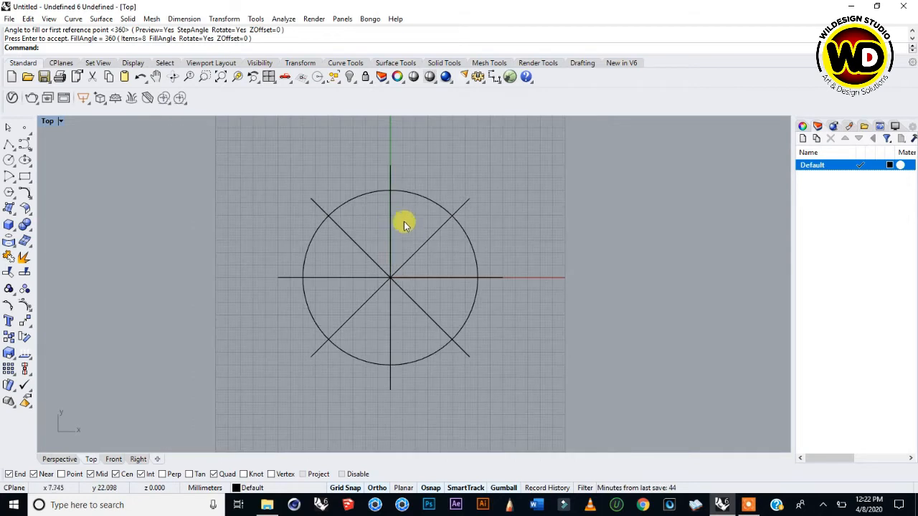
scroll(396, 222, up, 1)
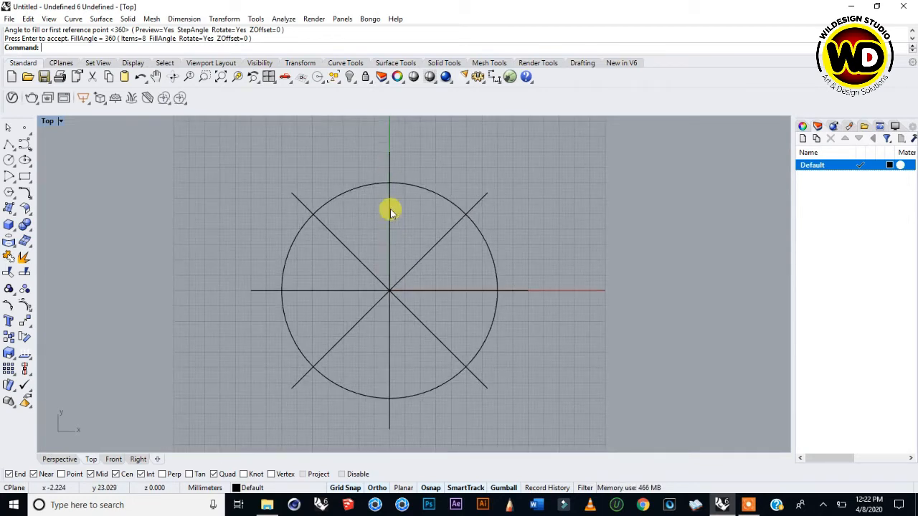
scroll(396, 203, down, 1)
scroll(393, 176, up, 1)
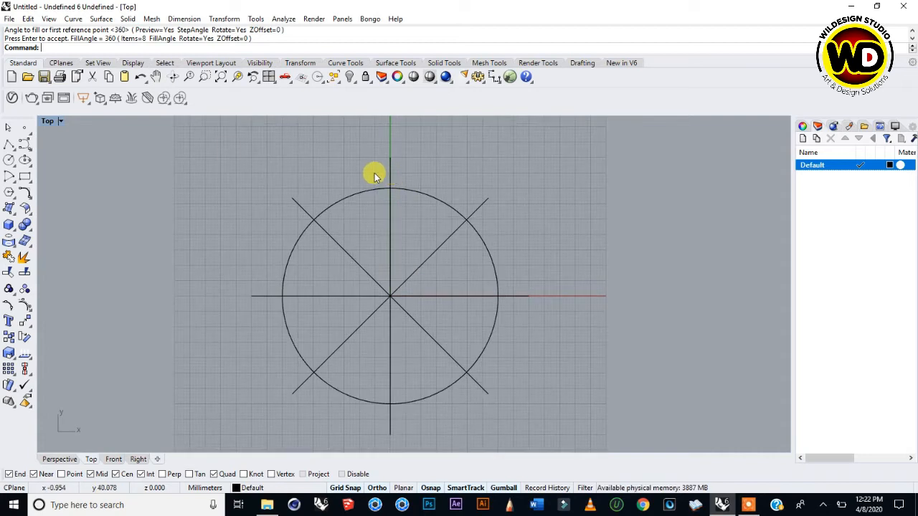
click(30, 152)
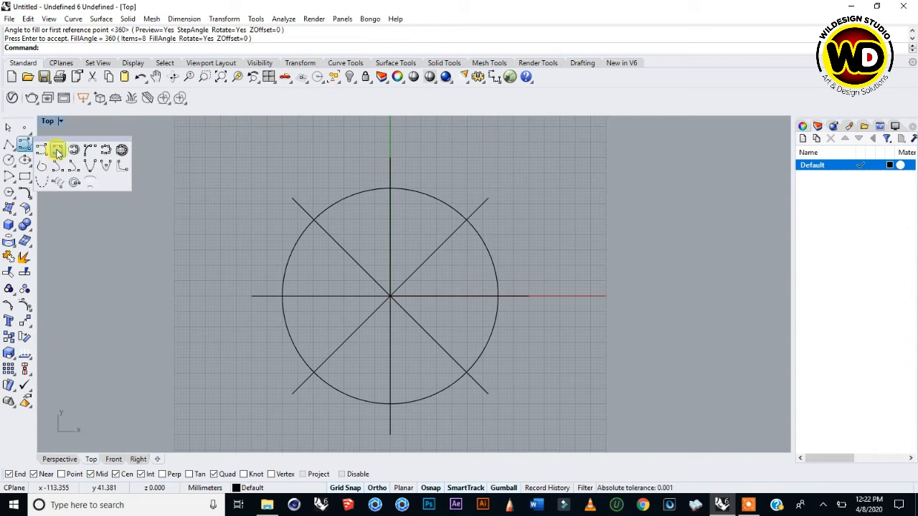
click(57, 152)
scroll(338, 220, up, 3)
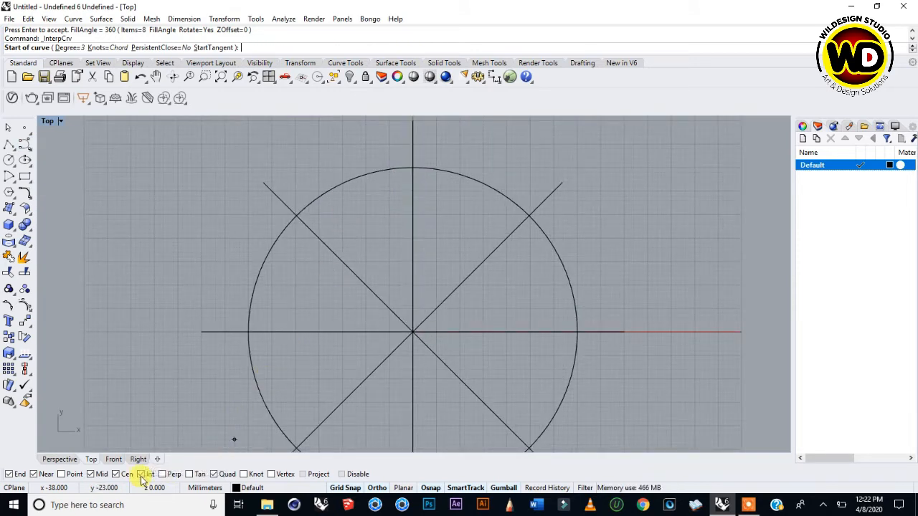
click(296, 215)
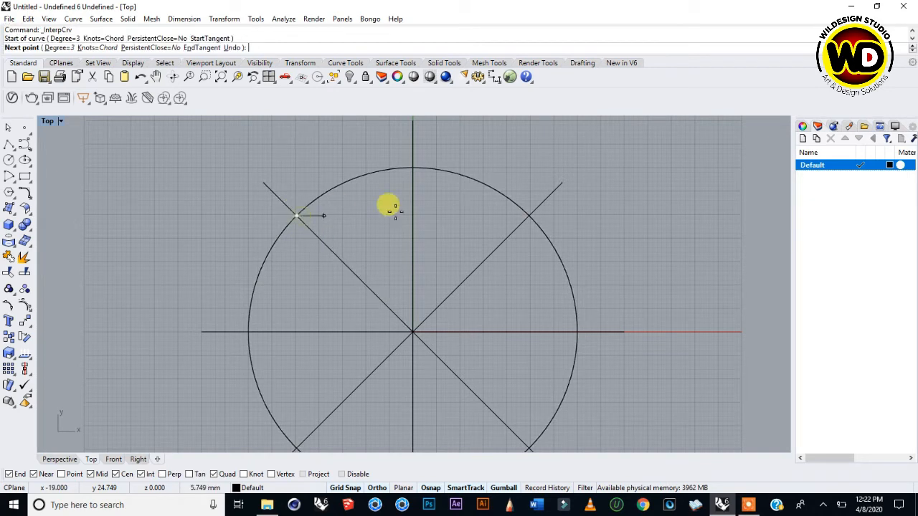
click(528, 214)
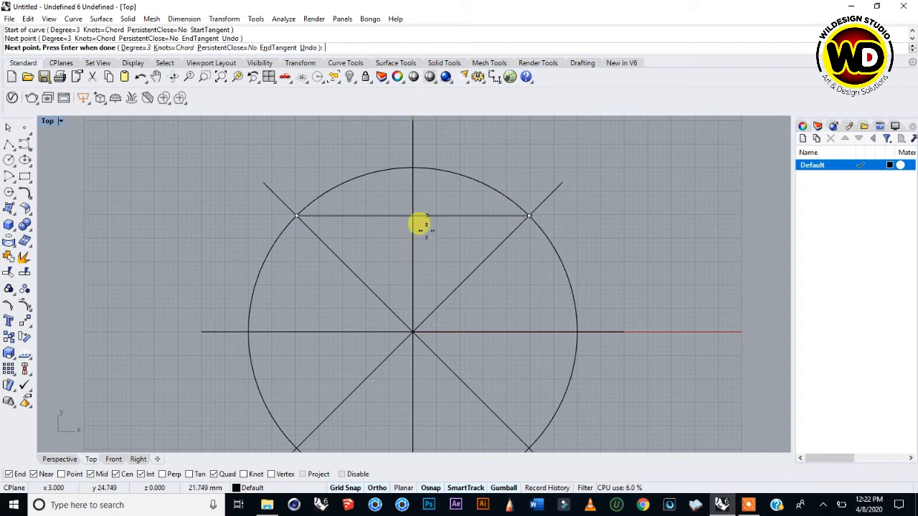
key(Return)
Turn on the new curve's edit points and move its two middle points down to bow it toward the circle's centre.
click(424, 215)
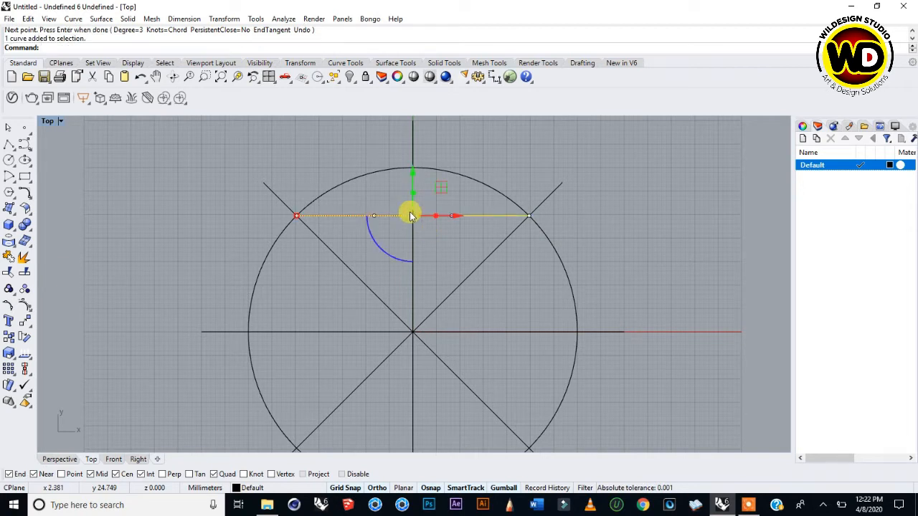
key(Escape)
click(377, 217)
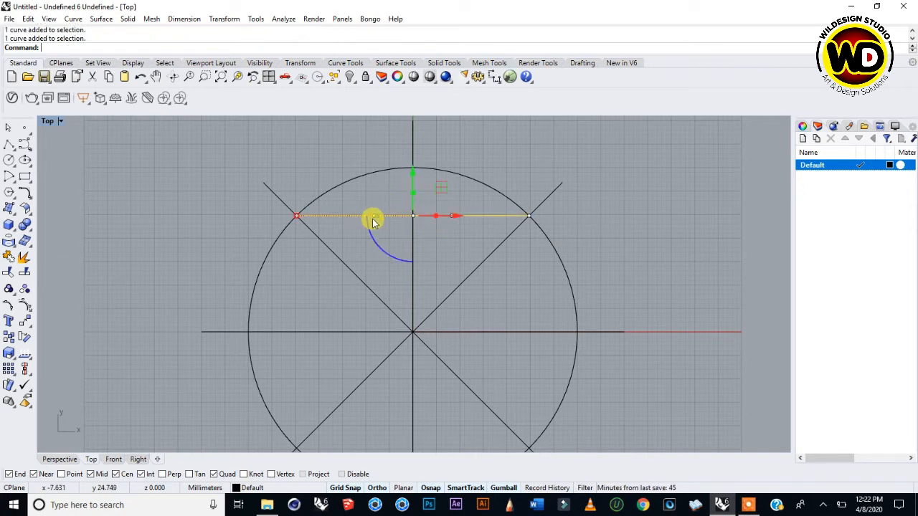
click(8, 307)
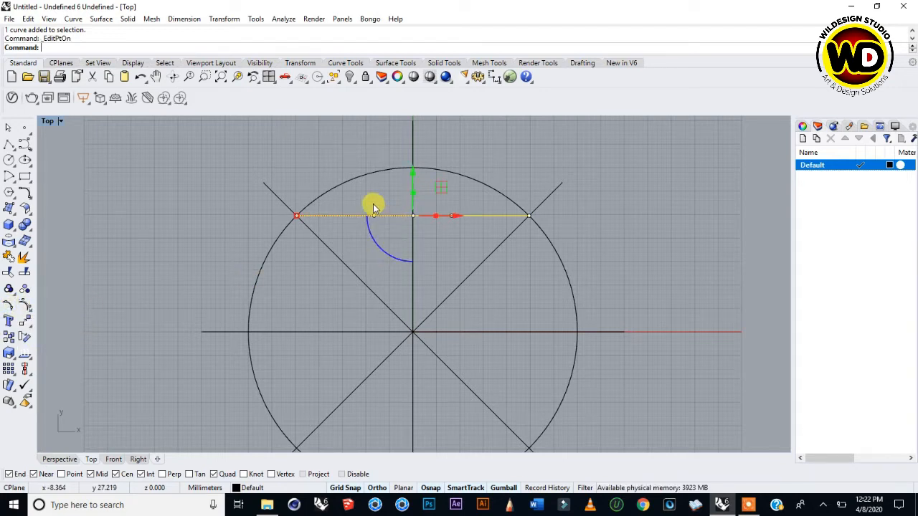
drag(360, 197, 463, 237)
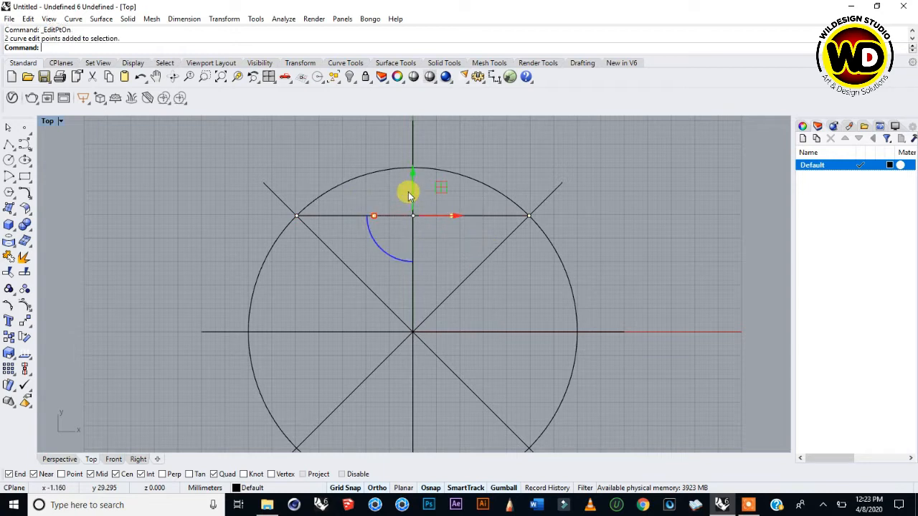
drag(413, 172, 414, 223)
scroll(431, 183, down, 4)
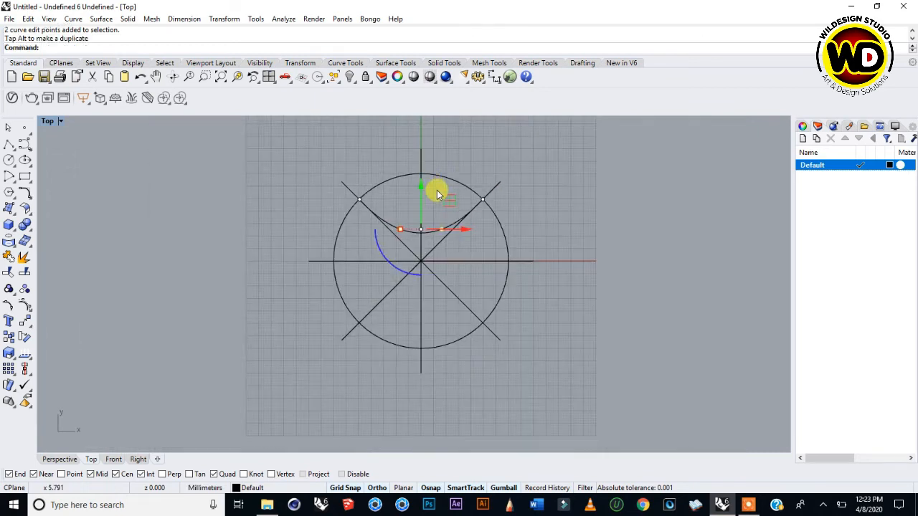
click(524, 216)
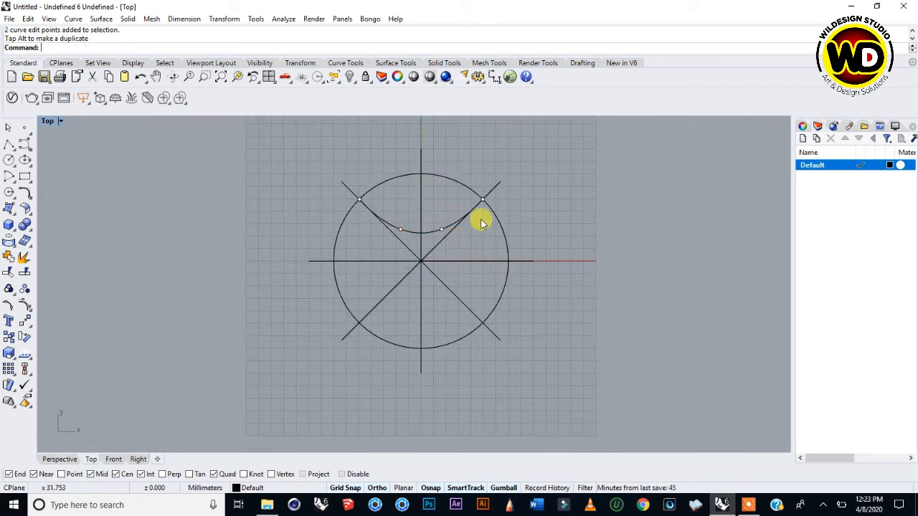
click(10, 130)
scroll(445, 201, up, 1)
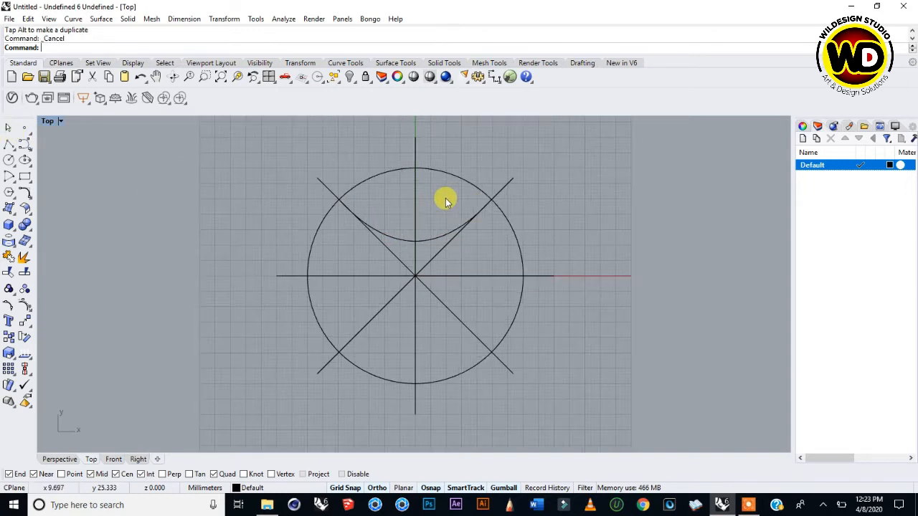
Mirror the bowed curve across the horizontal guide line, keeping the original, to place a copy between the lower diagonals.
click(431, 242)
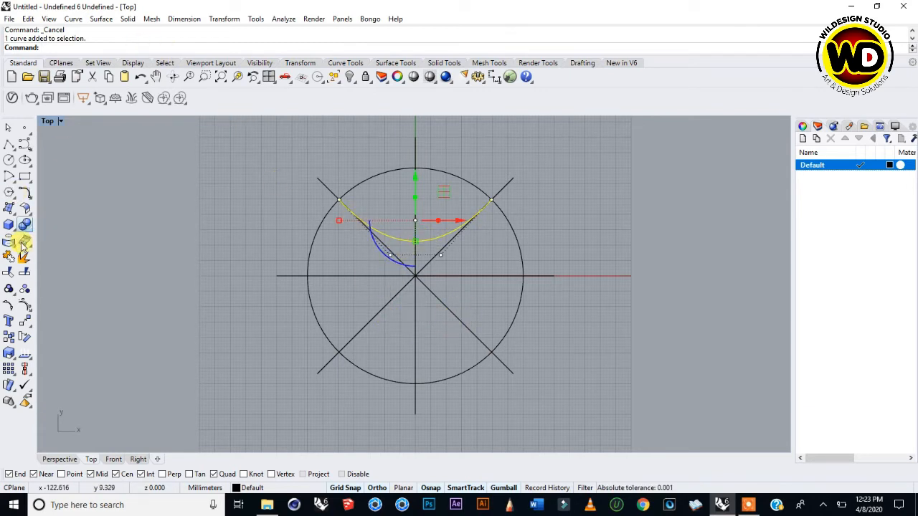
click(29, 324)
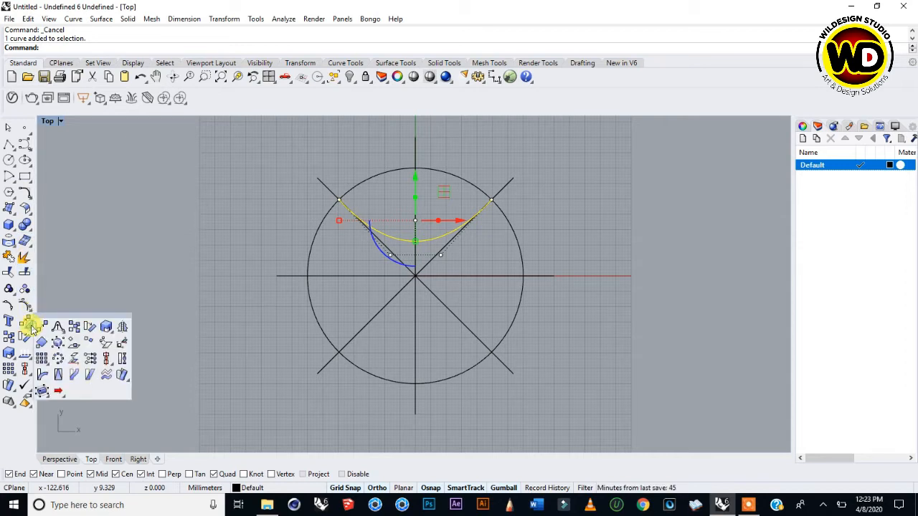
click(156, 46)
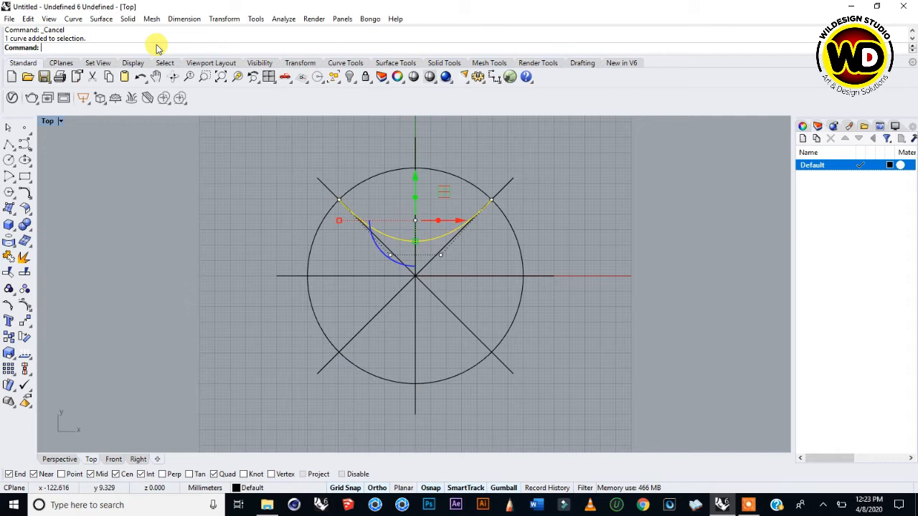
text(Mirror)
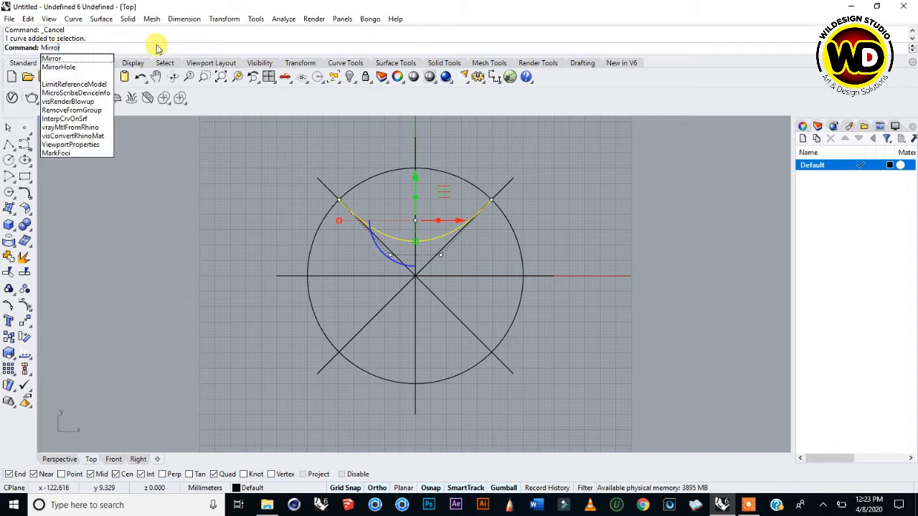
click(56, 59)
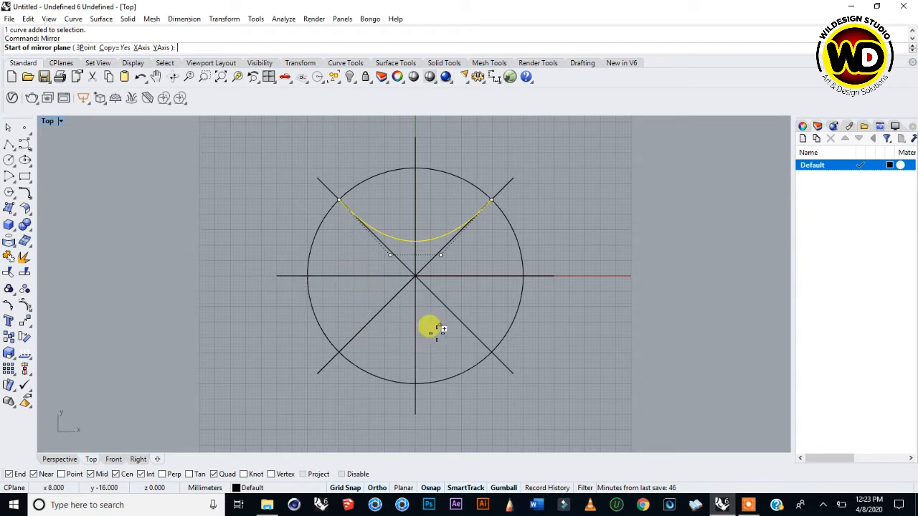
click(273, 271)
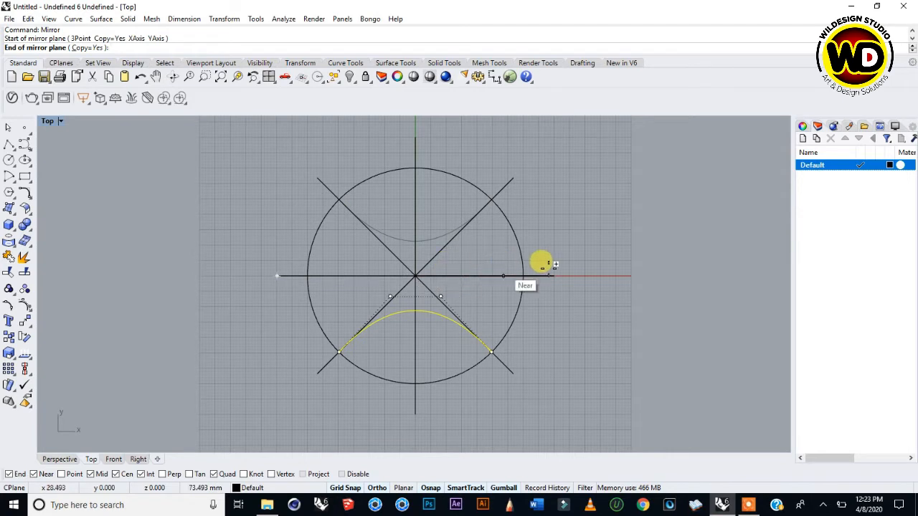
click(602, 266)
scroll(438, 311, up, 2)
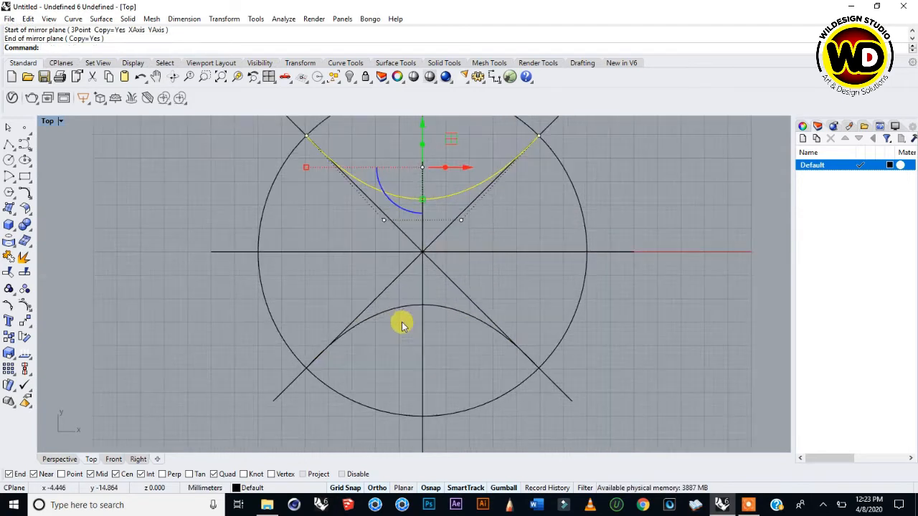
scroll(413, 312, down, 2)
key(Escape)
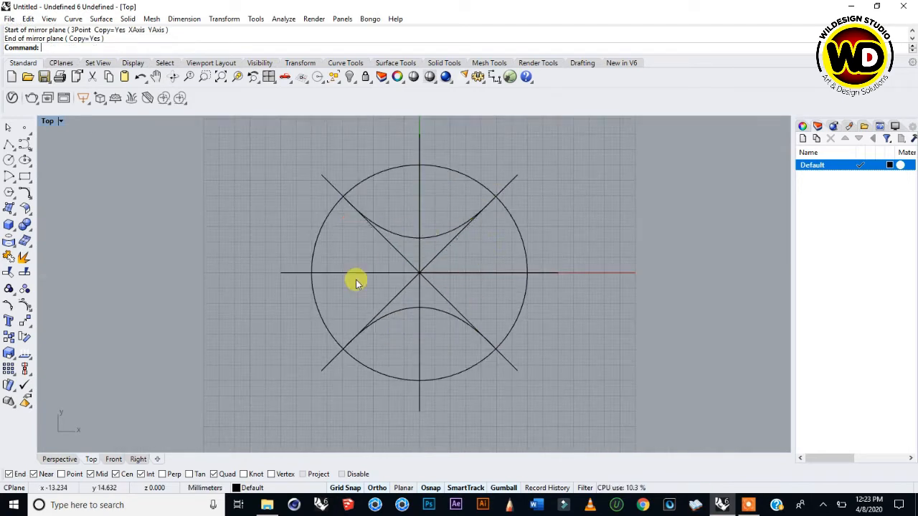
scroll(395, 258, down, 1)
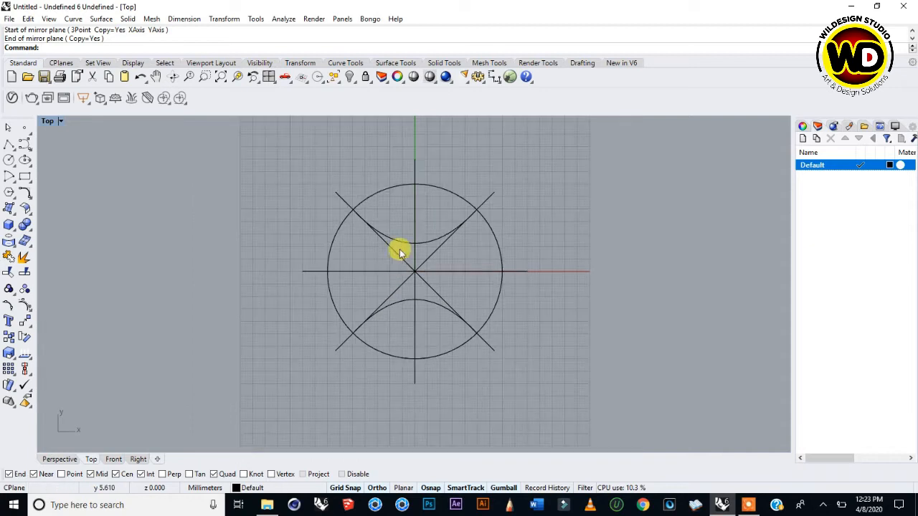
scroll(413, 238, up, 1)
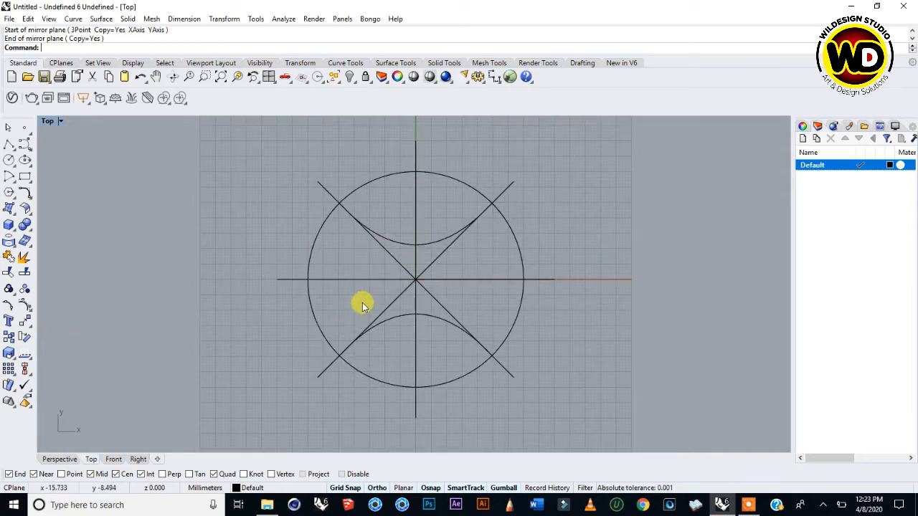
Create a sphere by diameter between the circle's two intersections with the horizontal axis, and check it in the perspective view.
click(72, 460)
mouse_move(449, 258)
right_down()
mouse_move(428, 167)
mouse_move(447, 307)
mouse_move(428, 211)
mouse_move(437, 191)
mouse_move(428, 237)
mouse_move(425, 228)
right_up()
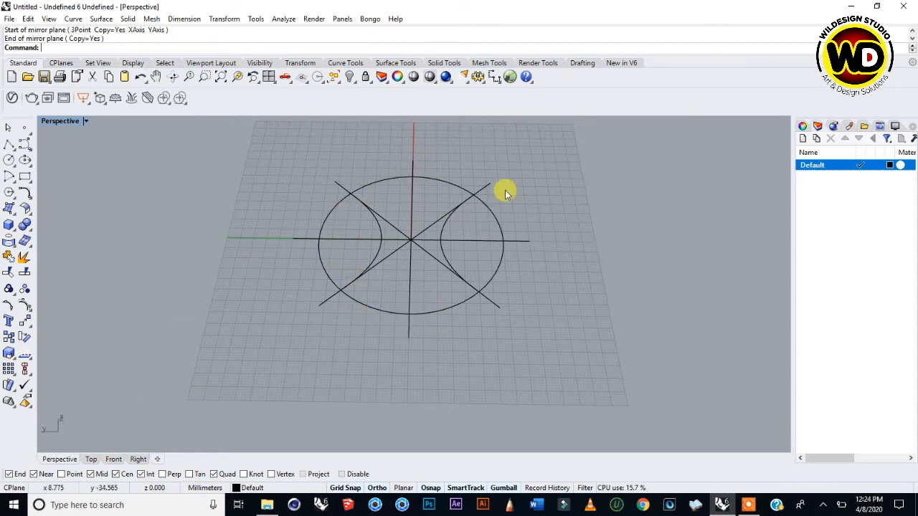
click(91, 460)
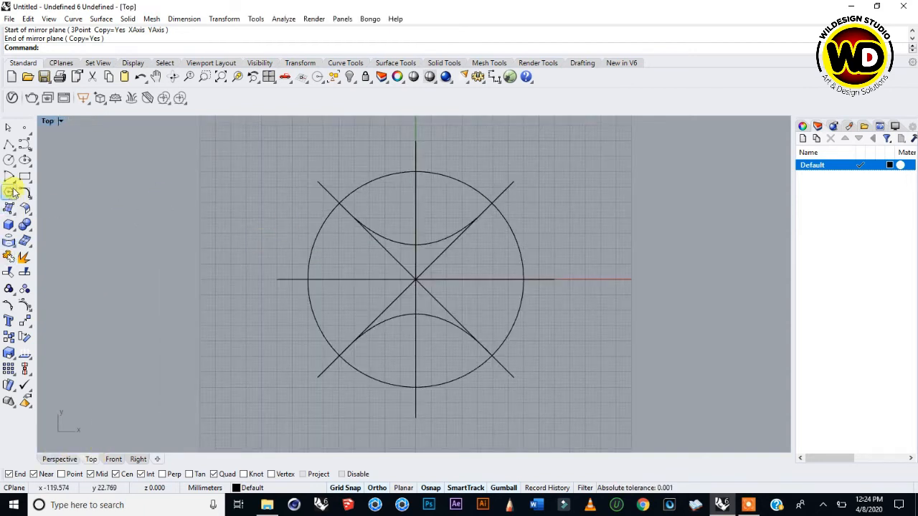
click(8, 225)
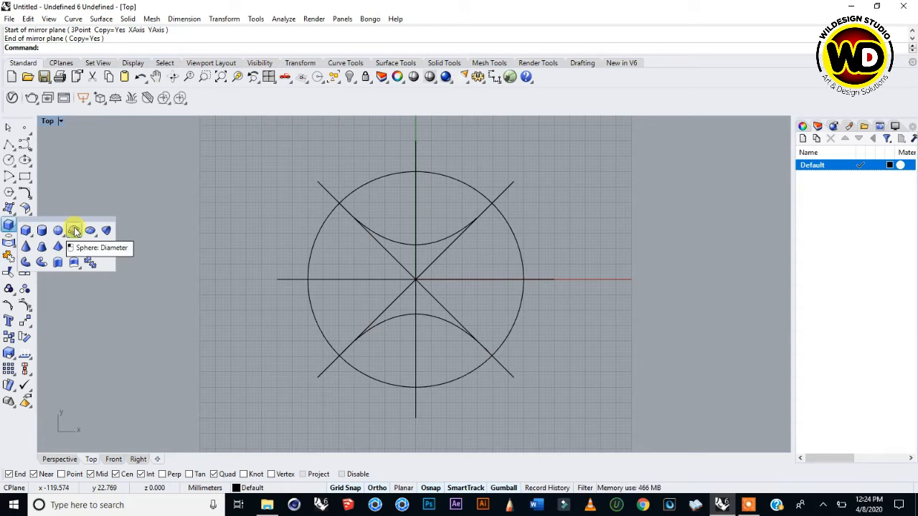
click(74, 230)
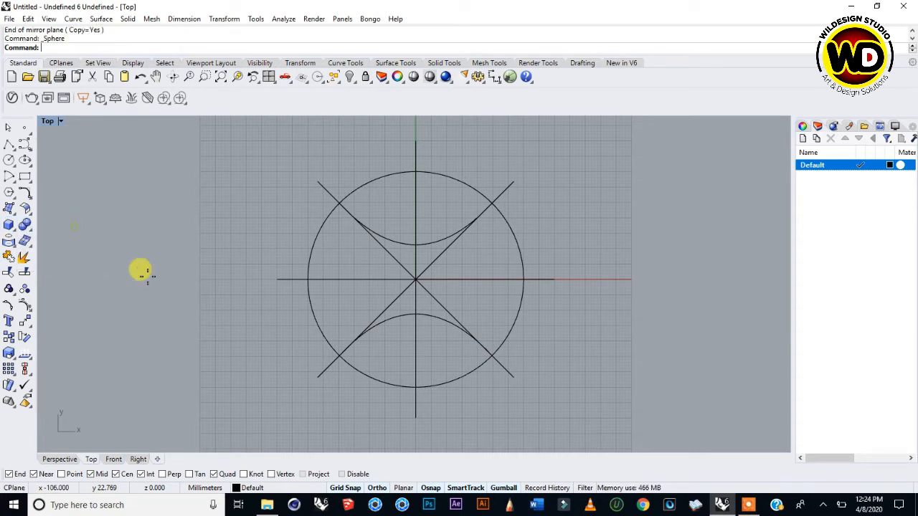
click(309, 279)
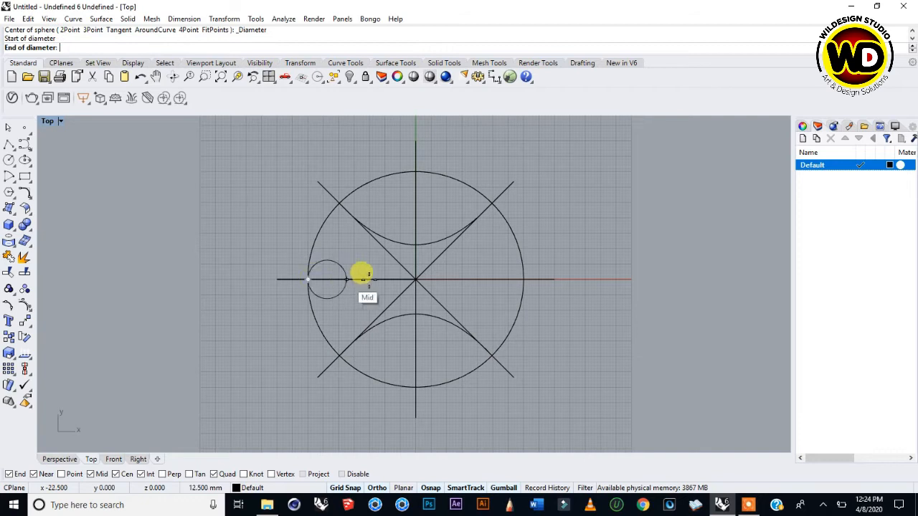
click(523, 279)
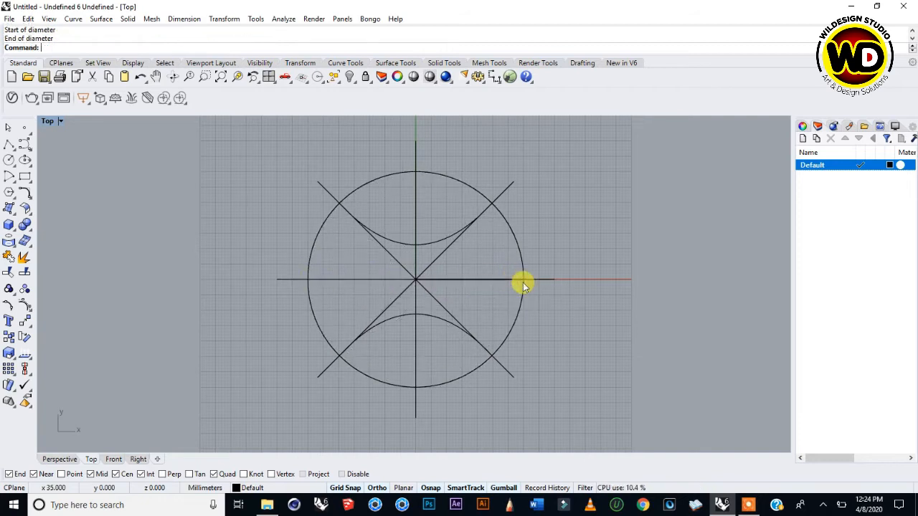
click(65, 460)
mouse_move(428, 236)
right_down()
mouse_move(307, 190)
mouse_move(385, 287)
mouse_move(451, 220)
mouse_move(382, 185)
mouse_move(293, 222)
mouse_move(307, 310)
mouse_move(395, 325)
mouse_move(473, 255)
mouse_move(437, 203)
mouse_move(420, 240)
mouse_move(426, 195)
mouse_move(422, 237)
right_up()
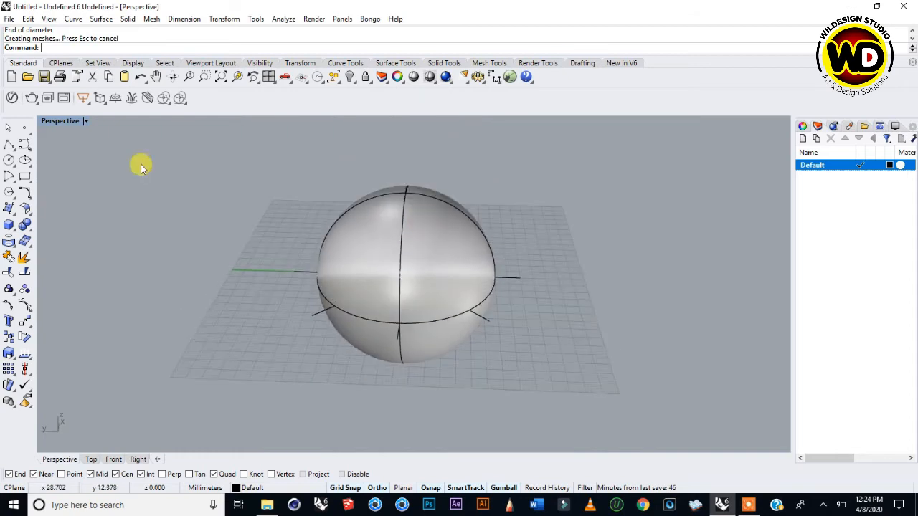
click(91, 460)
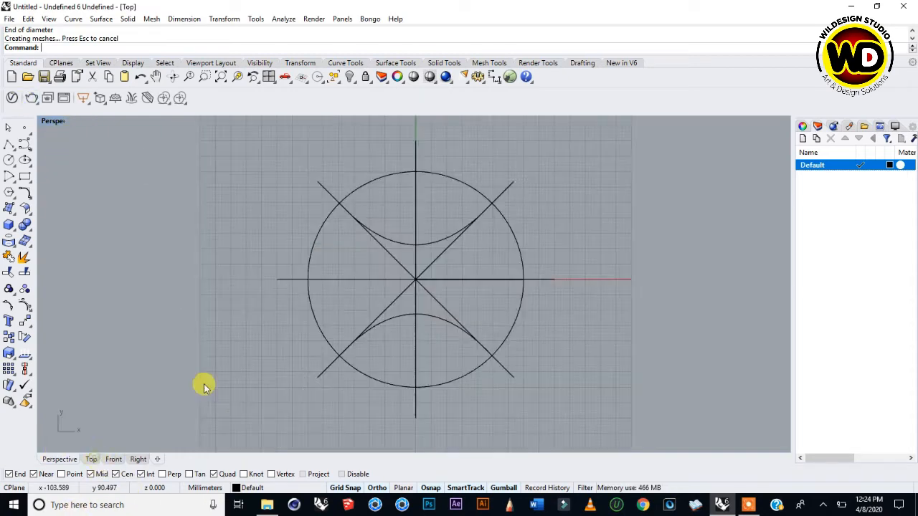
click(425, 246)
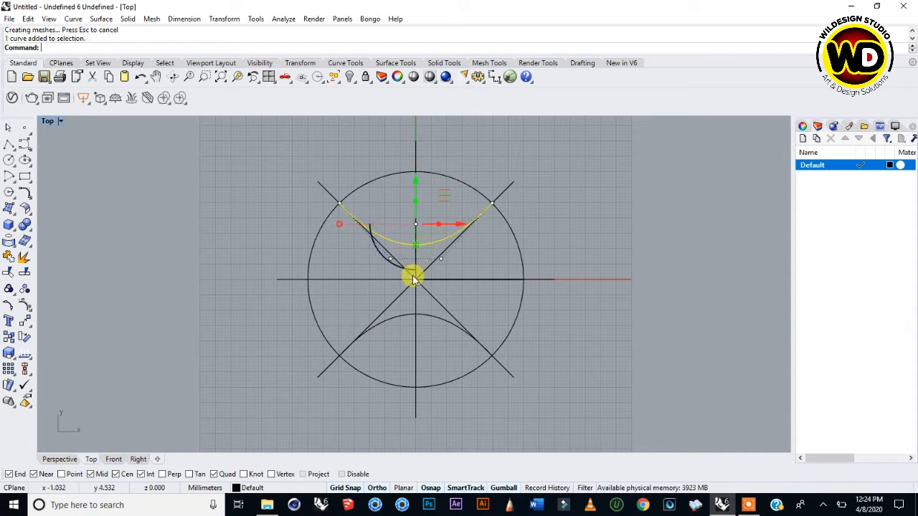
click(423, 316)
key(Escape)
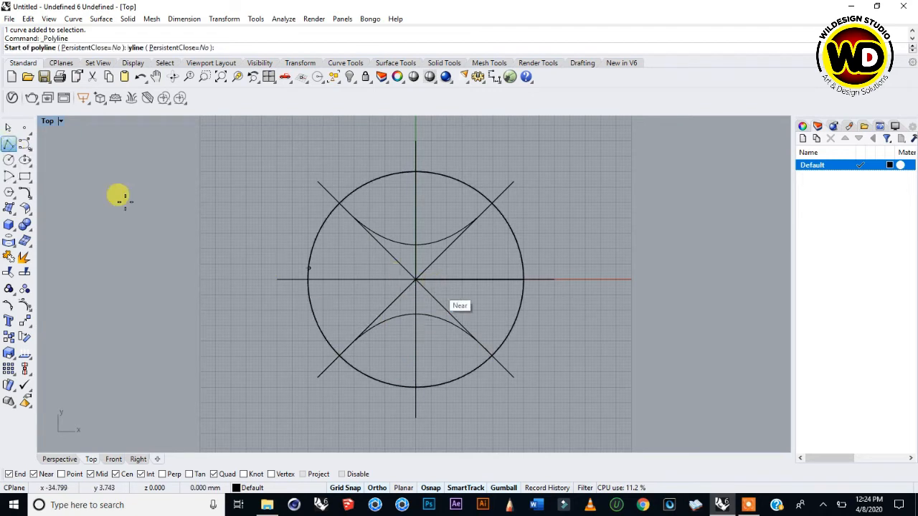
click(9, 144)
key(Escape)
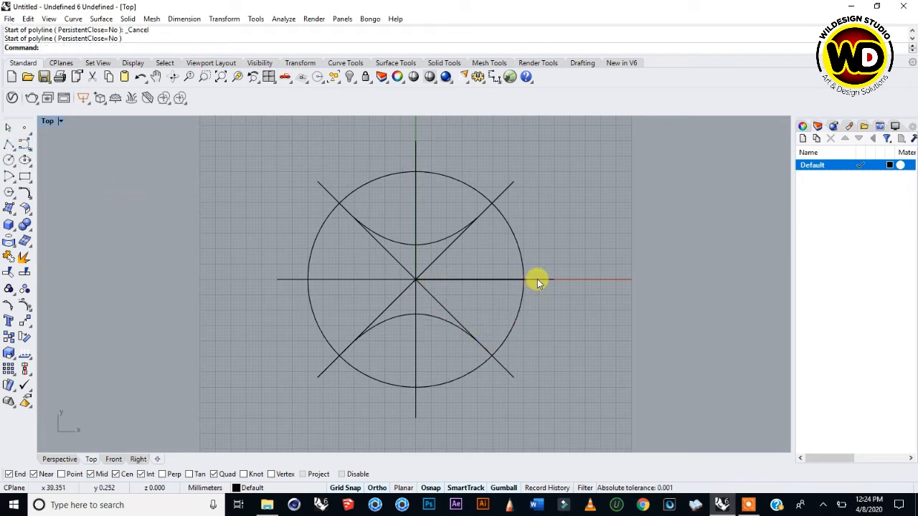
click(538, 282)
click(380, 281)
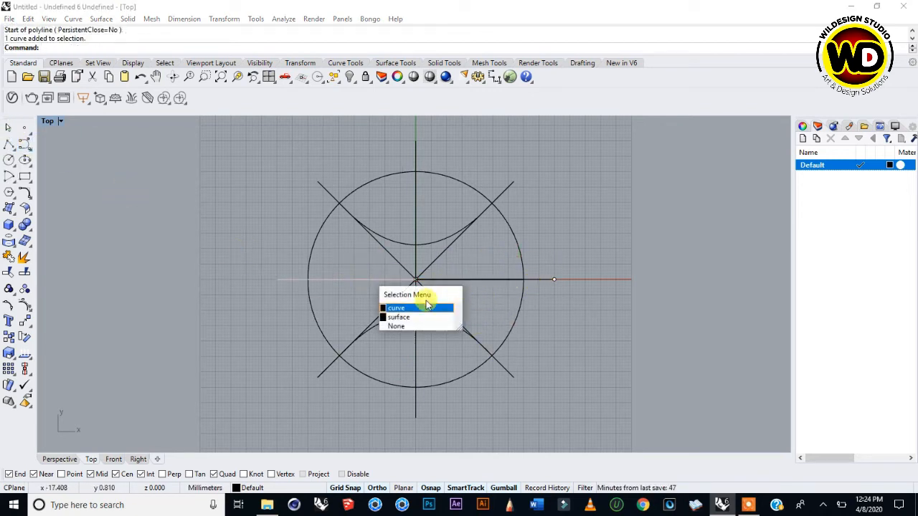
click(188, 235)
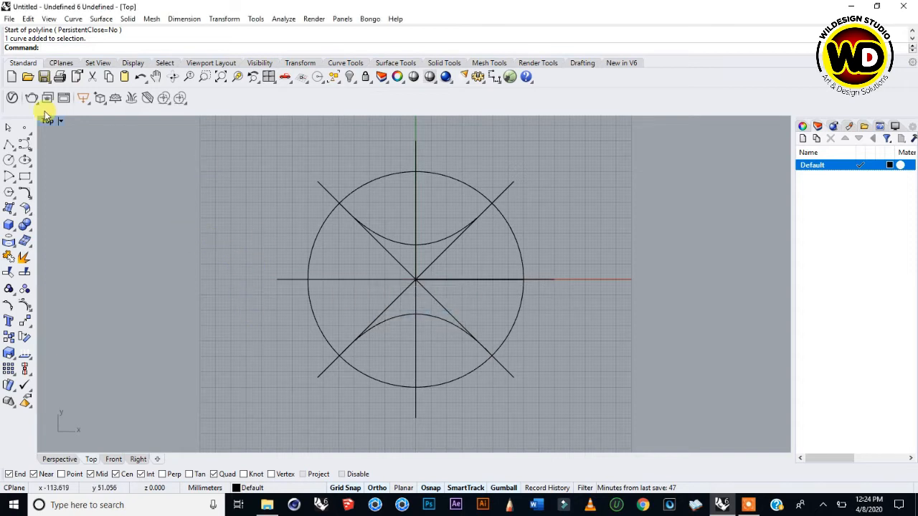
Draw a single horizontal polyline about 90 mm long joining the outer ends of the two horizontal guide lines.
click(9, 144)
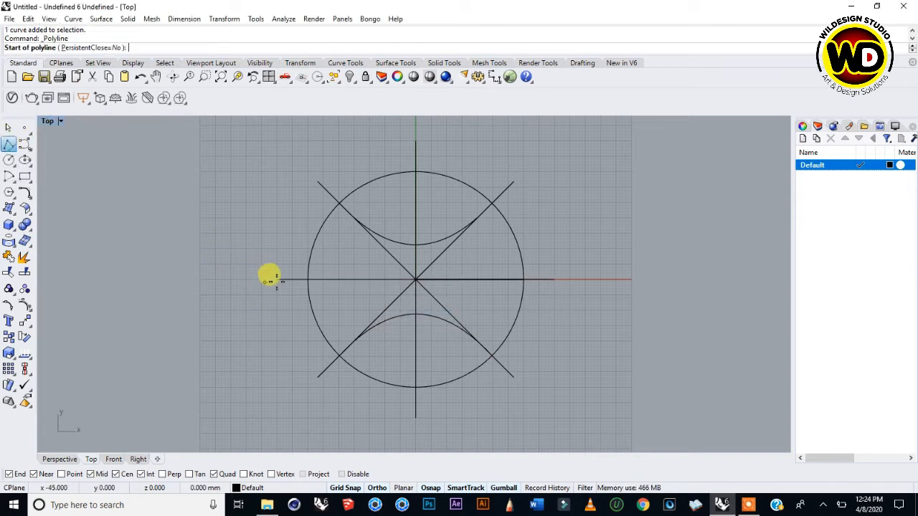
click(275, 277)
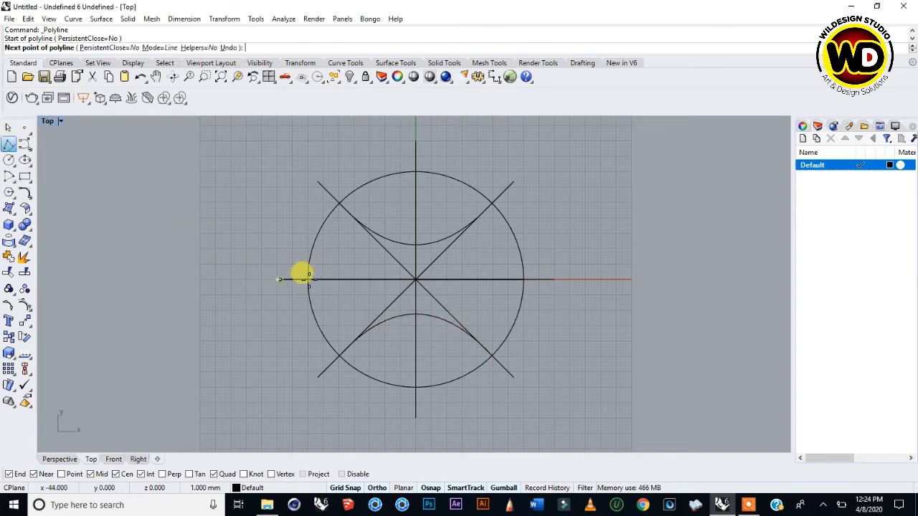
click(556, 280)
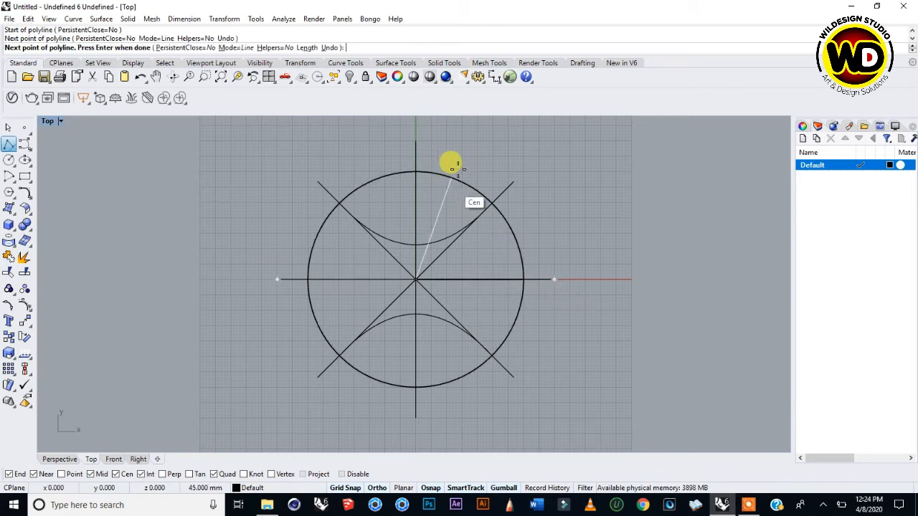
key(Return)
Draw a single vertical polyline about 90 mm long joining the outer ends of the two vertical guide lines.
key(Return)
click(416, 139)
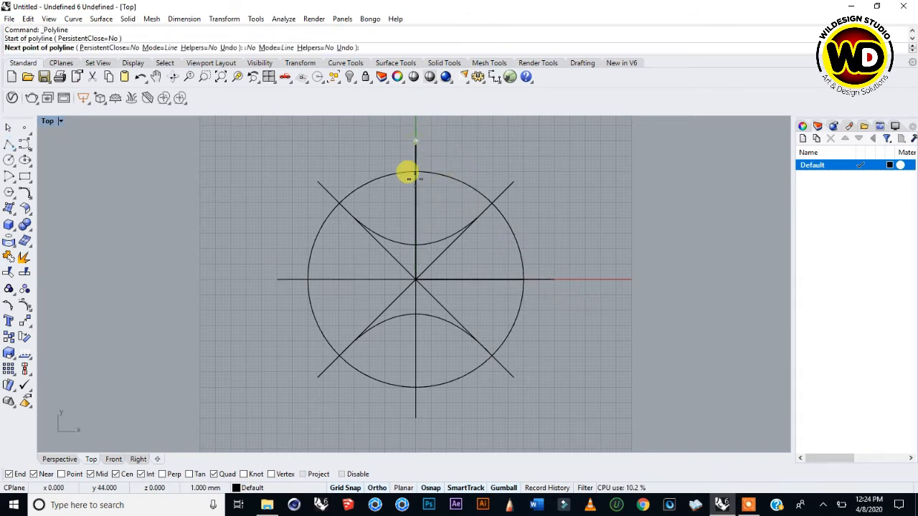
click(413, 414)
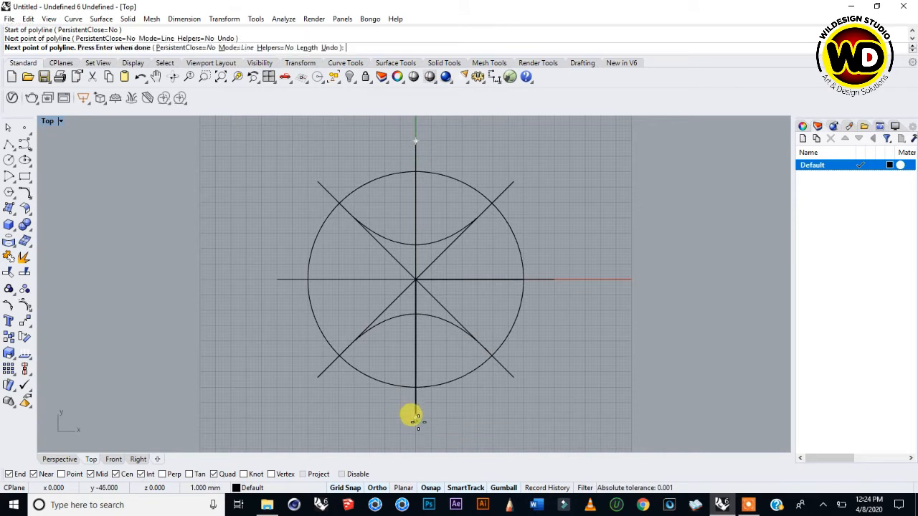
key(Return)
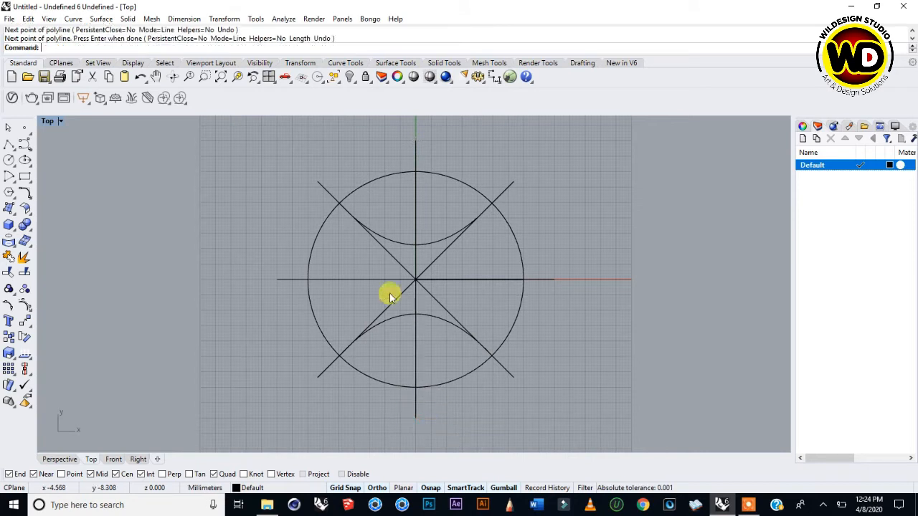
click(323, 189)
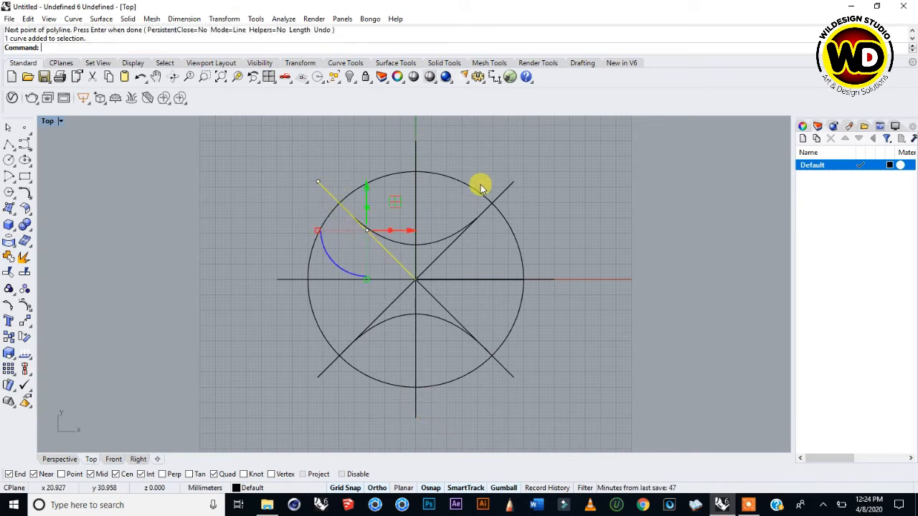
click(539, 170)
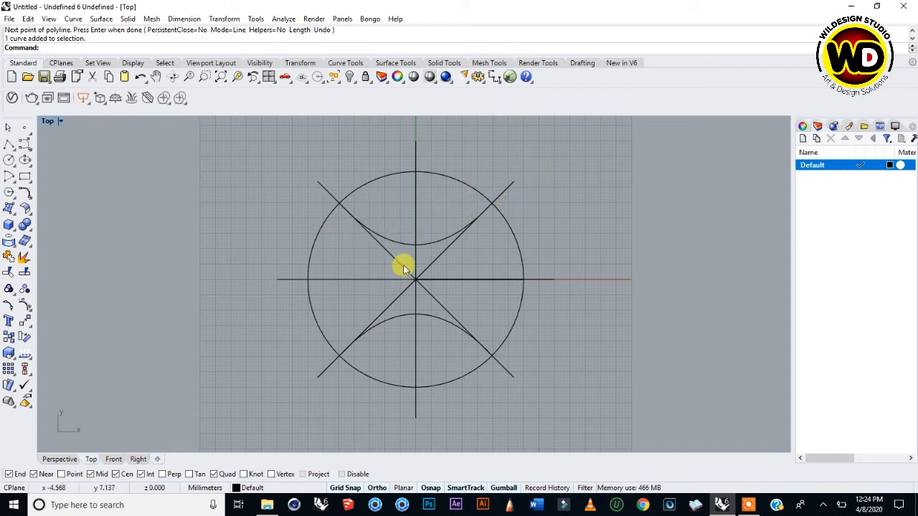
scroll(405, 255, up, 1)
scroll(413, 256, down, 1)
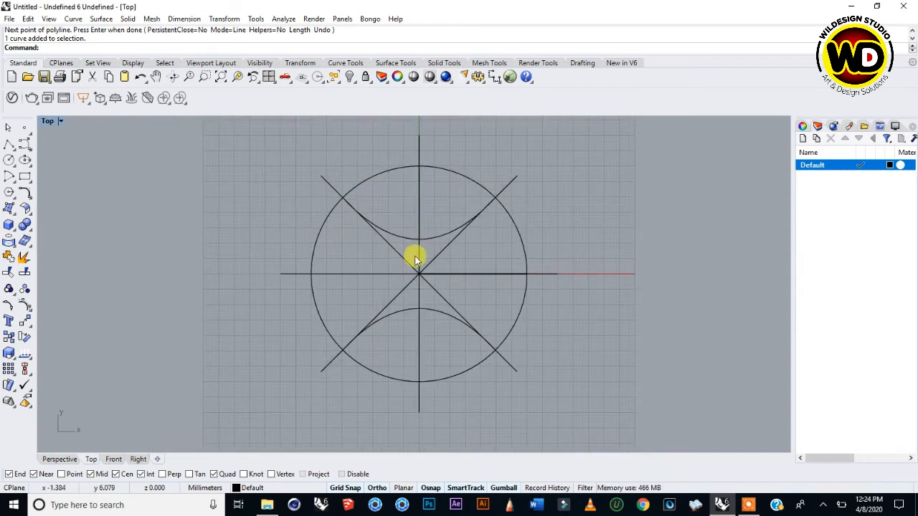
scroll(412, 254, up, 1)
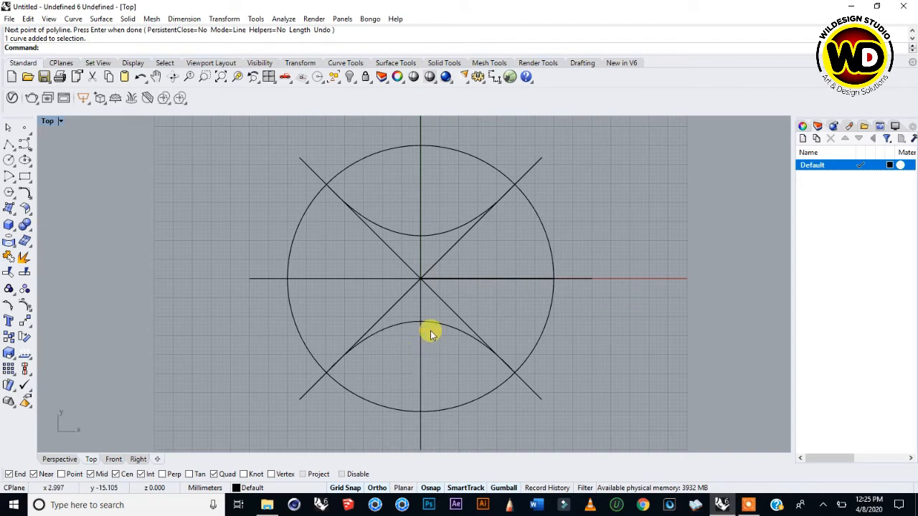
scroll(431, 331, down, 1)
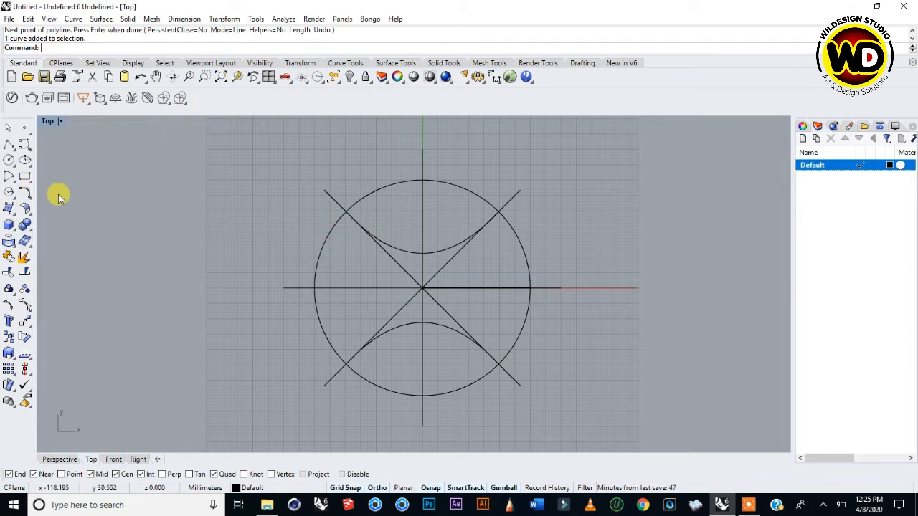
Start Project and choose the two bowed curves plus the long horizontal and vertical polylines as the curves to project.
click(222, 20)
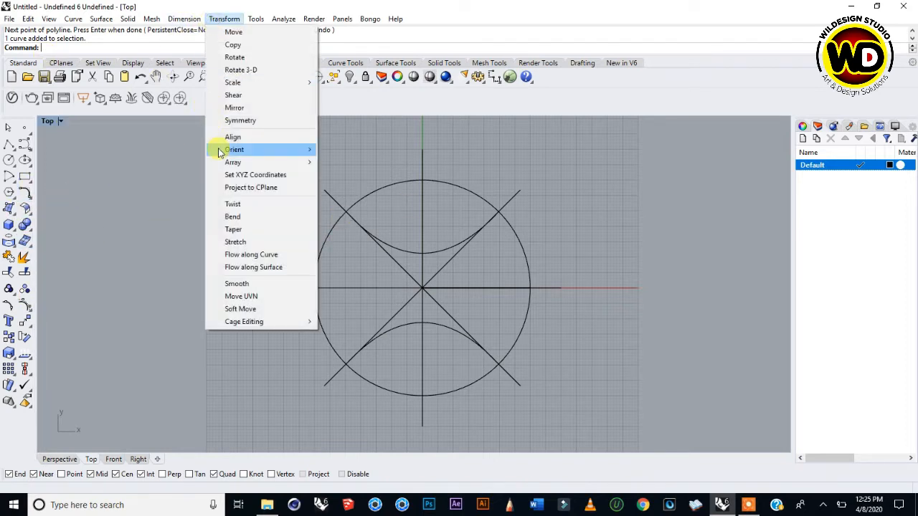
mouse_move(70, 20)
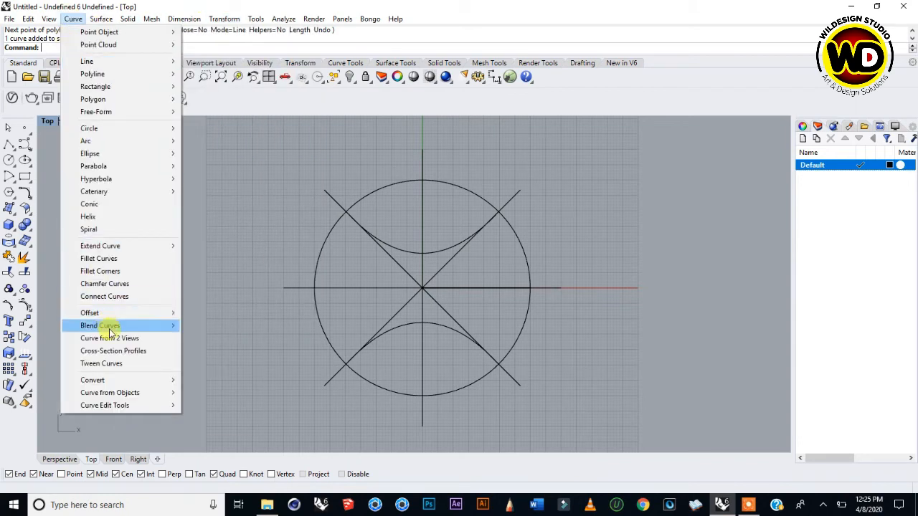
mouse_move(125, 393)
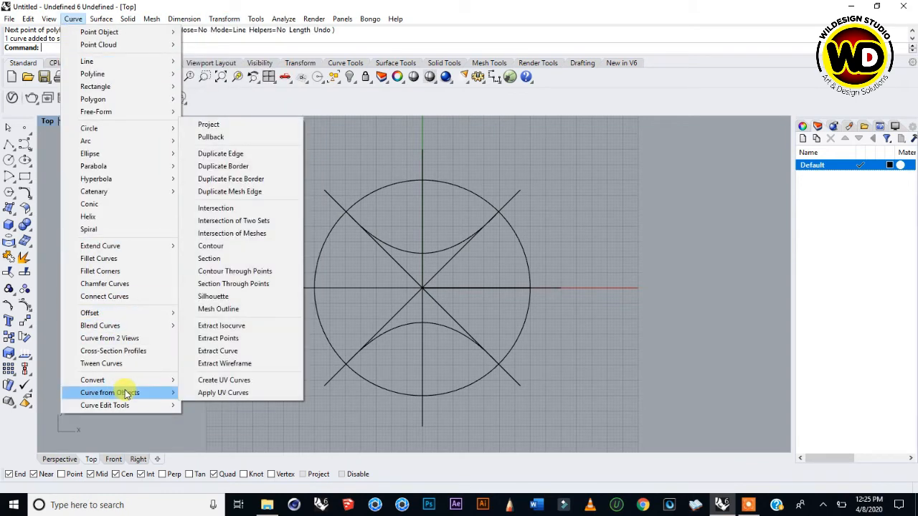
click(231, 125)
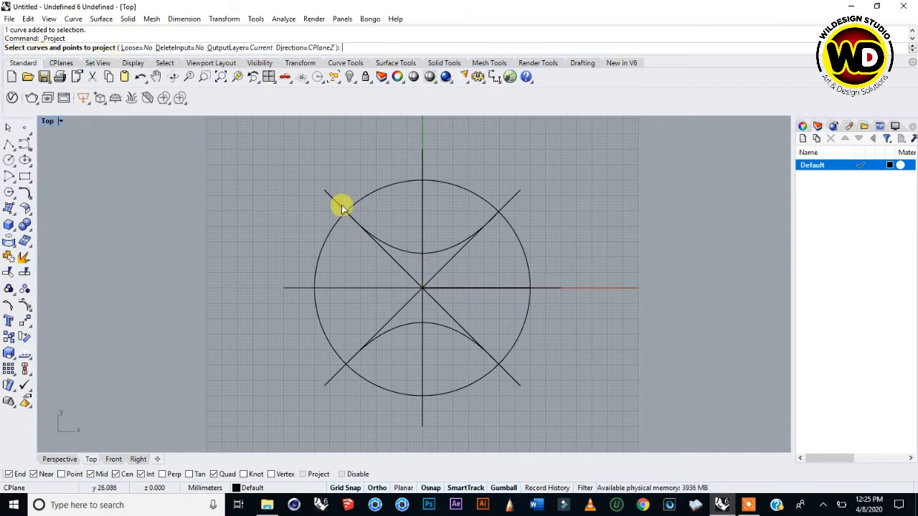
scroll(428, 270, up, 1)
click(429, 251)
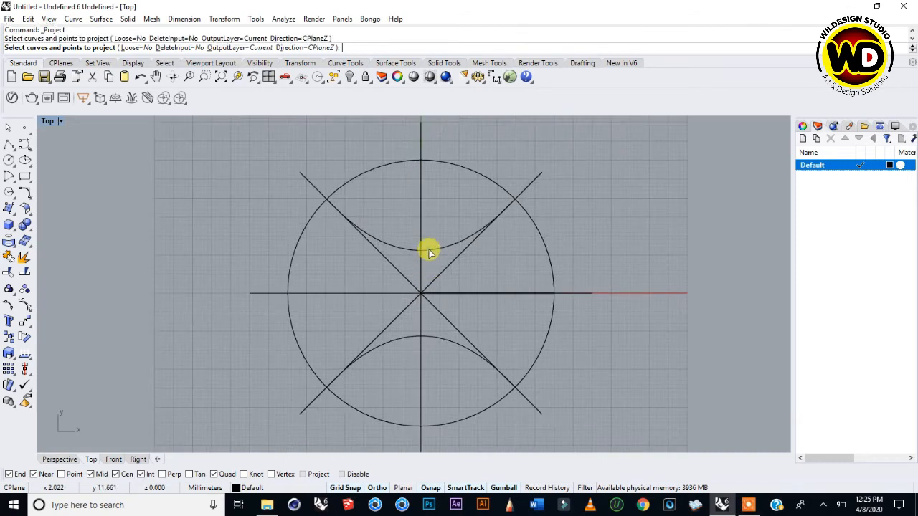
click(439, 337)
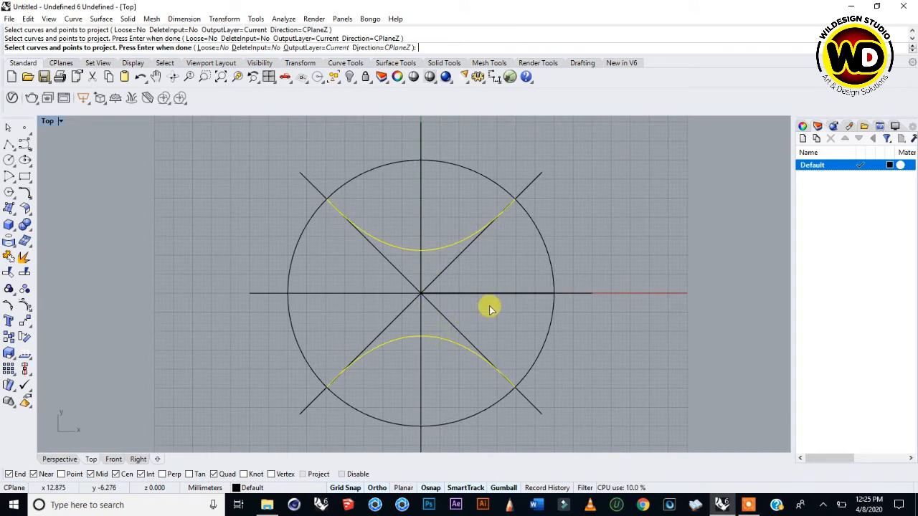
click(398, 294)
click(429, 332)
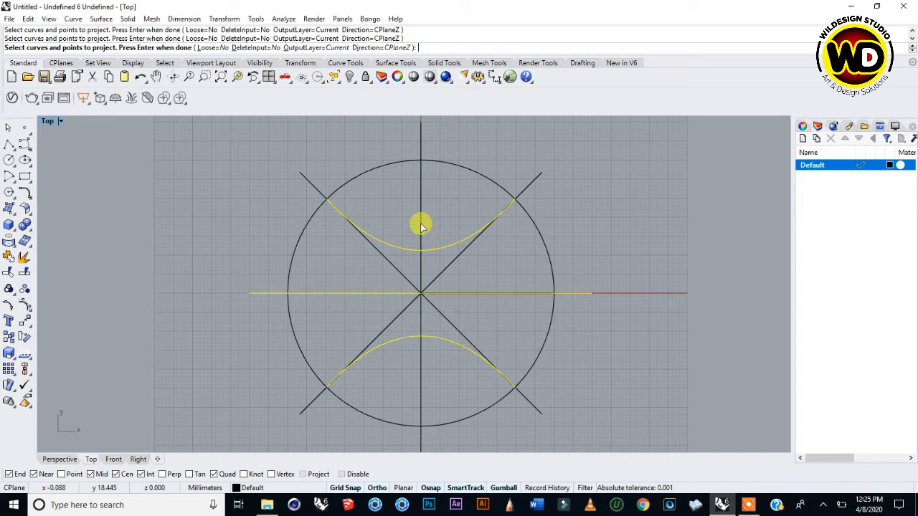
click(420, 221)
click(451, 264)
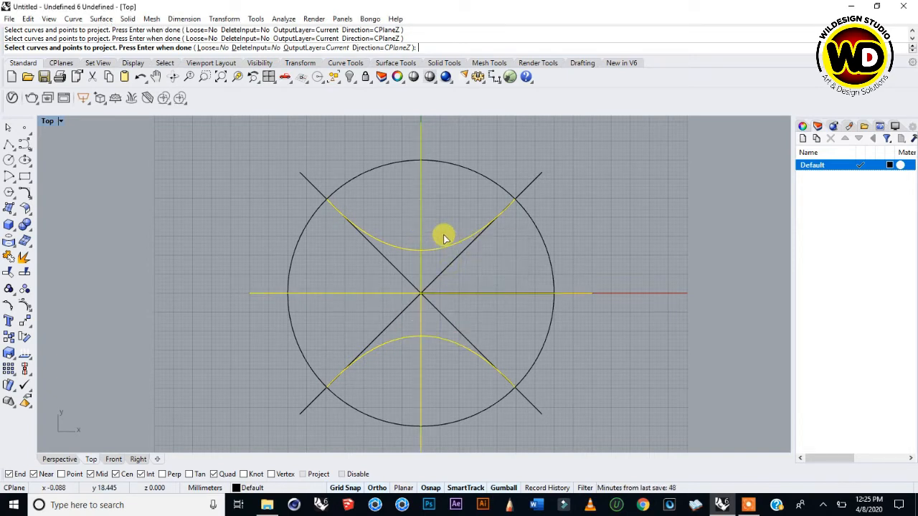
scroll(445, 238, down, 2)
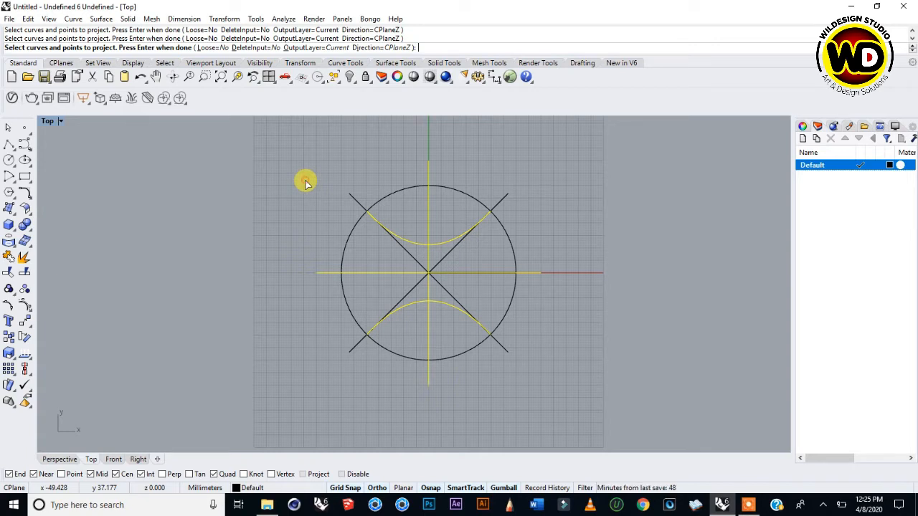
key(Return)
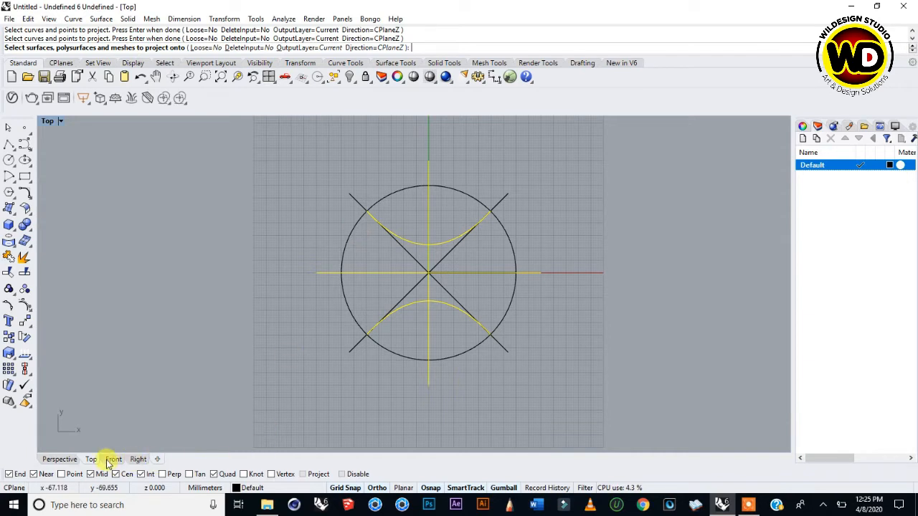
Project the chosen curves onto the sphere in the perspective view and check the result around it.
click(59, 459)
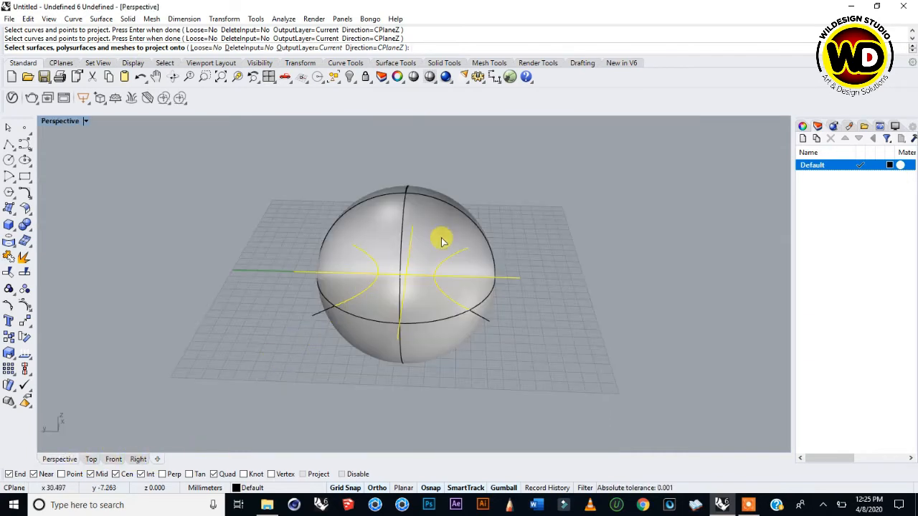
scroll(396, 271, up, 4)
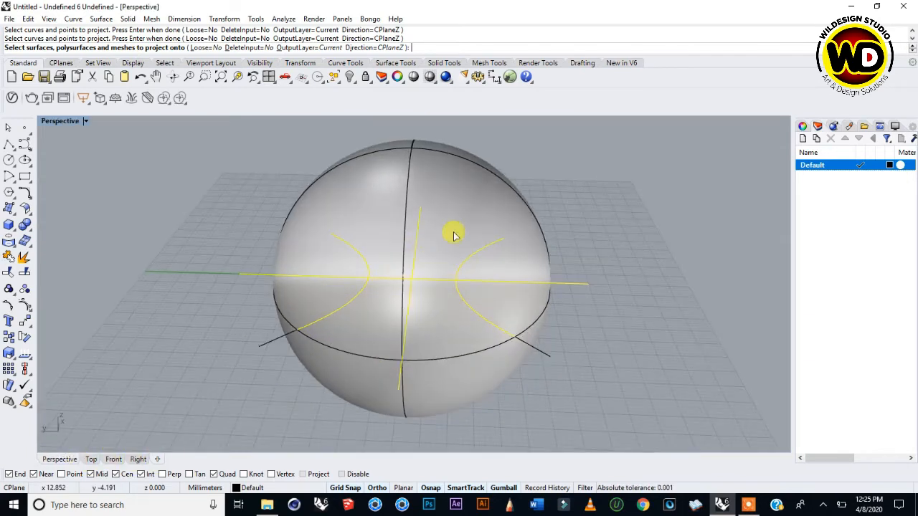
scroll(449, 191, down, 2)
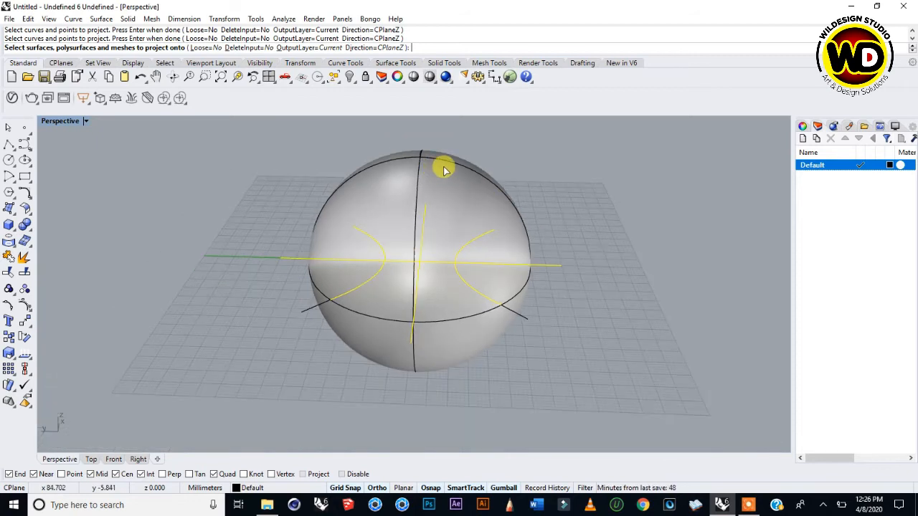
click(442, 165)
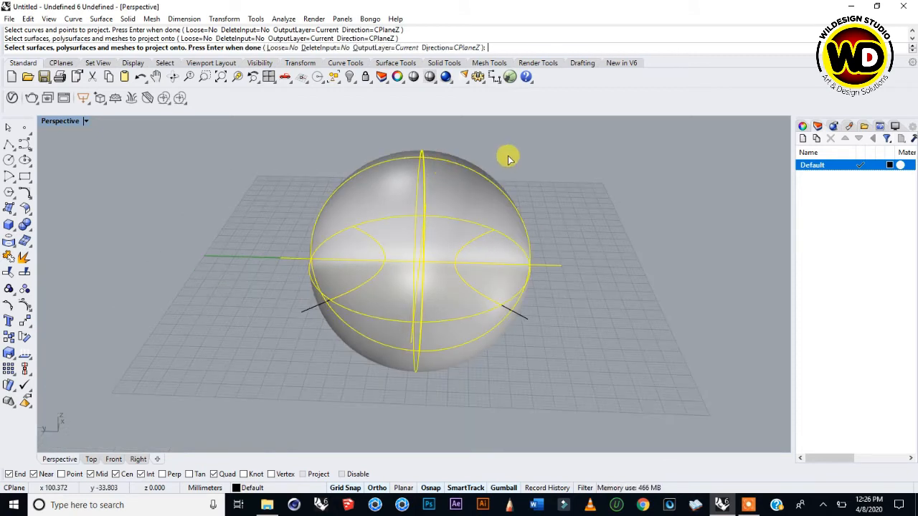
key(Return)
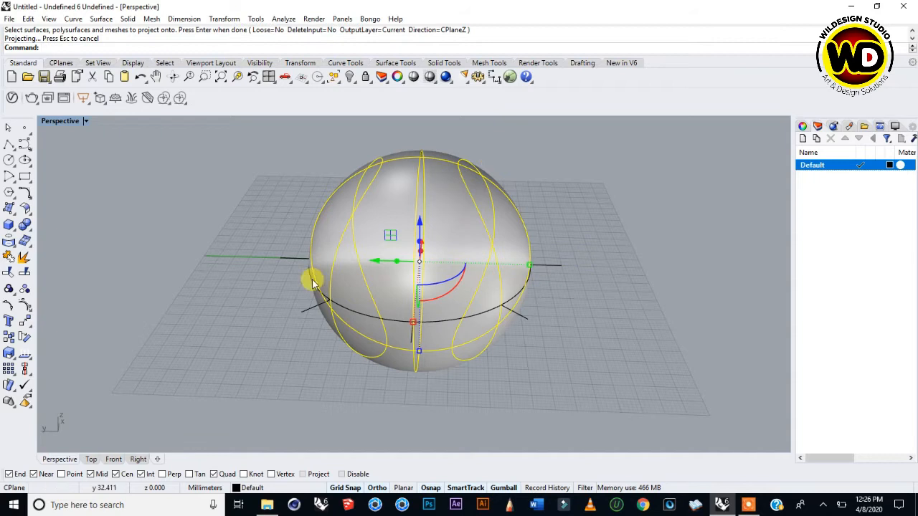
right_drag(312, 281, 319, 323)
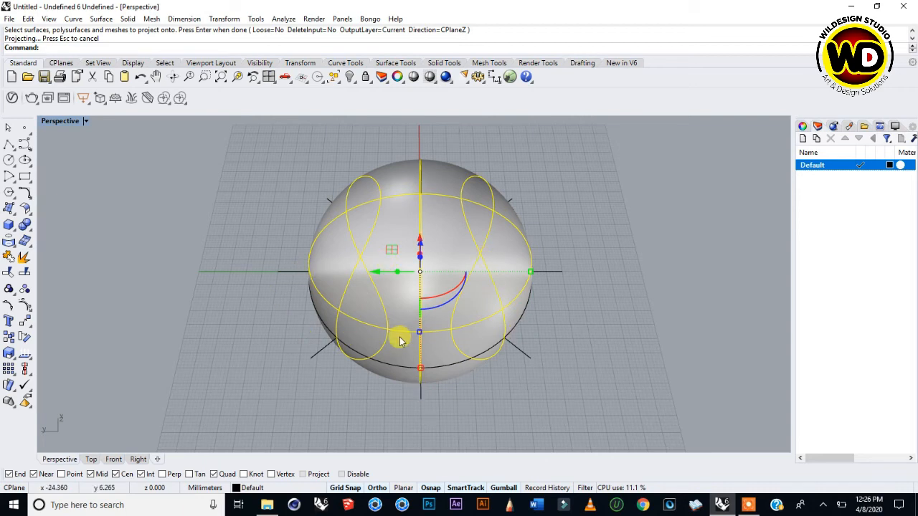
right_drag(400, 341, 423, 289)
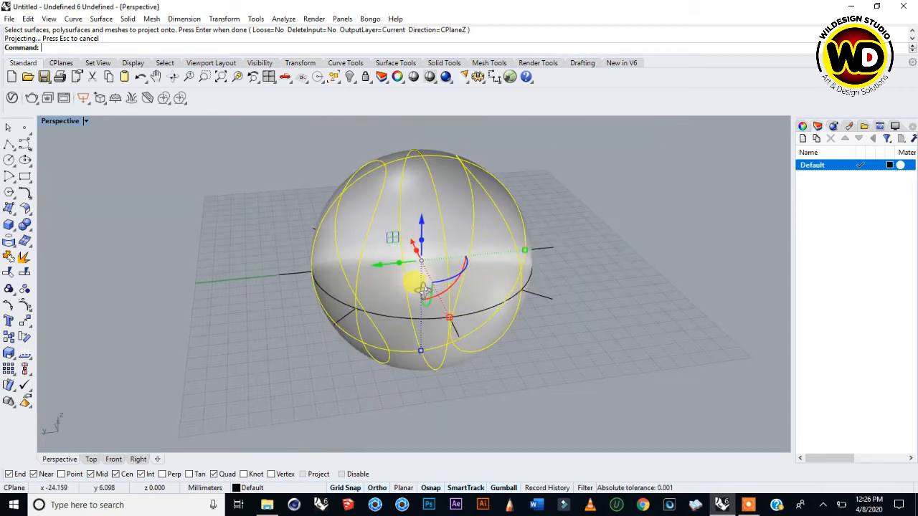
Create a new layer and set its colour to red (232, 0, 0).
click(803, 138)
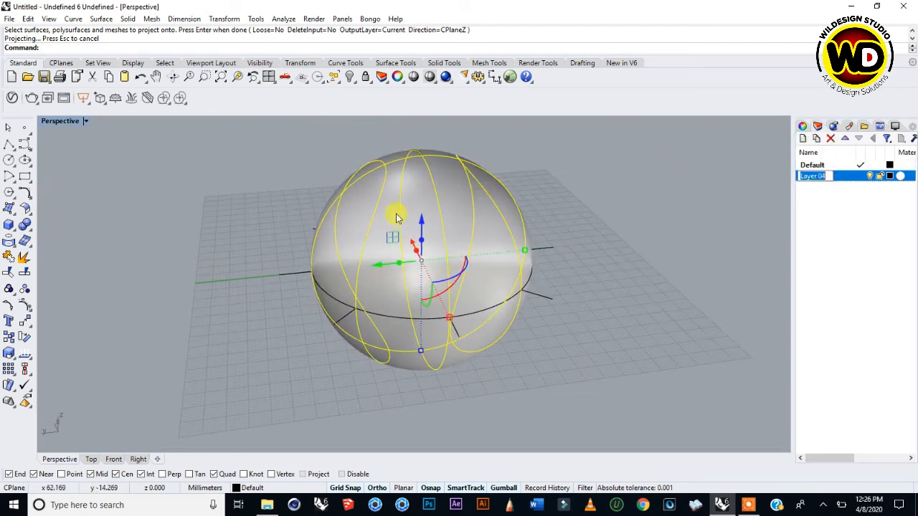
click(889, 176)
click(532, 245)
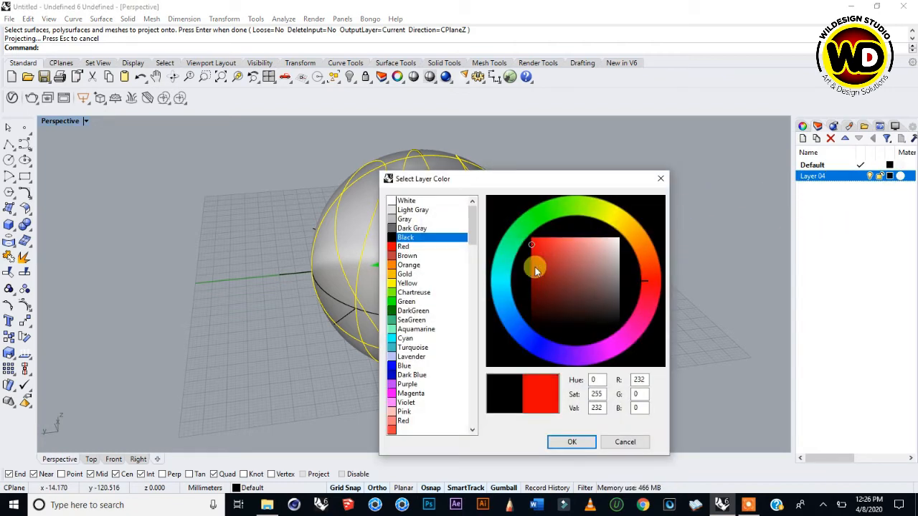
click(574, 443)
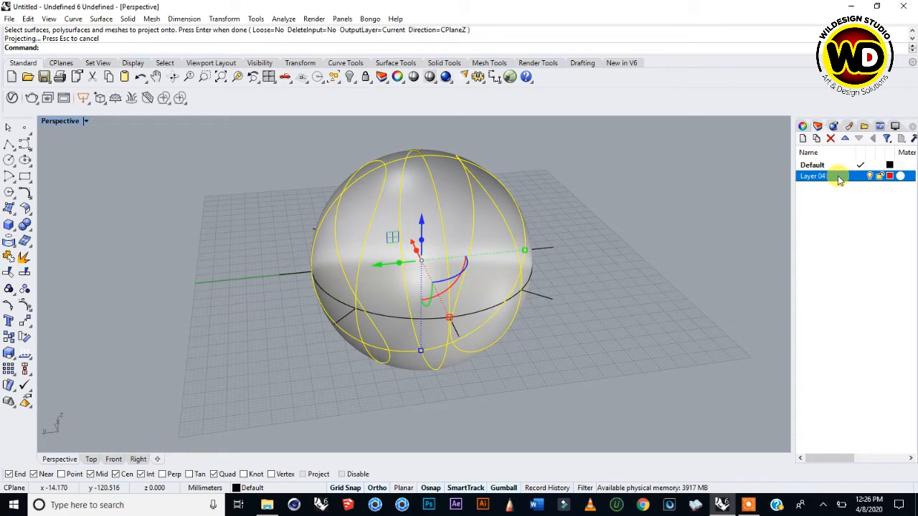
Move the projected curves on the sphere to the new red layer.
right_click(838, 176)
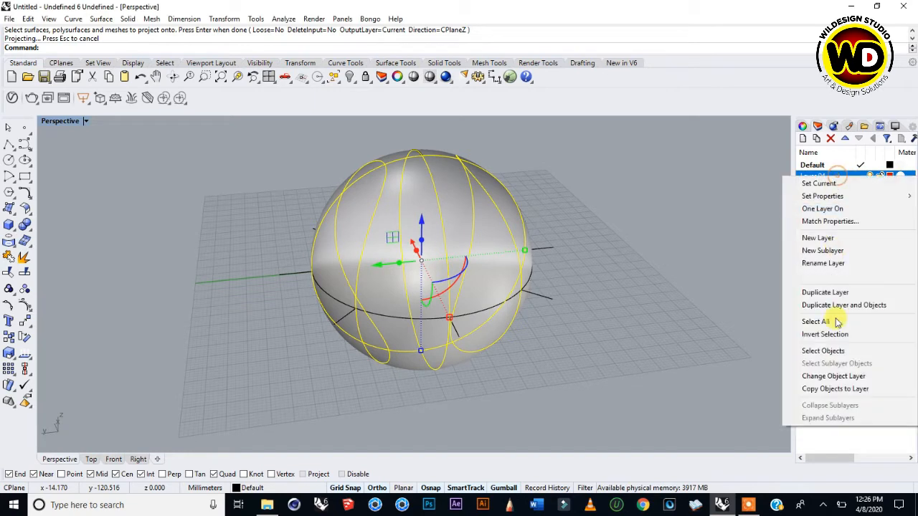
click(845, 377)
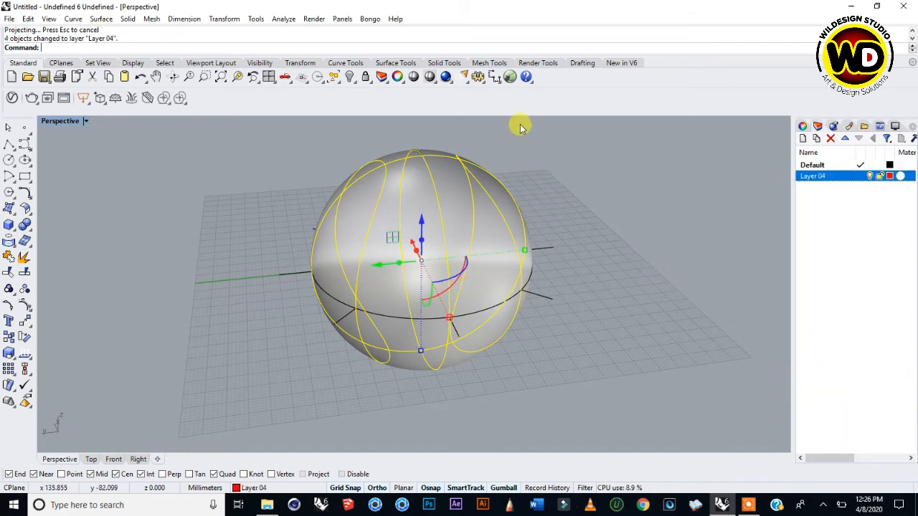
right_drag(477, 175, 463, 260)
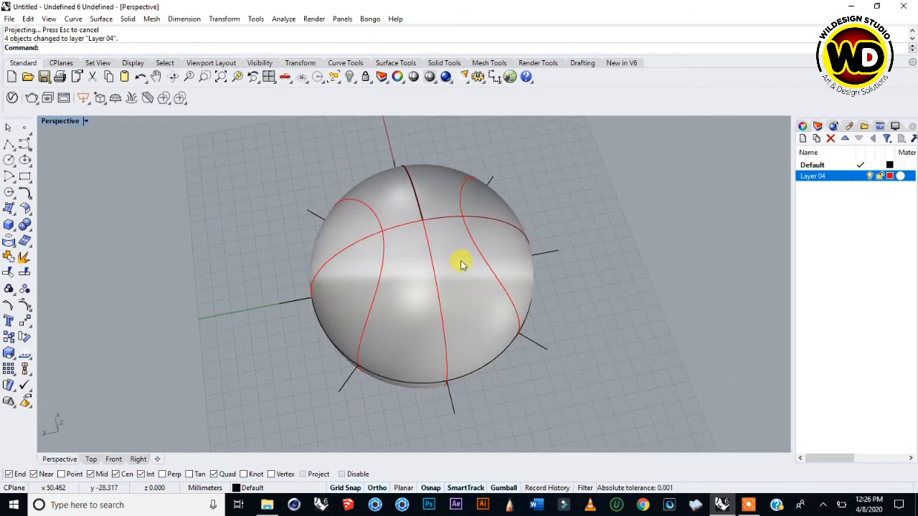
Turn off the red layer, then select all remaining construction curves and hide them.
click(870, 177)
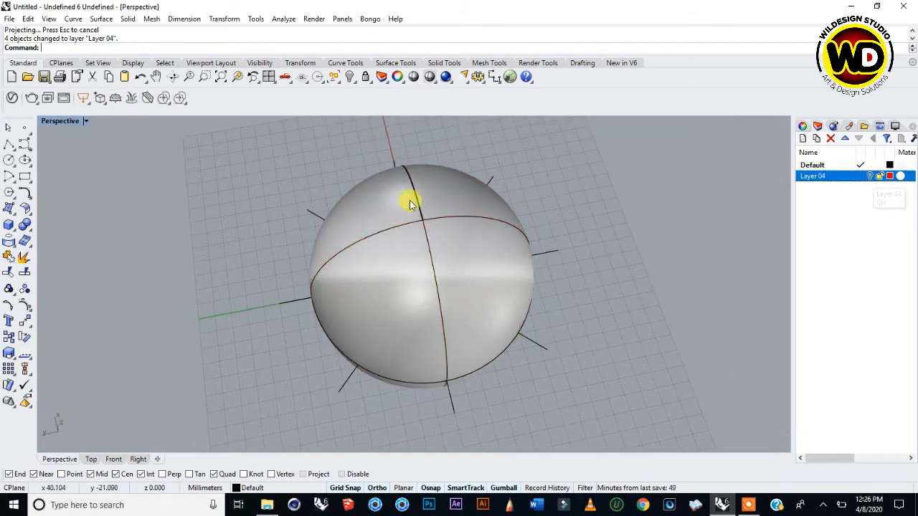
click(335, 77)
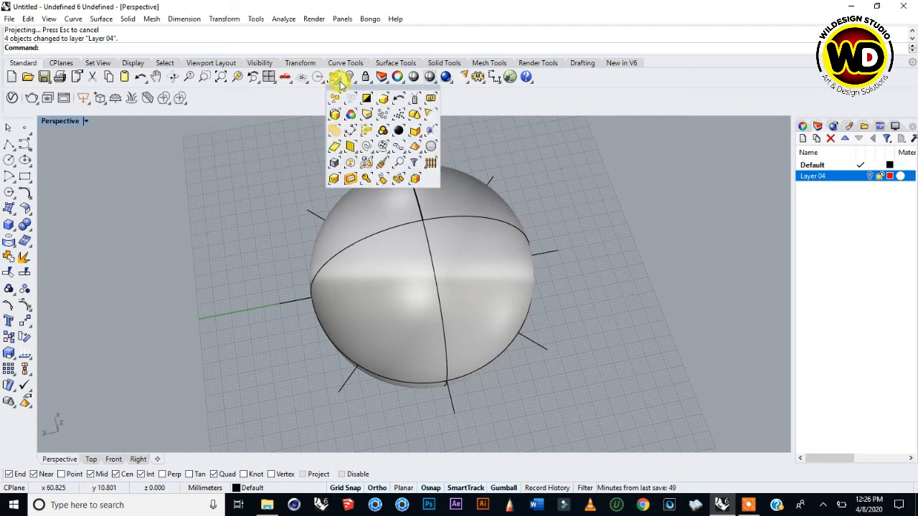
click(366, 147)
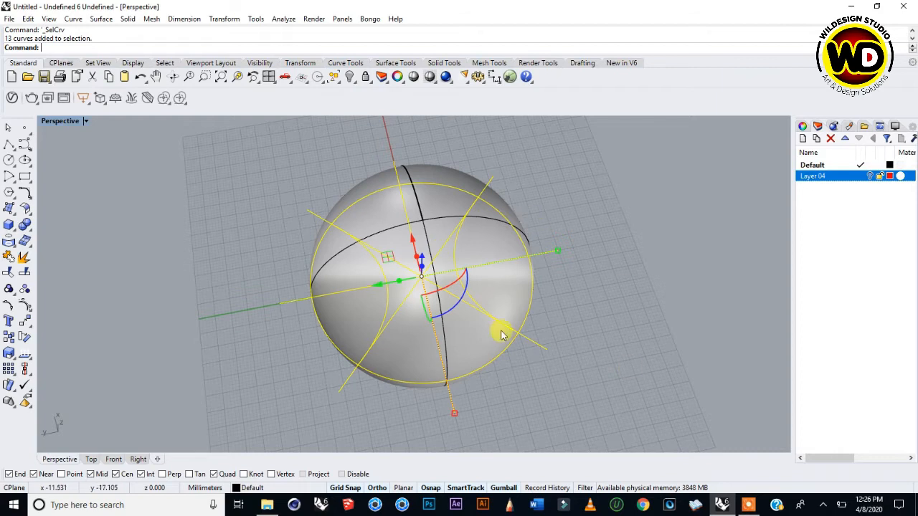
right_drag(552, 343, 553, 303)
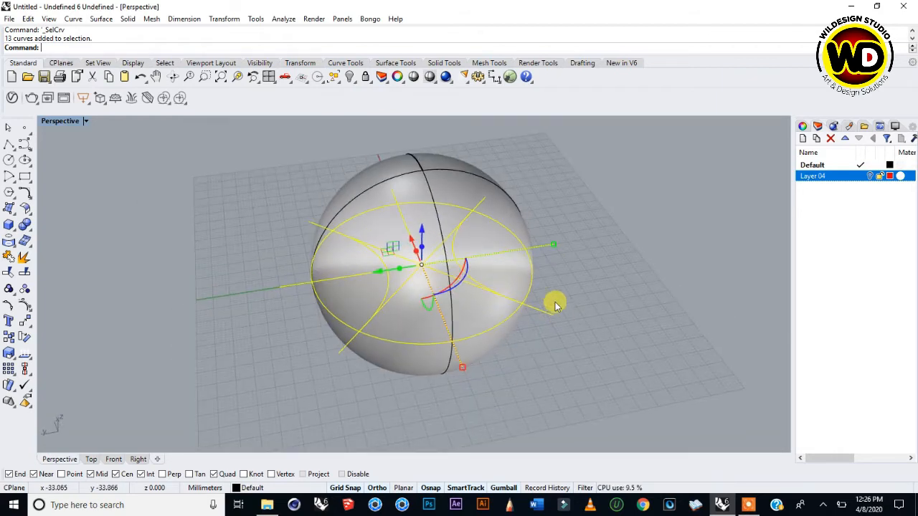
click(350, 77)
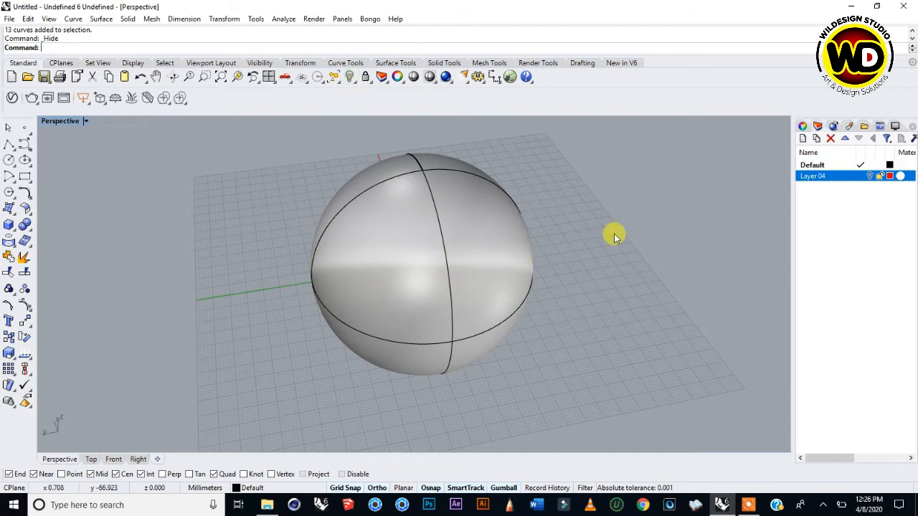
Turn the red layer back on and inspect the projected curves around the sphere.
right_drag(614, 234, 576, 211)
click(869, 177)
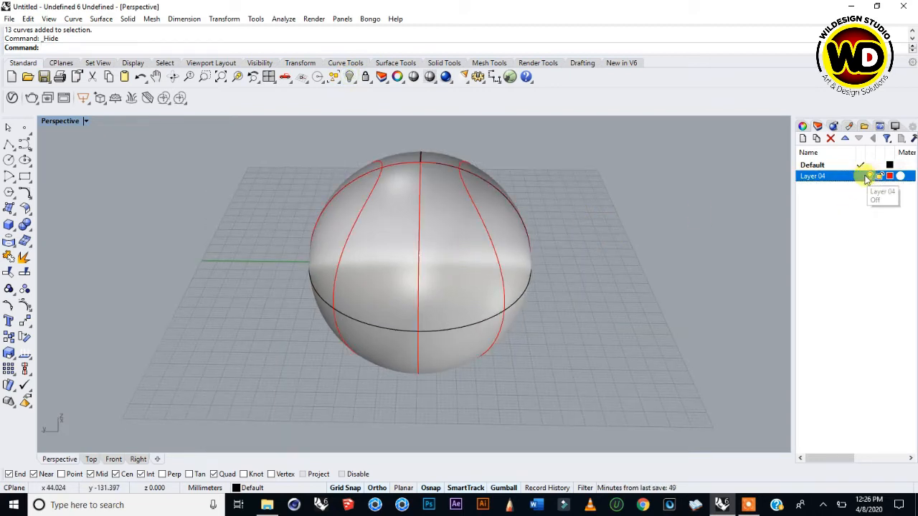
right_drag(322, 201, 424, 210)
right_drag(452, 167, 421, 211)
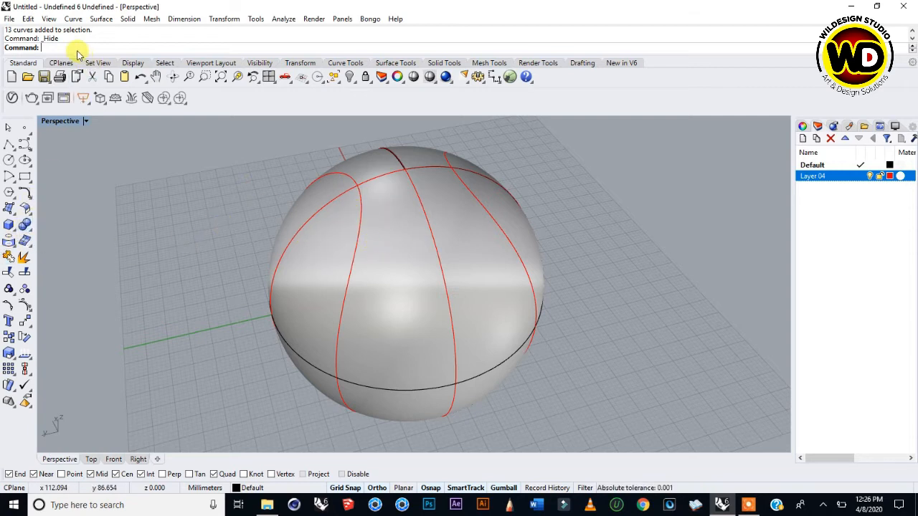
click(13, 234)
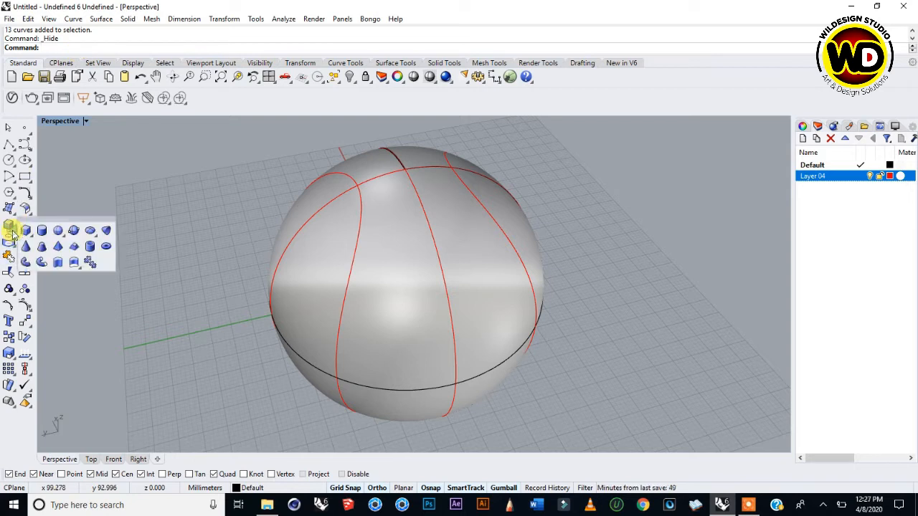
click(42, 263)
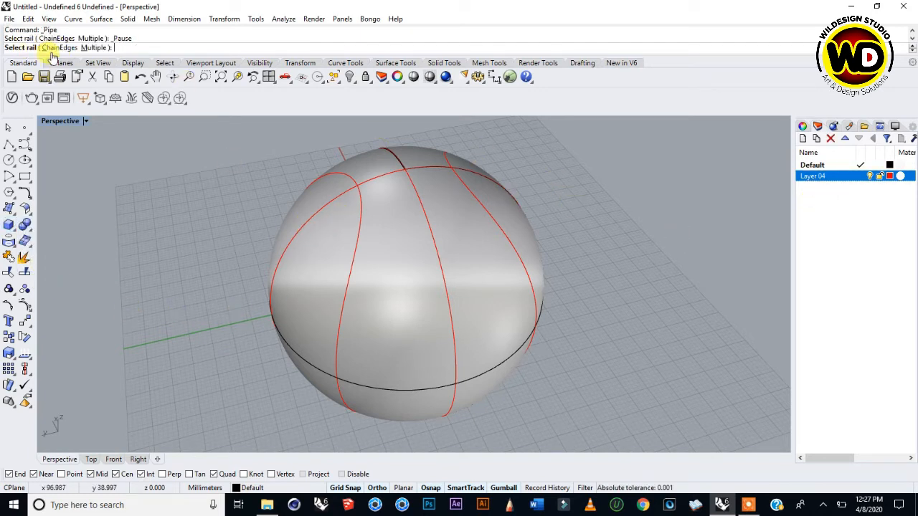
right_click(840, 179)
click(853, 351)
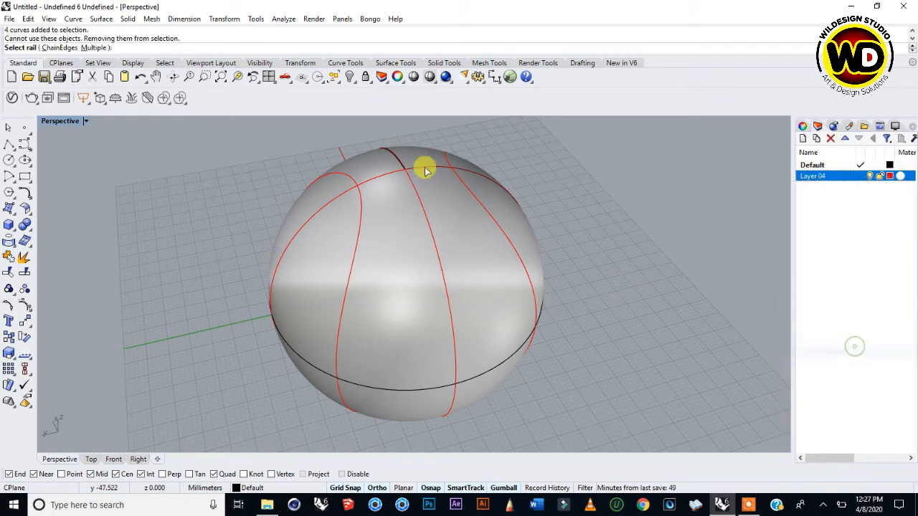
right_click(843, 180)
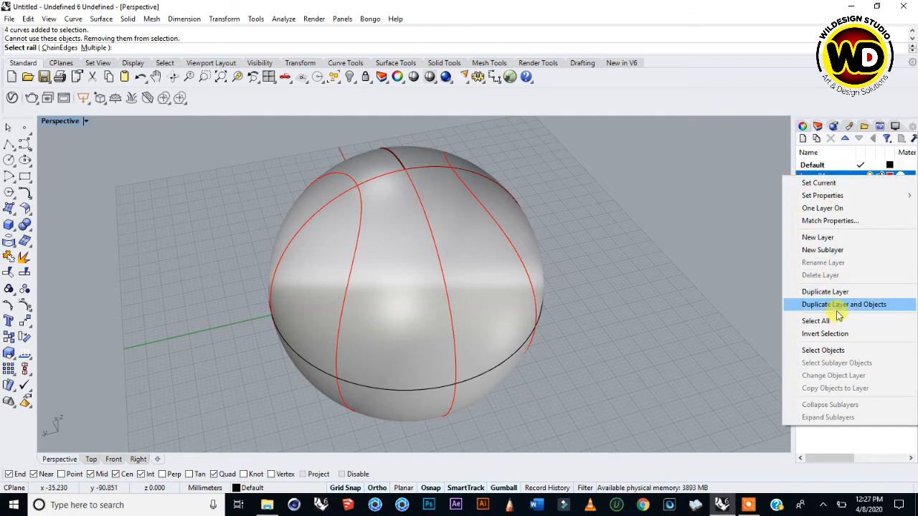
click(831, 351)
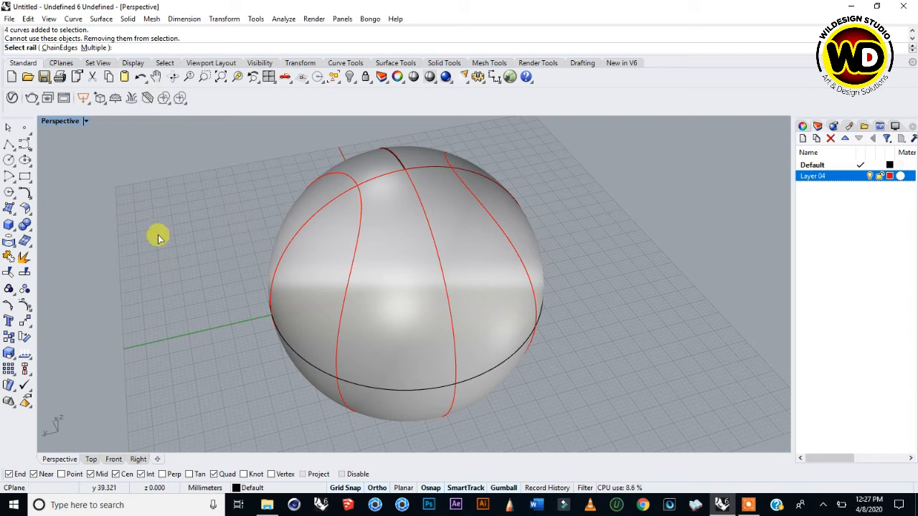
click(358, 188)
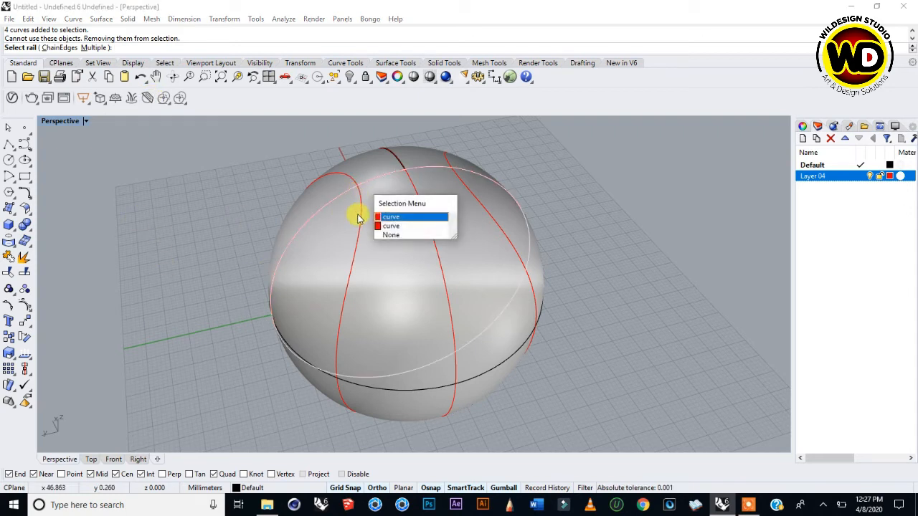
click(387, 216)
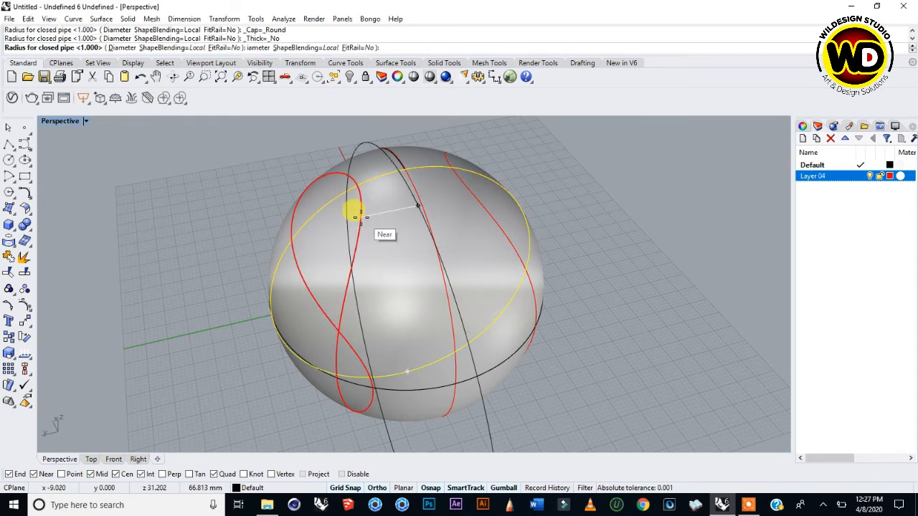
key(Escape)
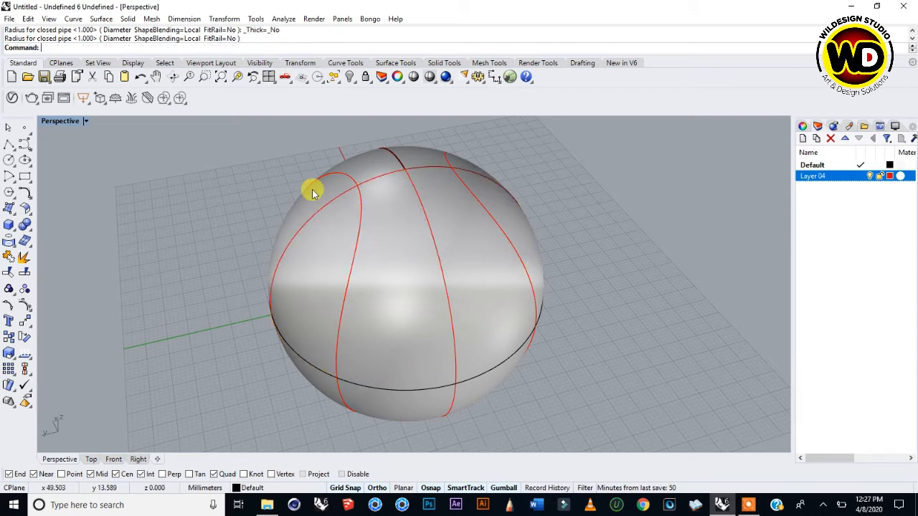
scroll(337, 182, down, 2)
scroll(359, 173, down, 2)
right_drag(359, 173, 393, 176)
scroll(393, 176, up, 4)
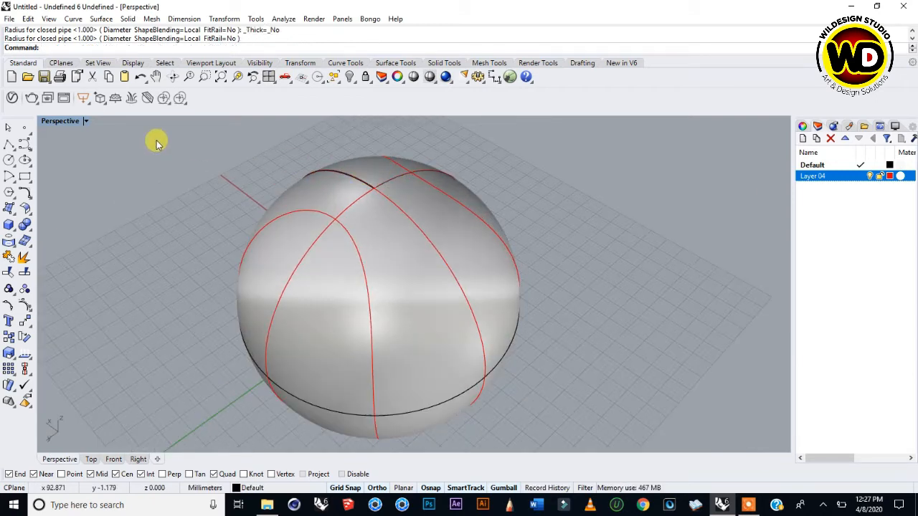
click(8, 127)
click(7, 127)
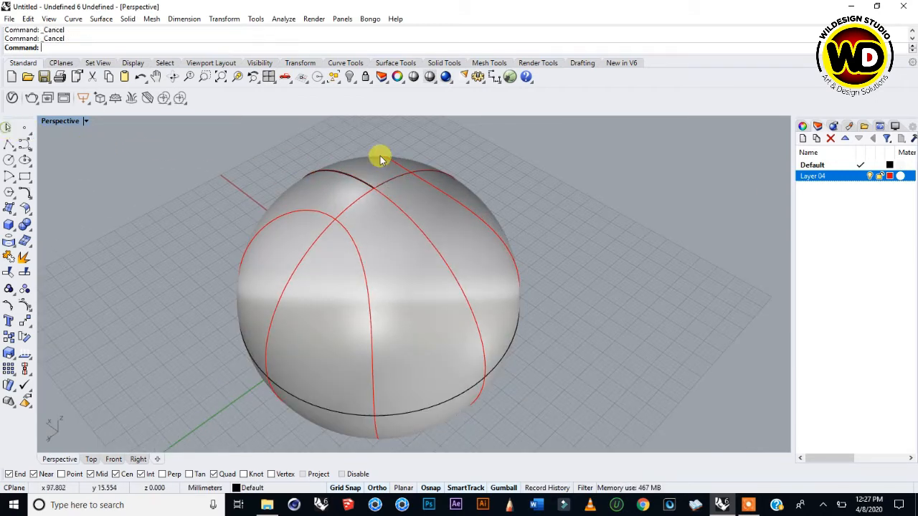
Select all curves on the red layer and build round-capped pipes of radius 1 along them.
right_click(828, 178)
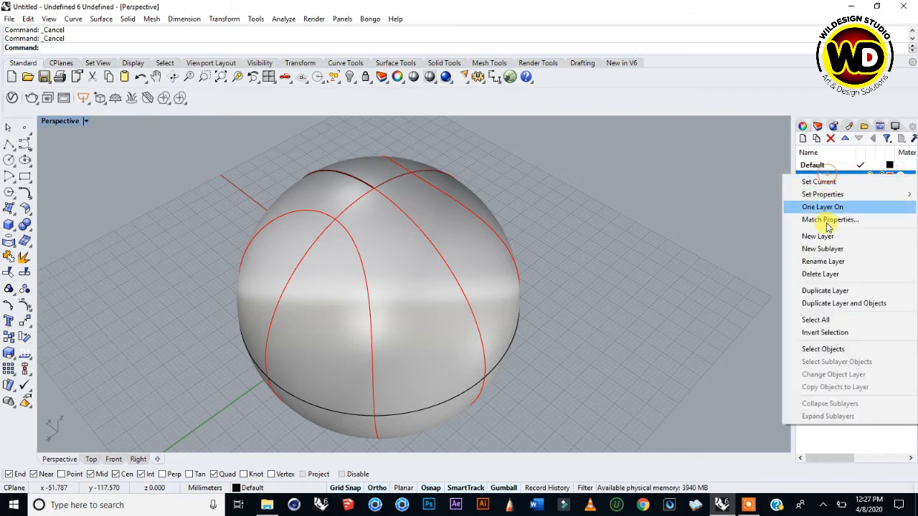
click(844, 350)
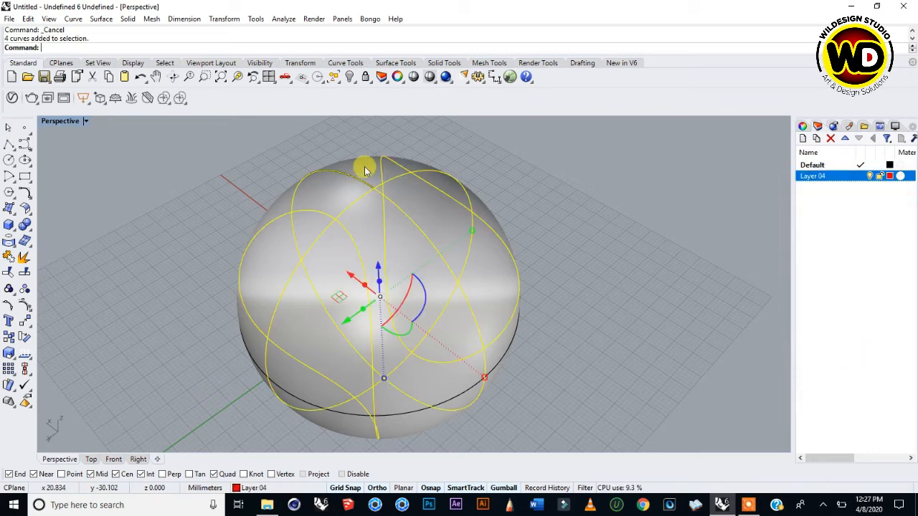
click(13, 235)
click(40, 264)
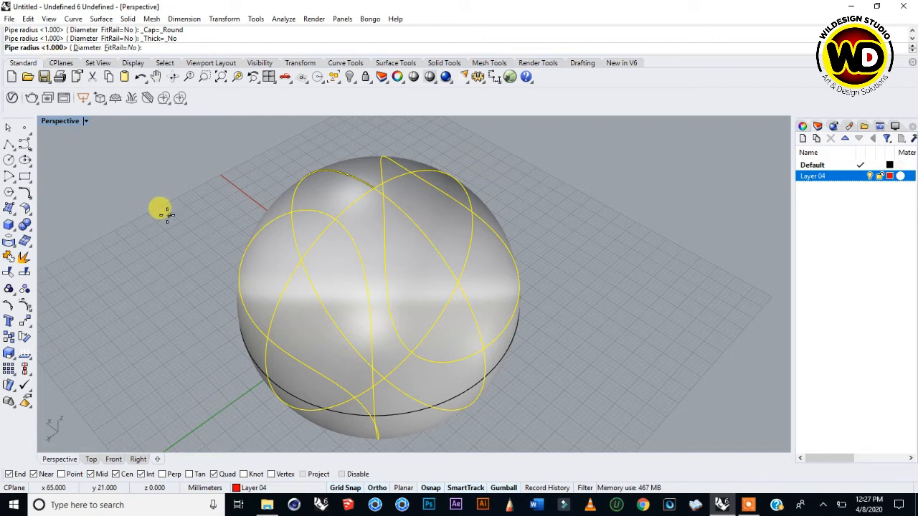
key(Return)
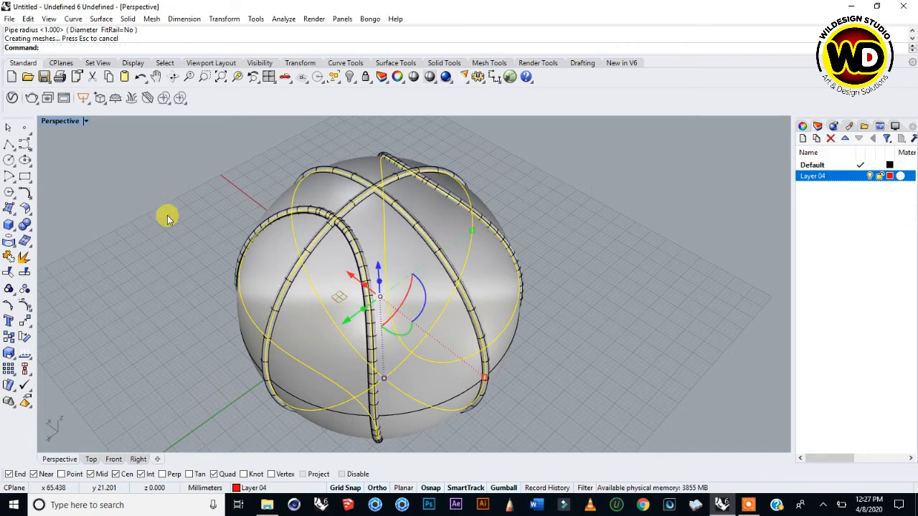
Turn off the red layer to hide the seam curves inside the pipes.
right_drag(499, 320, 439, 214)
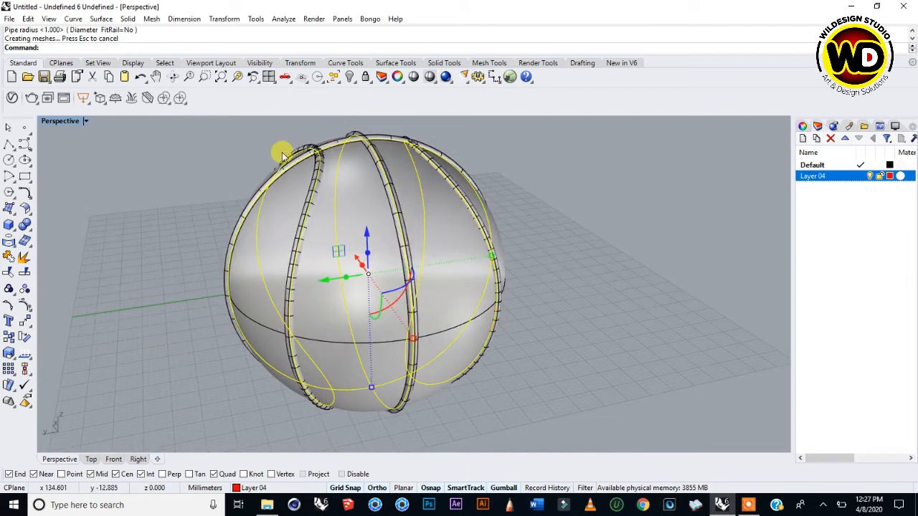
click(869, 176)
right_drag(378, 164, 397, 184)
scroll(358, 204, up, 3)
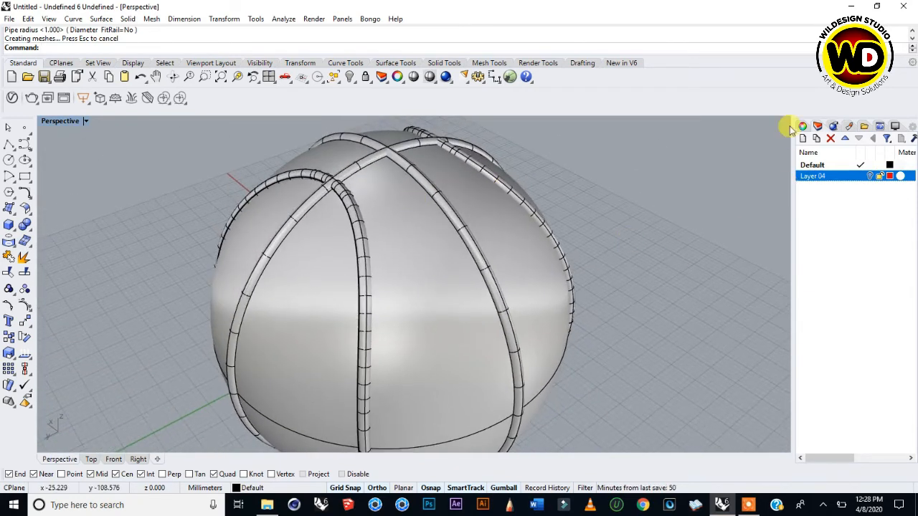
Create a new layer for the pipes and set its colour to Blue.
click(802, 139)
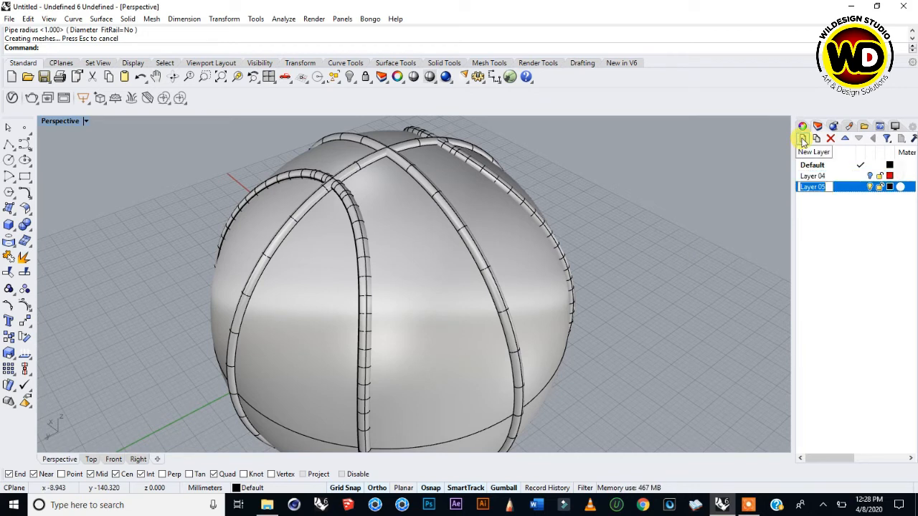
click(890, 187)
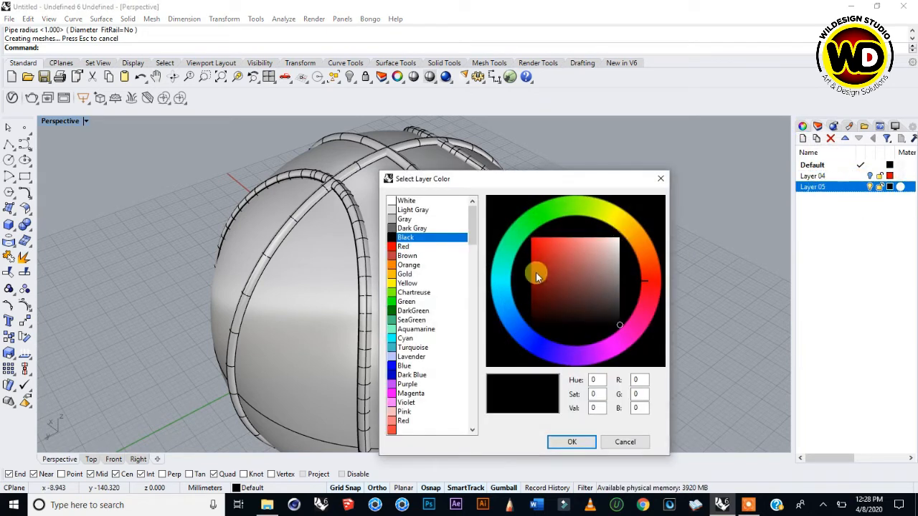
click(541, 268)
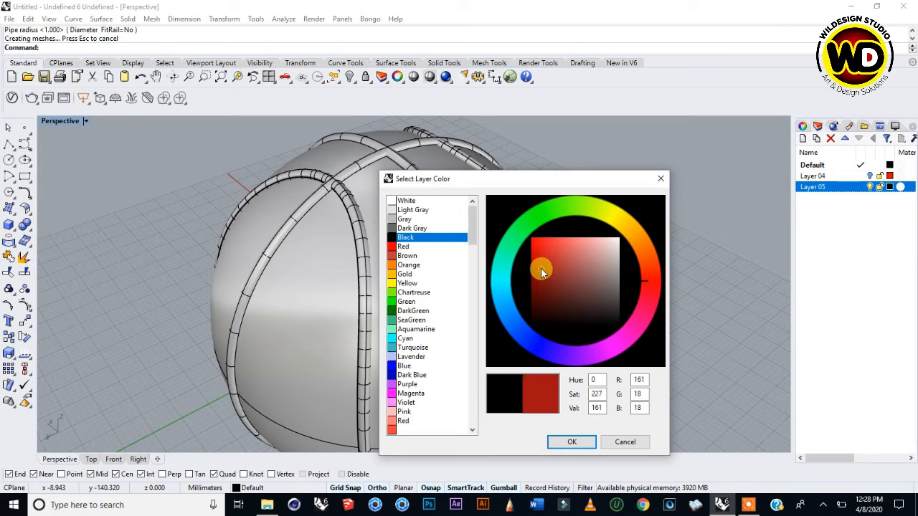
click(392, 367)
click(566, 442)
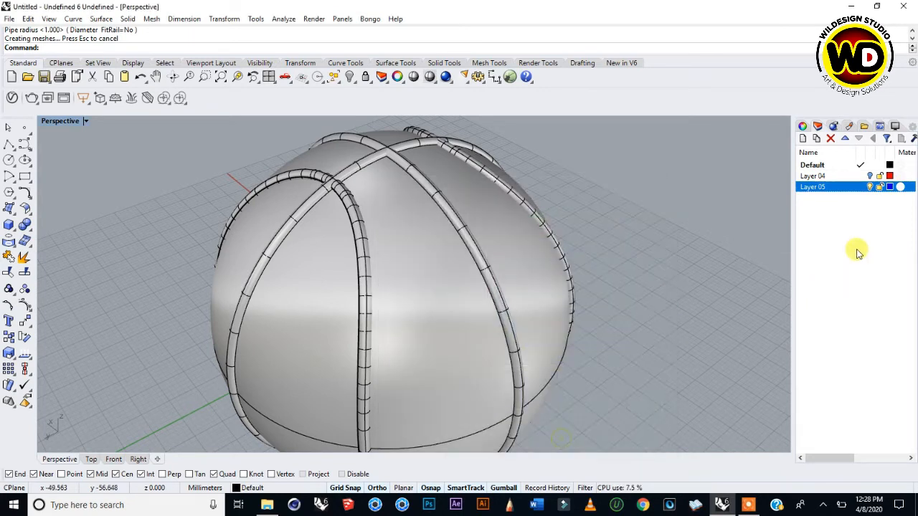
Select all four seam pipes, move them to the blue layer and deselect them.
click(462, 227)
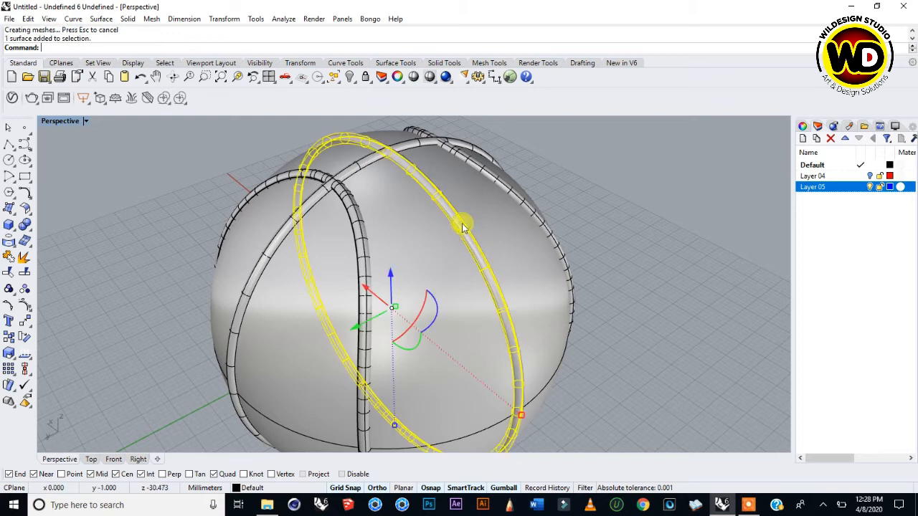
shift+click(527, 206)
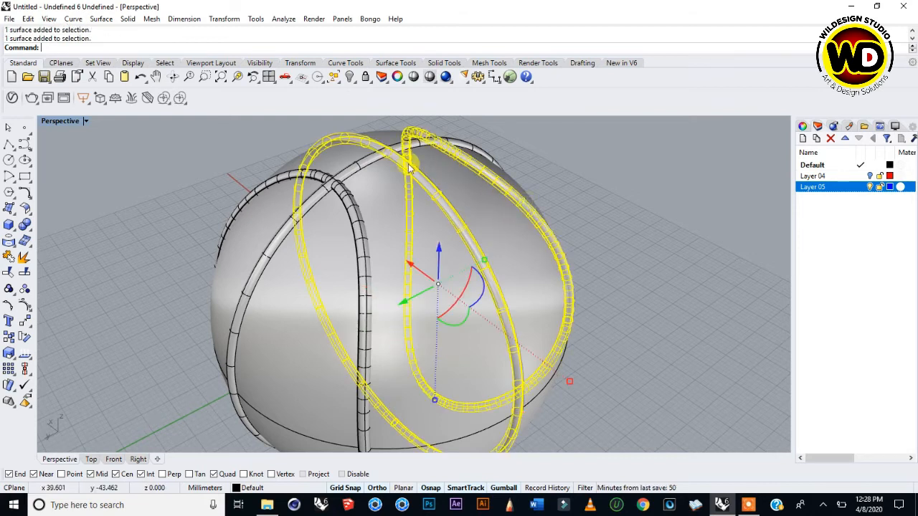
shift+click(363, 159)
shift+click(359, 212)
click(813, 193)
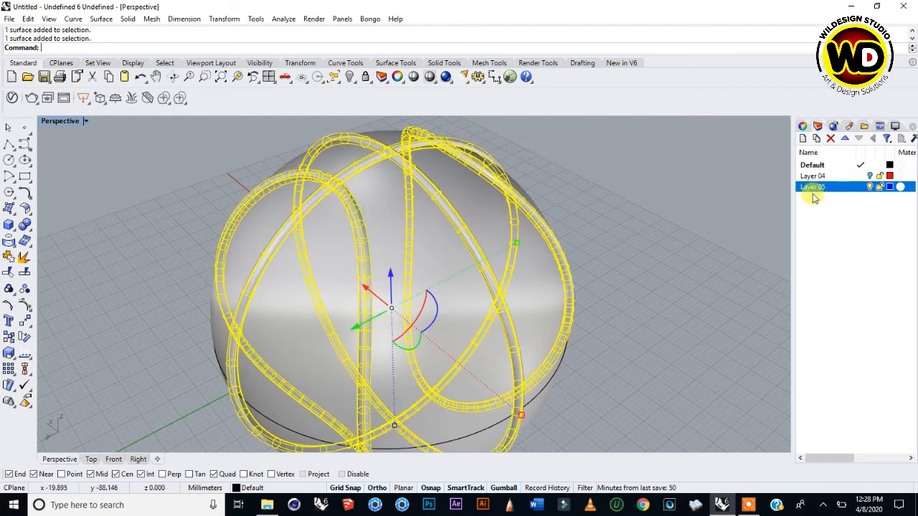
right_click(843, 191)
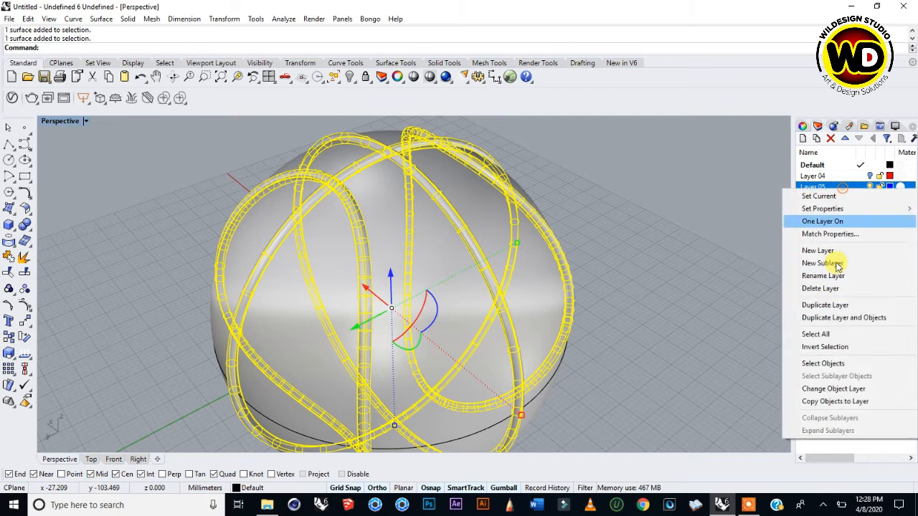
click(832, 388)
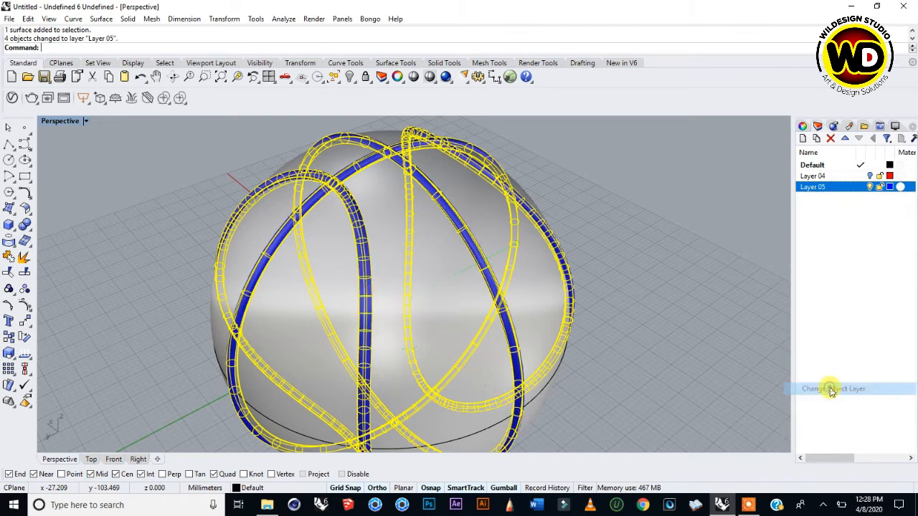
click(633, 156)
right_drag(552, 179, 438, 202)
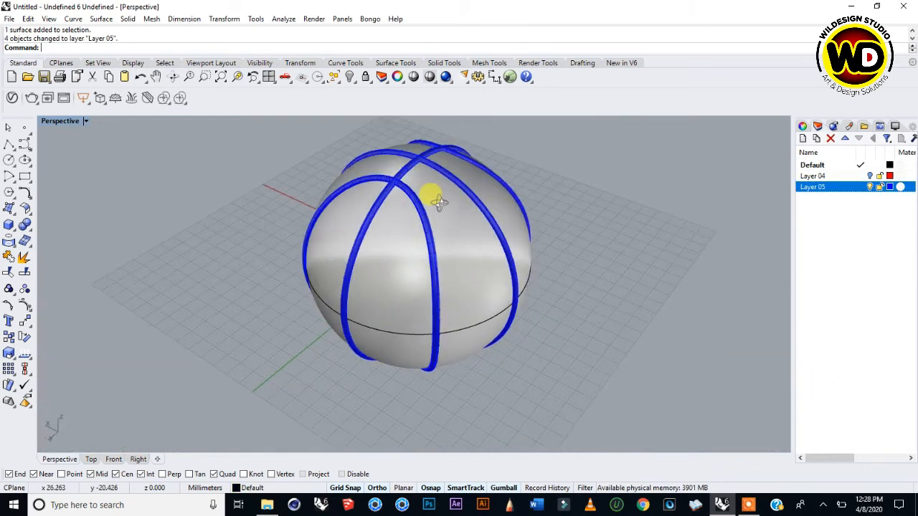
Create another layer for the sphere and set its colour to DarkGreen (0, 127, 0).
click(814, 138)
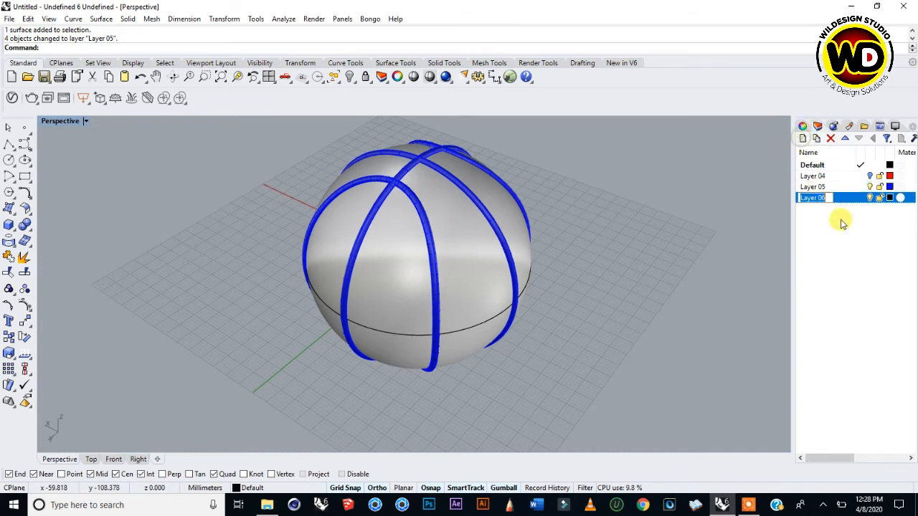
click(889, 197)
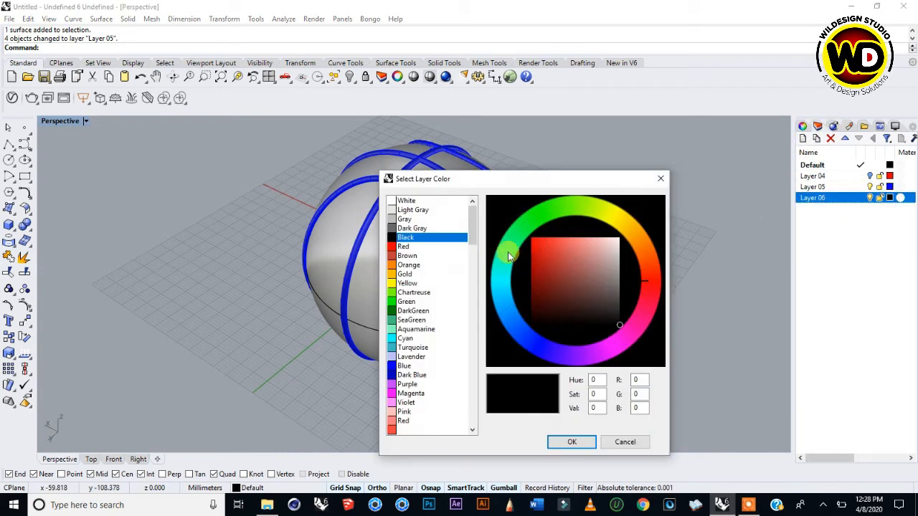
click(393, 314)
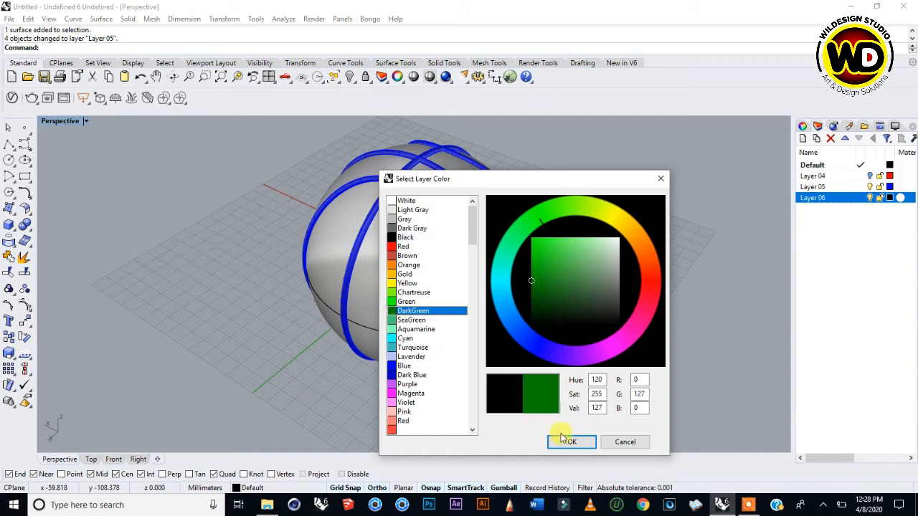
click(570, 440)
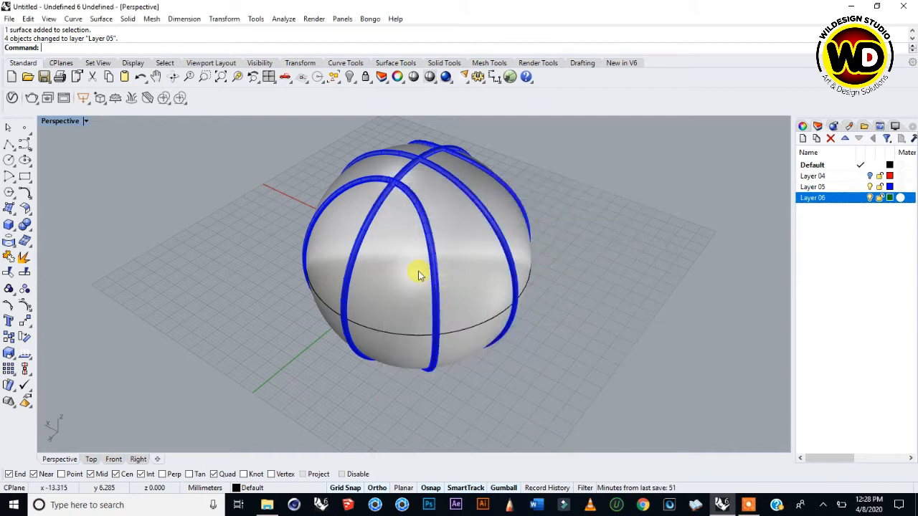
Move the sphere surface to the dark green layer and clear the selection.
right_click(853, 198)
click(844, 402)
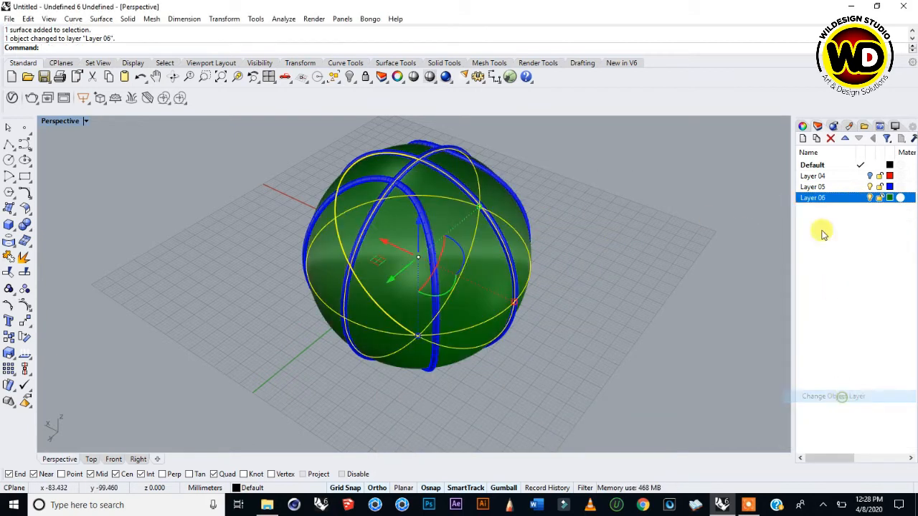
click(727, 141)
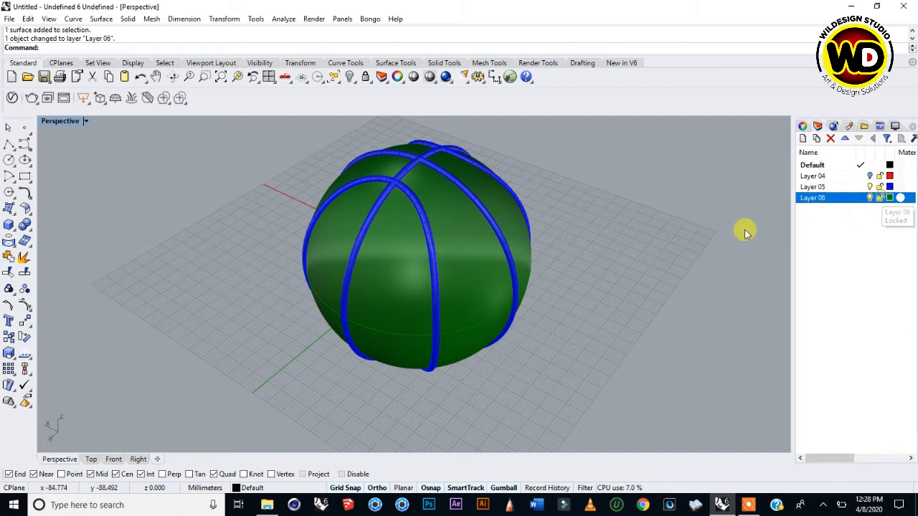
click(463, 248)
click(609, 149)
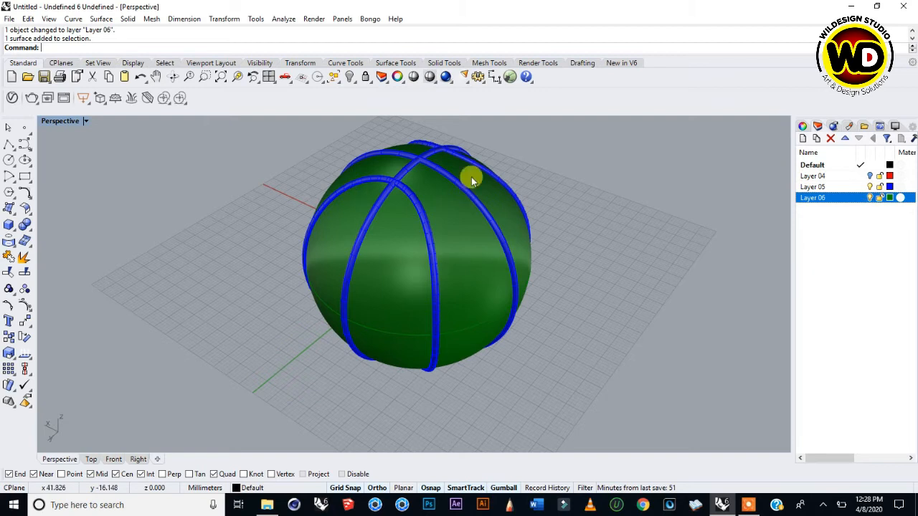
right_drag(463, 287, 426, 195)
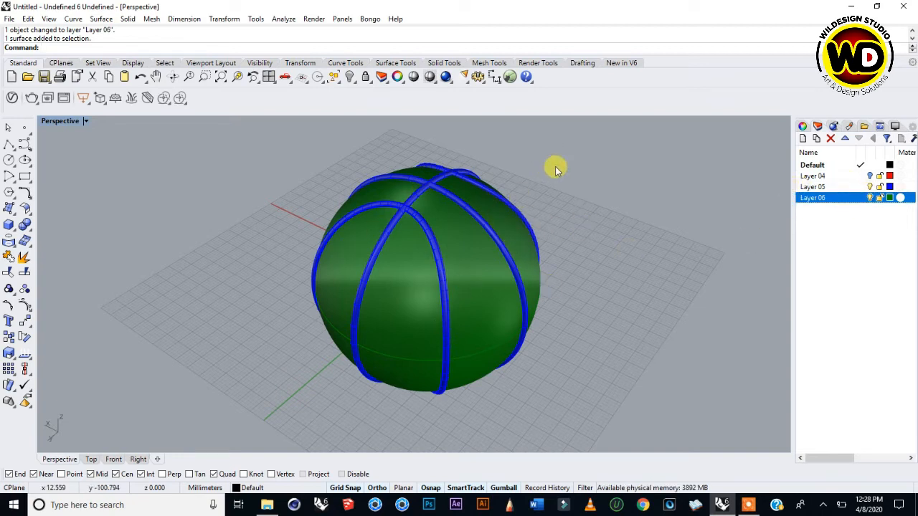
scroll(407, 194, up, 2)
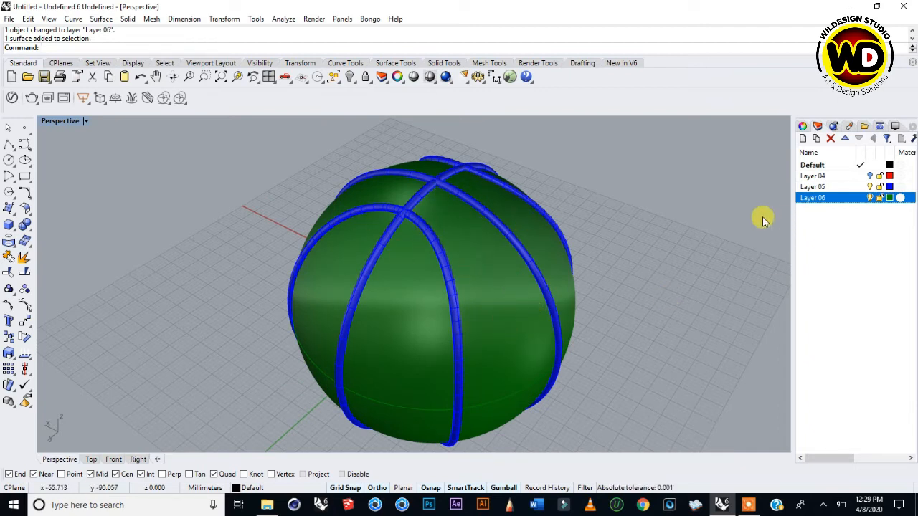
Split the four seam pipes on Layer 05 using the sphere on Layer 06 as the cutting object.
click(23, 273)
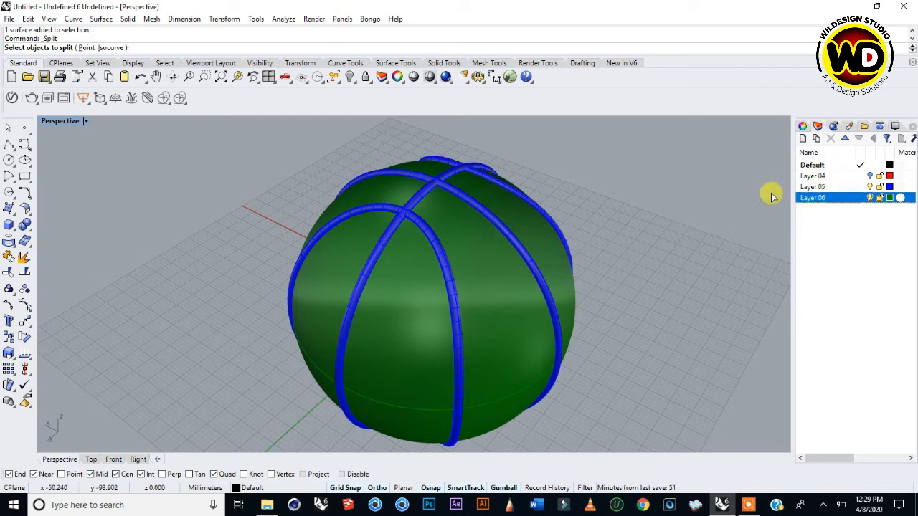
click(831, 187)
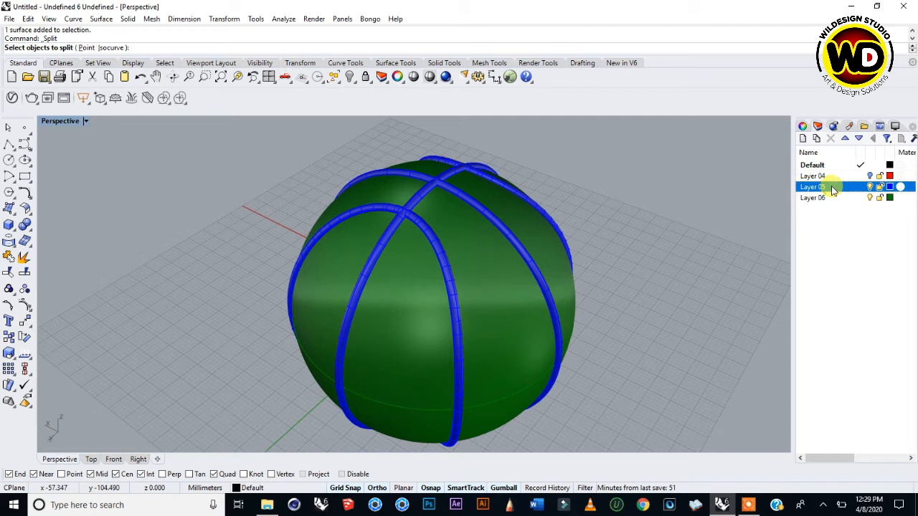
right_click(833, 188)
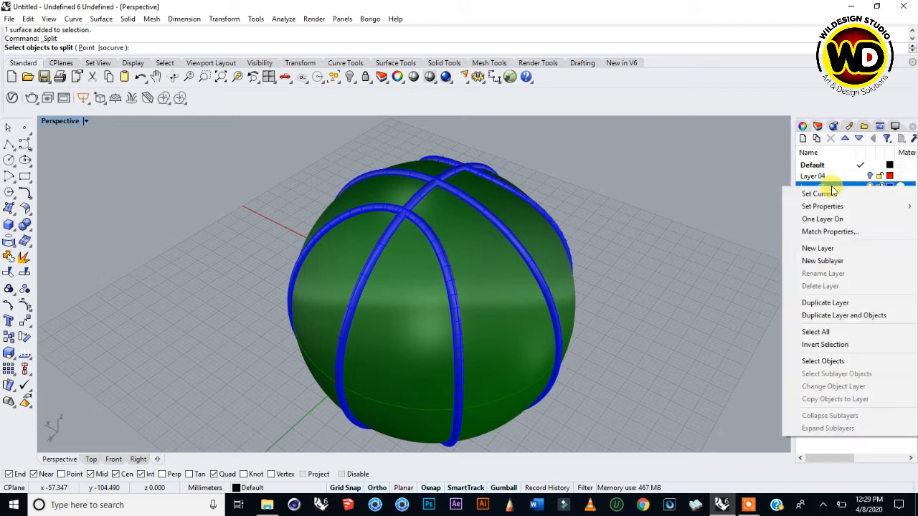
click(834, 362)
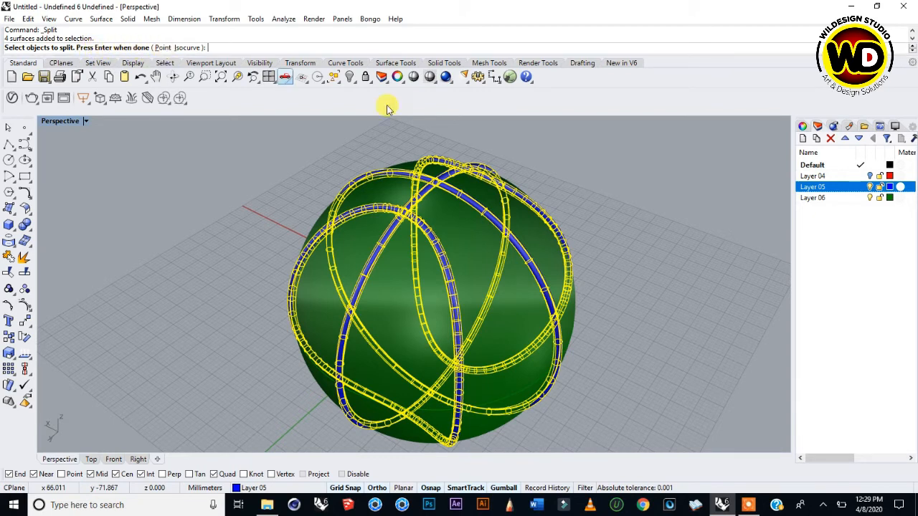
right_click(594, 152)
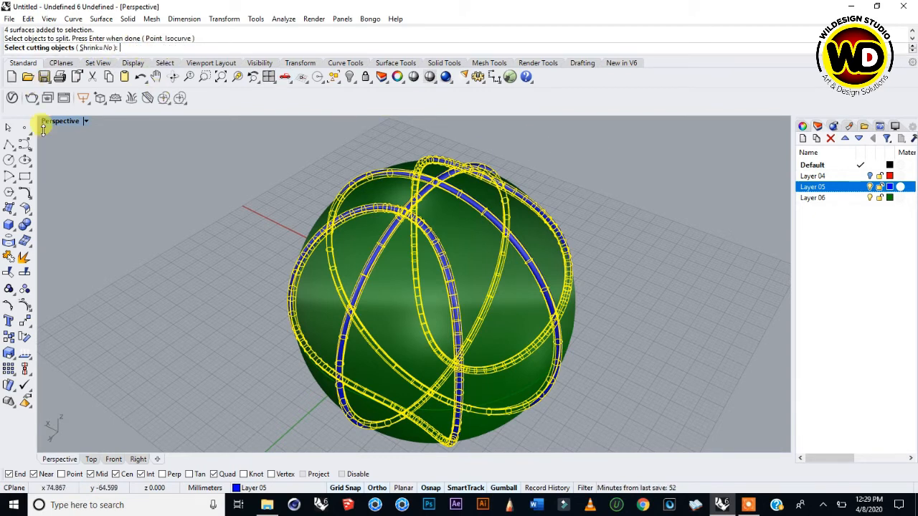
click(841, 199)
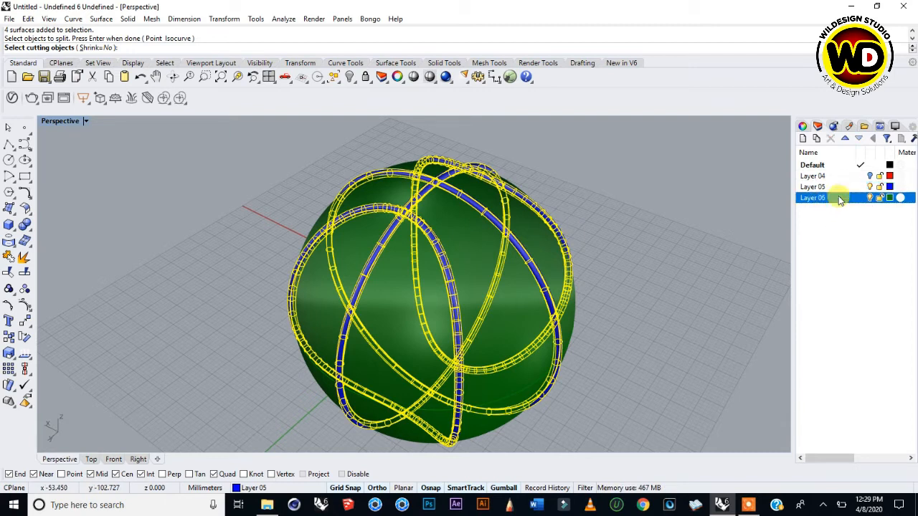
right_click(842, 199)
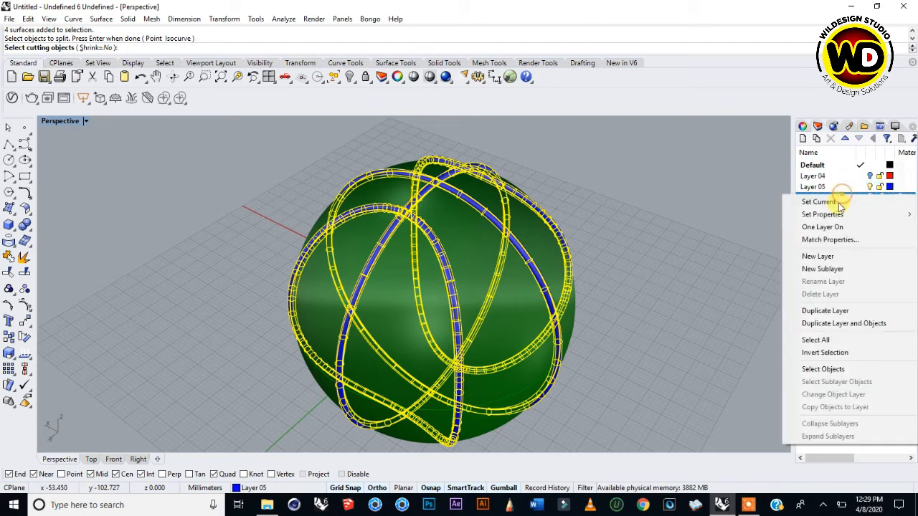
click(826, 367)
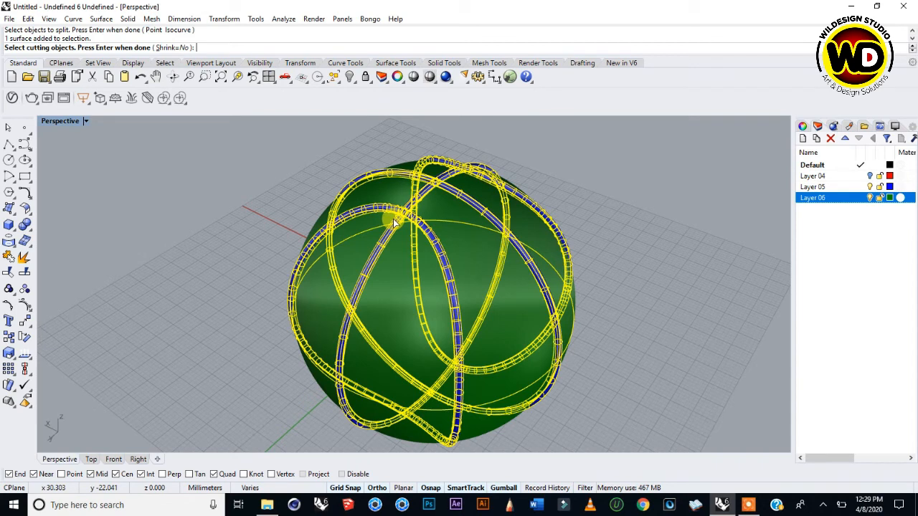
right_click(561, 151)
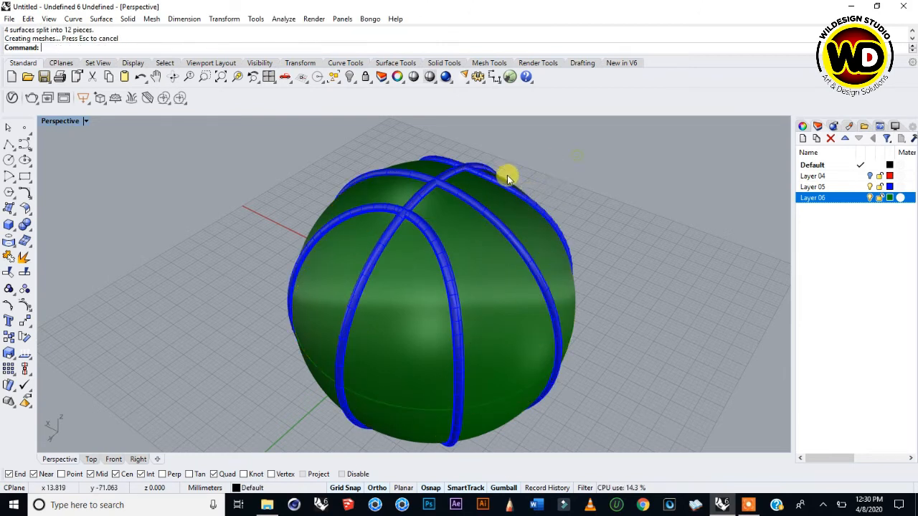
Delete the outer pipe surfaces protruding from the ball along the middle arched seam and the lengthwise seam crossing it.
scroll(452, 183, up, 5)
click(429, 217)
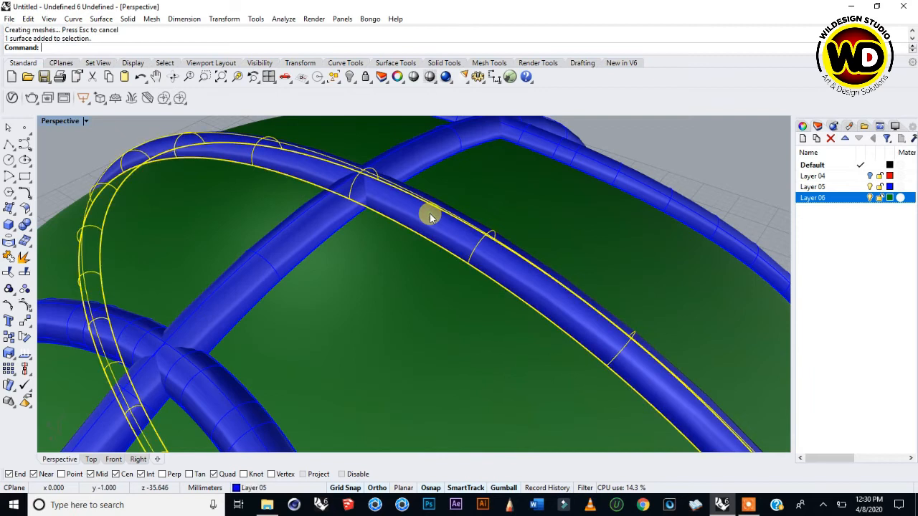
right_drag(477, 248, 454, 252)
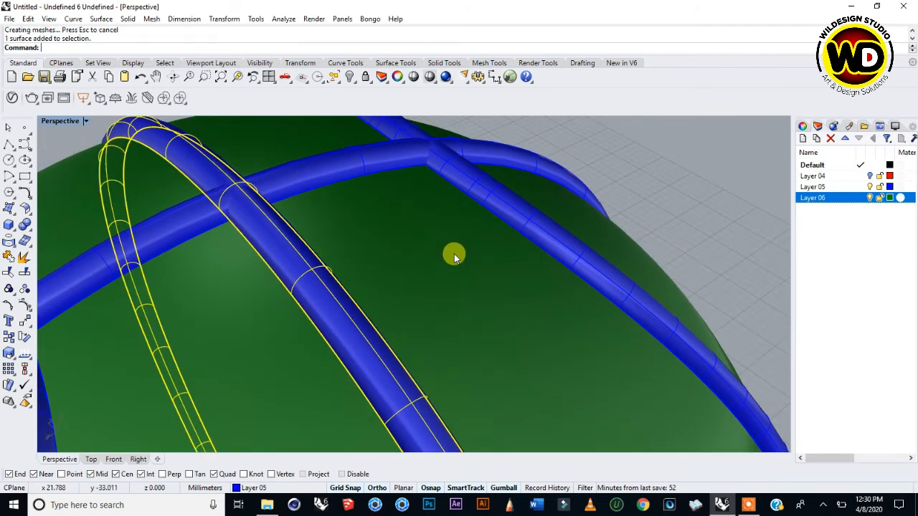
key(Delete)
scroll(371, 236, down, 5)
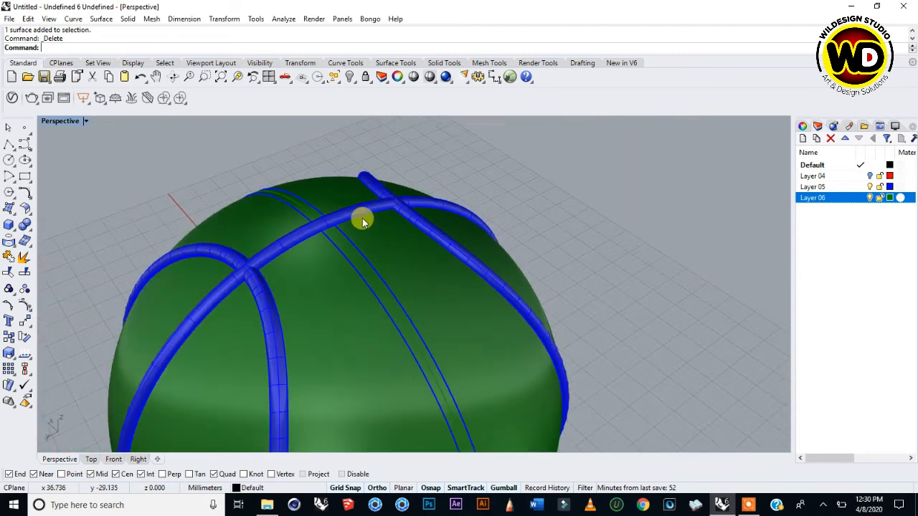
scroll(362, 218, up, 3)
click(357, 213)
key(Delete)
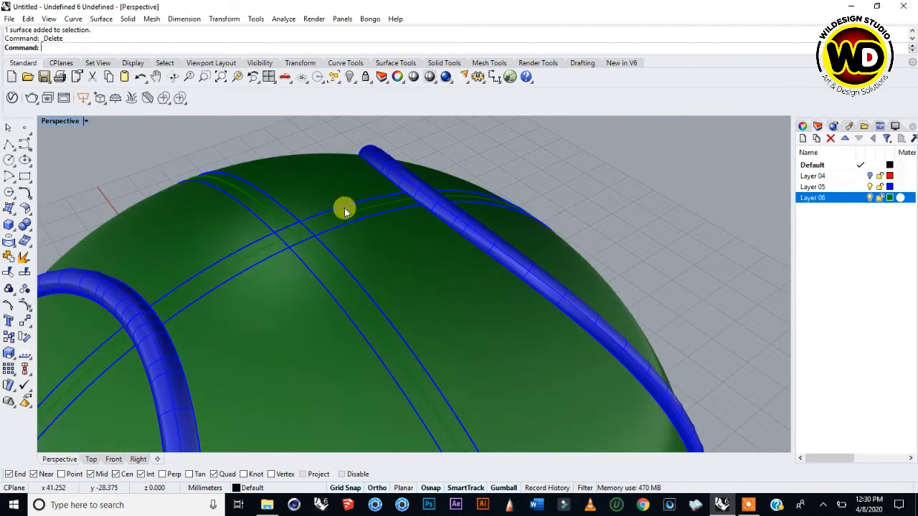
Delete the remaining outer pipe surfaces on the far and near arched seams, including the leftover piece at the ball's edge.
click(442, 217)
key(Delete)
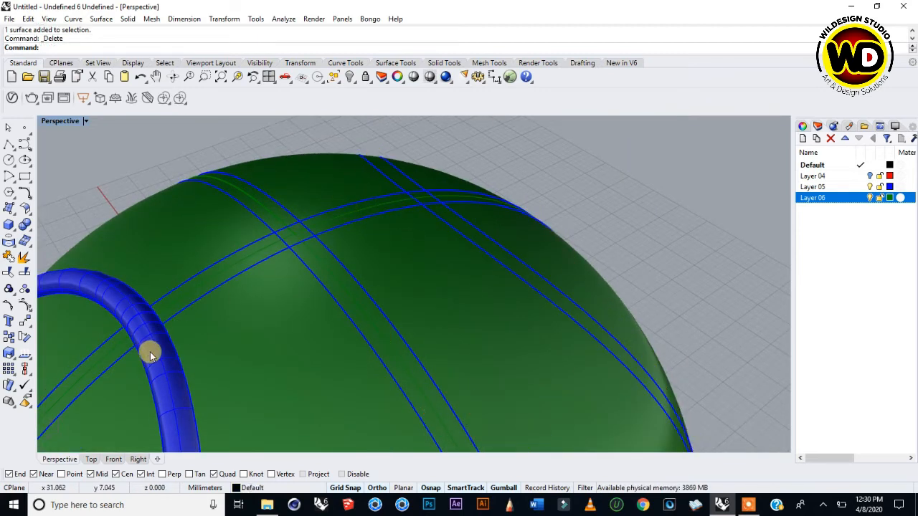
click(151, 354)
key(Delete)
scroll(236, 239, down, 3)
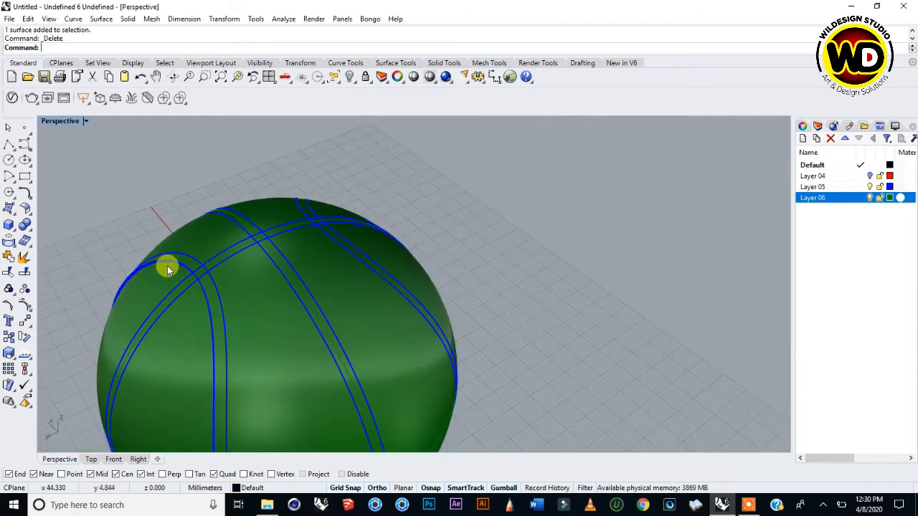
scroll(123, 287, up, 6)
click(118, 289)
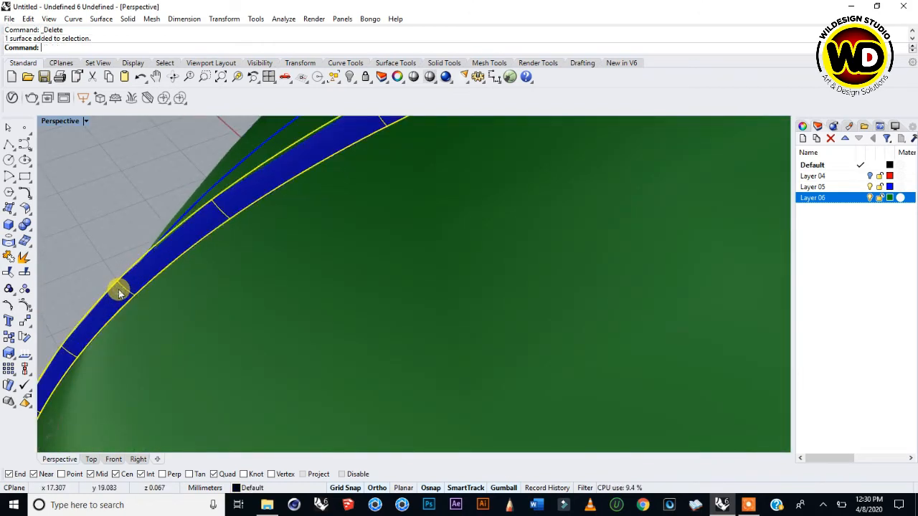
key(Delete)
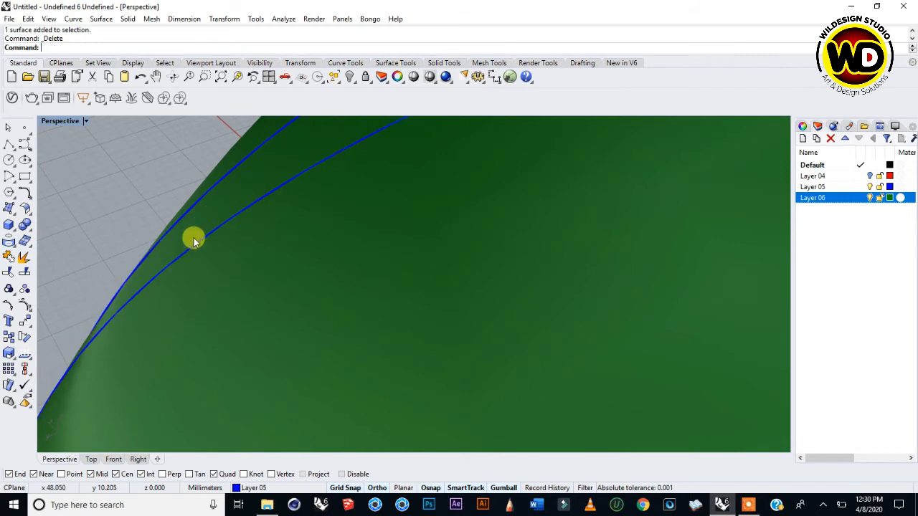
Examine the seam lines around the ball from several angles for any leftover outer pipe pieces.
scroll(195, 234, down, 8)
right_drag(337, 308, 337, 246)
scroll(294, 287, up, 3)
scroll(294, 287, up, 2)
scroll(356, 261, down, 6)
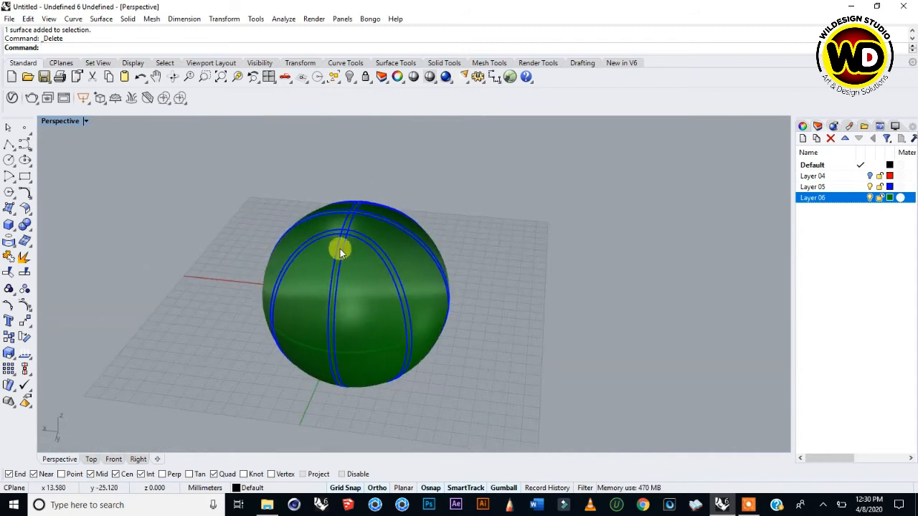
scroll(337, 246, up, 4)
scroll(447, 241, down, 2)
right_drag(447, 244, 395, 246)
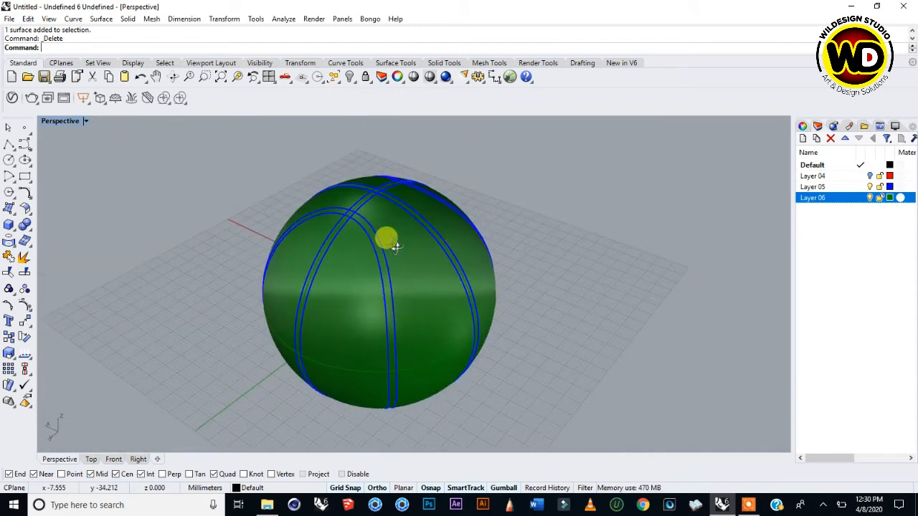
scroll(370, 212, up, 2)
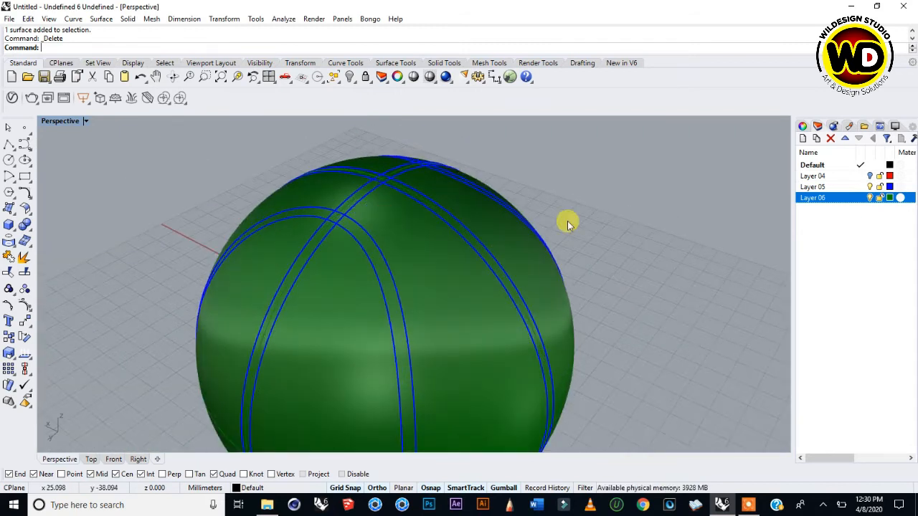
Split the sphere on Layer 06 using all remaining seam surfaces on Layer 05 as cutting objects.
click(846, 189)
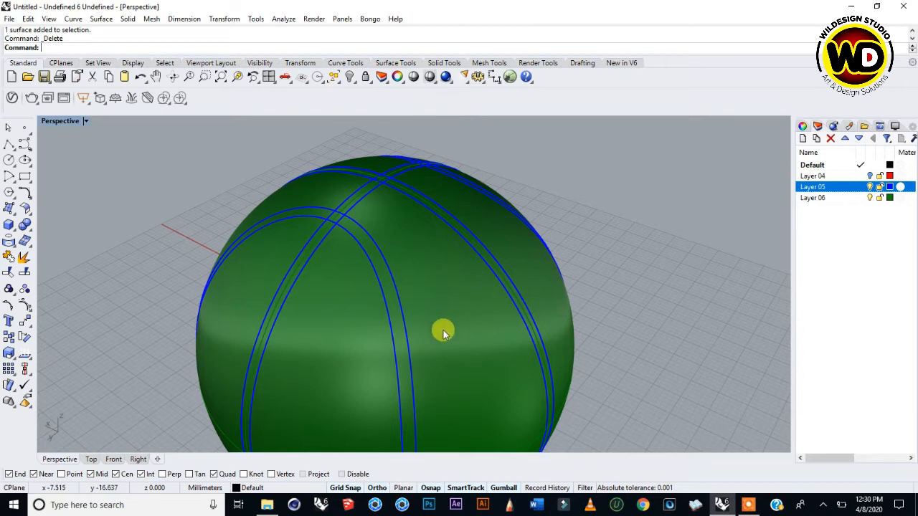
scroll(519, 233, down, 2)
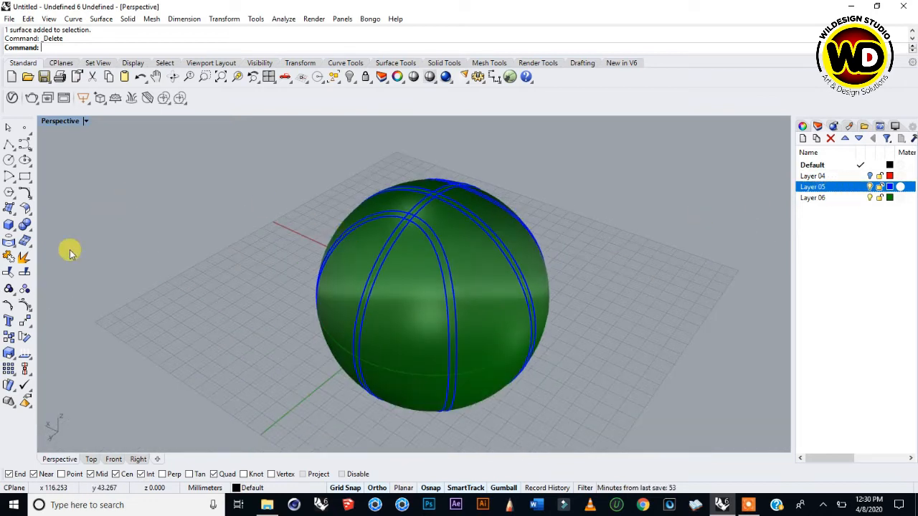
click(25, 272)
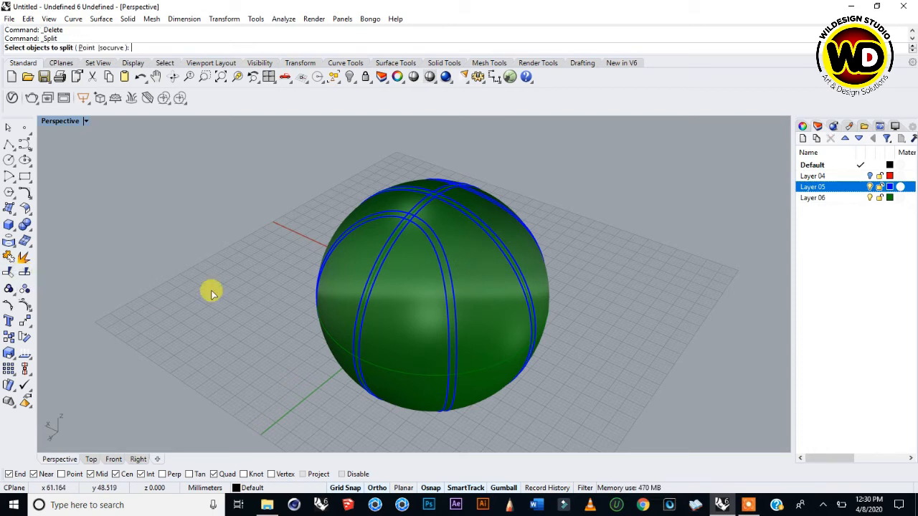
scroll(469, 191, up, 3)
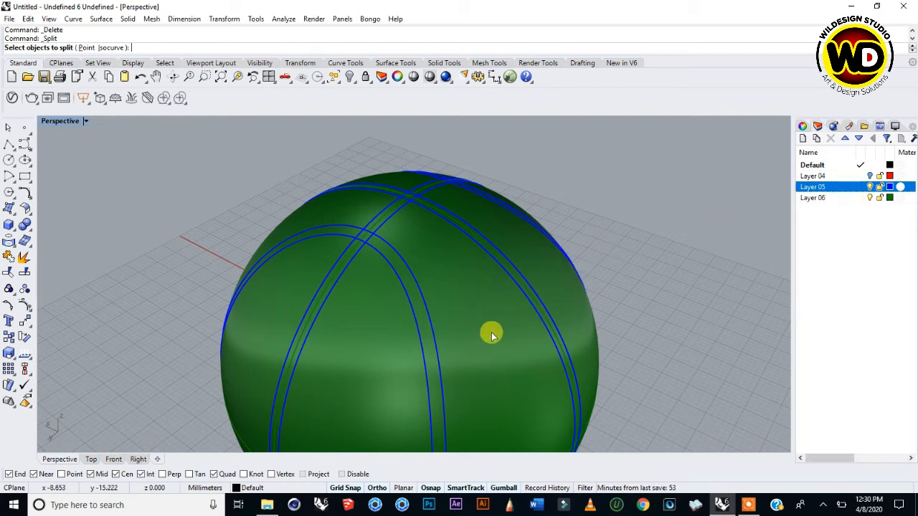
click(832, 198)
right_click(832, 197)
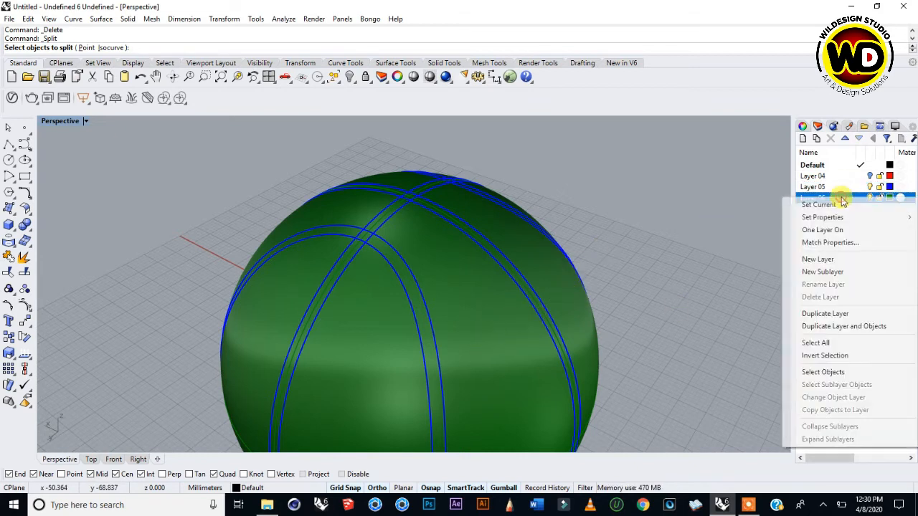
click(815, 375)
key(Return)
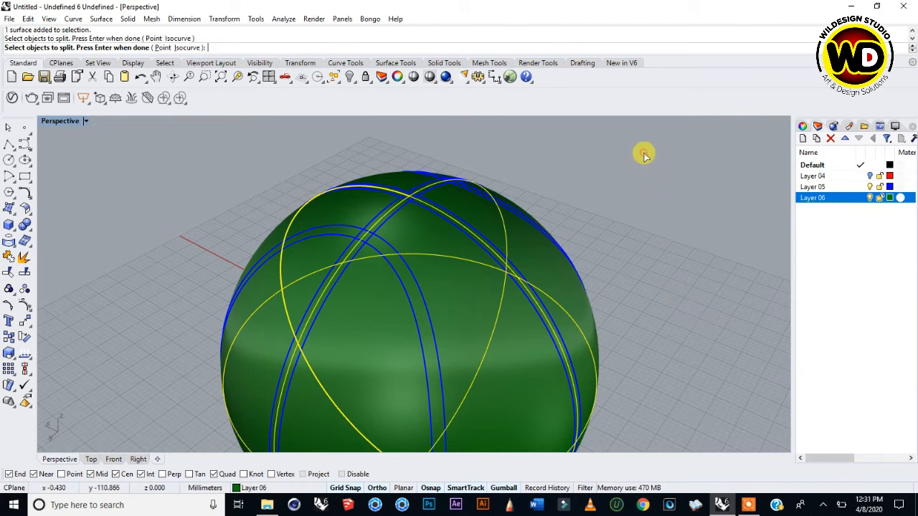
click(836, 187)
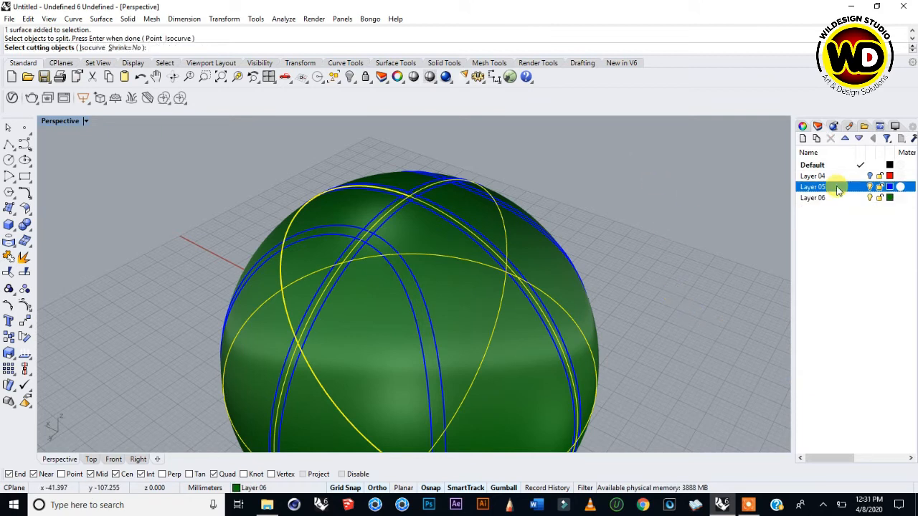
right_click(836, 187)
click(815, 360)
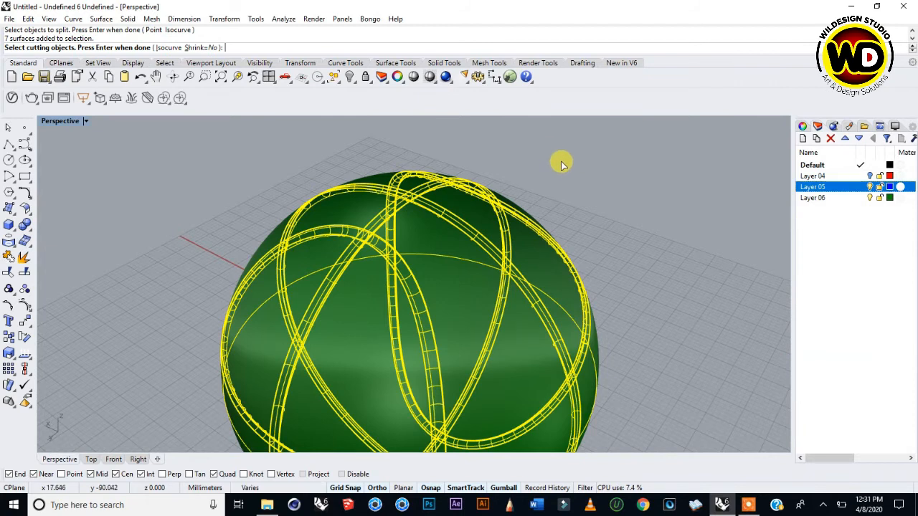
key(Return)
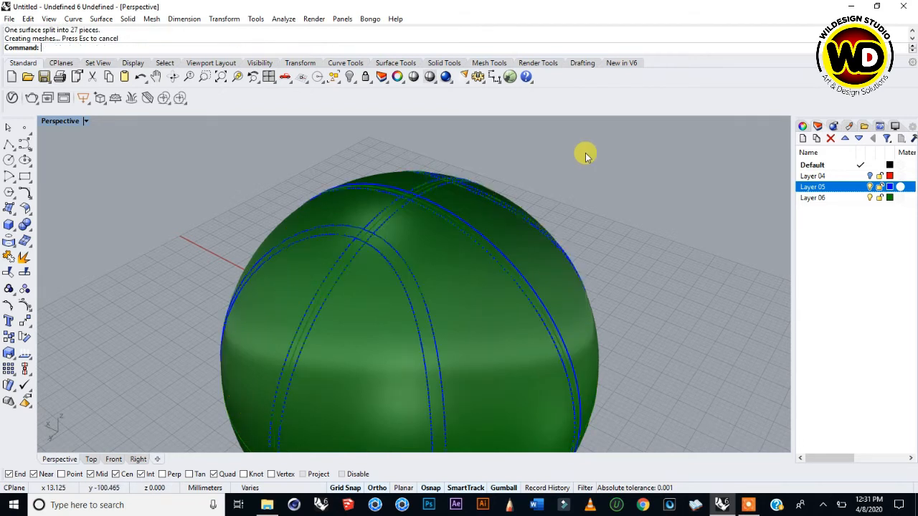
Delete the sphere pieces covering the near arched seam on both sides, including the square patch at its crossing with the lengthwise seam.
scroll(445, 218, up, 4)
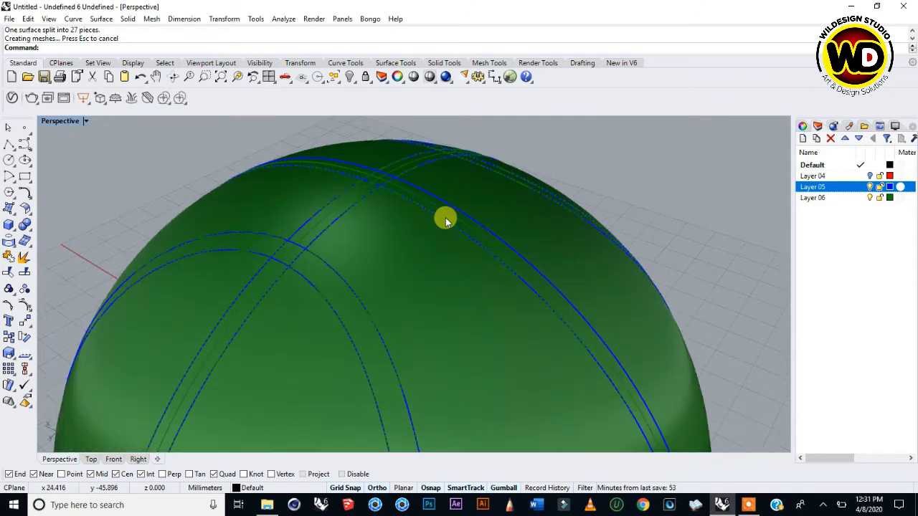
scroll(322, 271, up, 3)
click(322, 271)
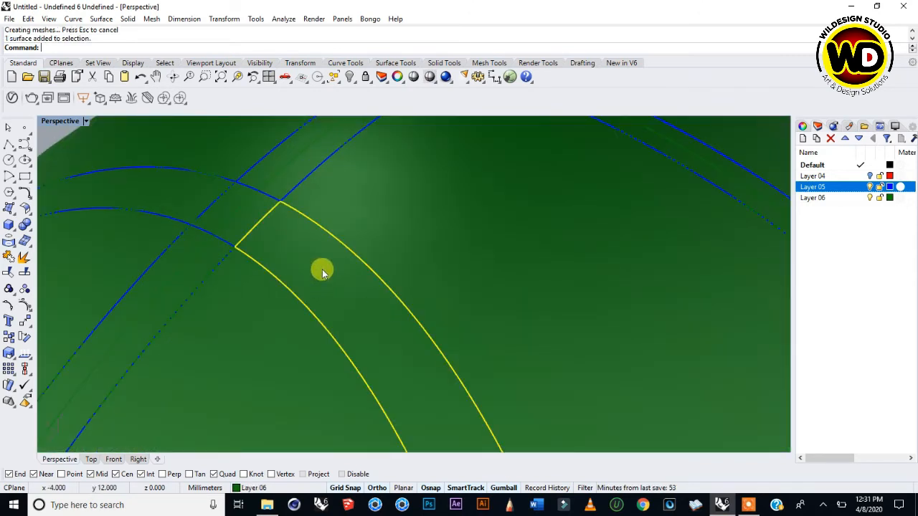
scroll(322, 269, down, 3)
key(Delete)
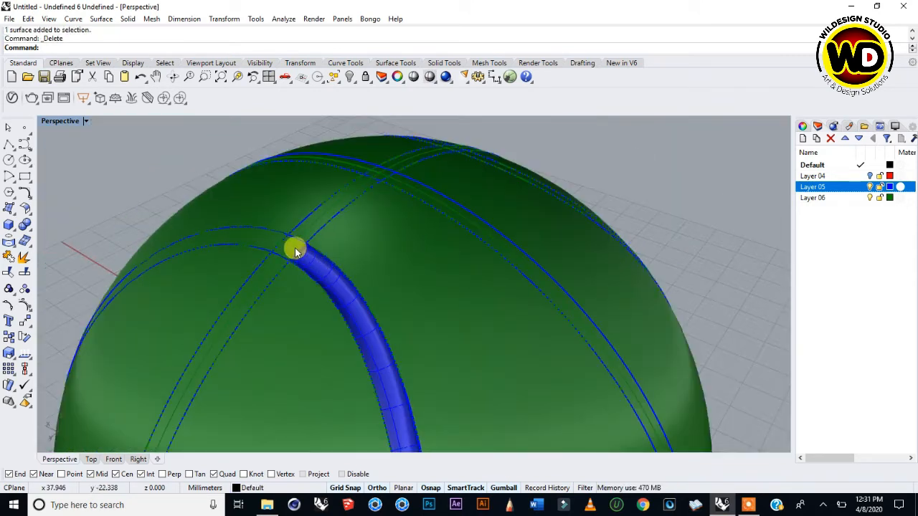
click(295, 248)
key(Delete)
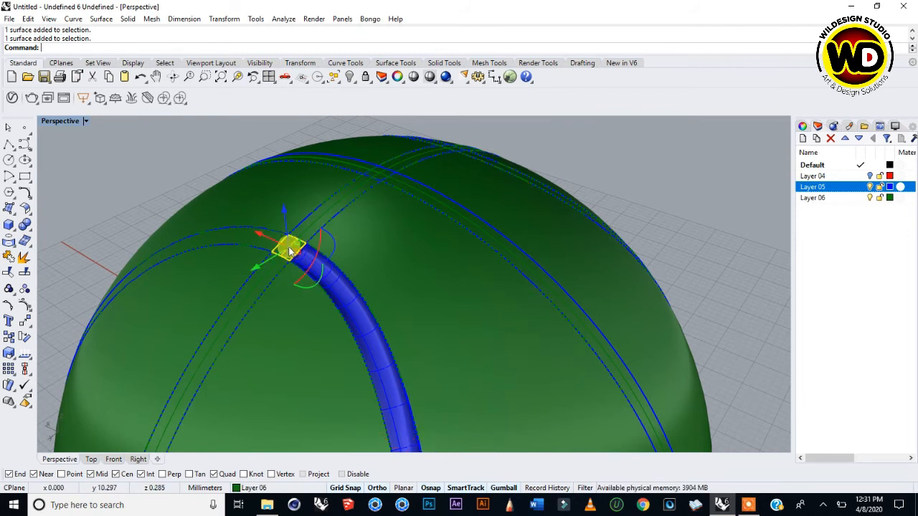
click(265, 243)
key(Delete)
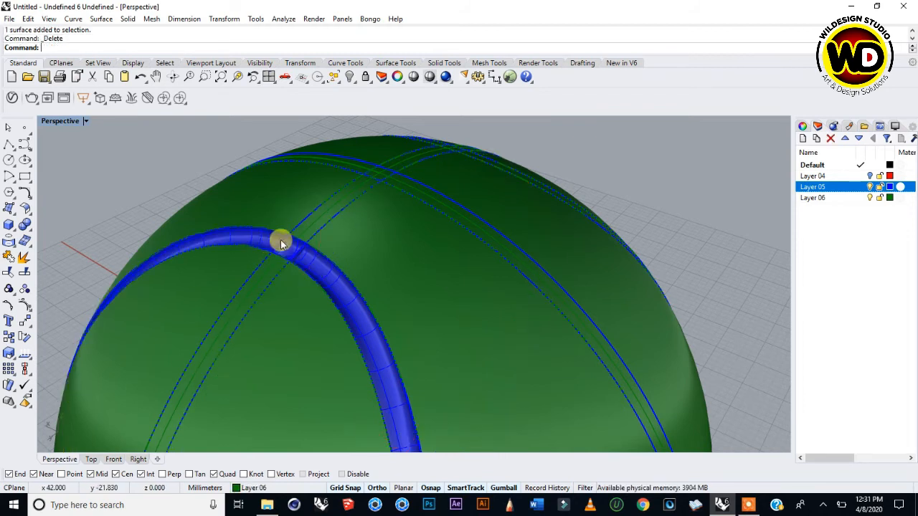
Delete the sphere strips covering the lengthwise seam between the near, middle and far arched seams.
click(323, 218)
key(Delete)
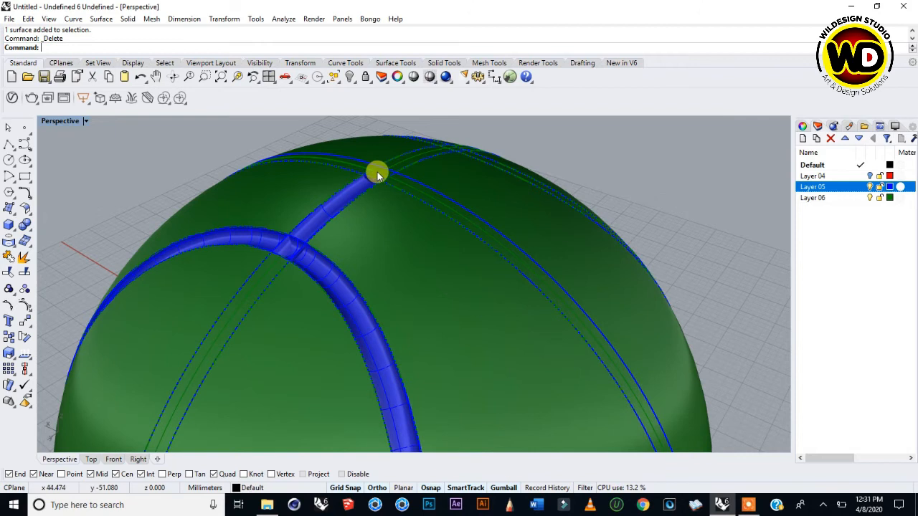
click(434, 174)
key(Delete)
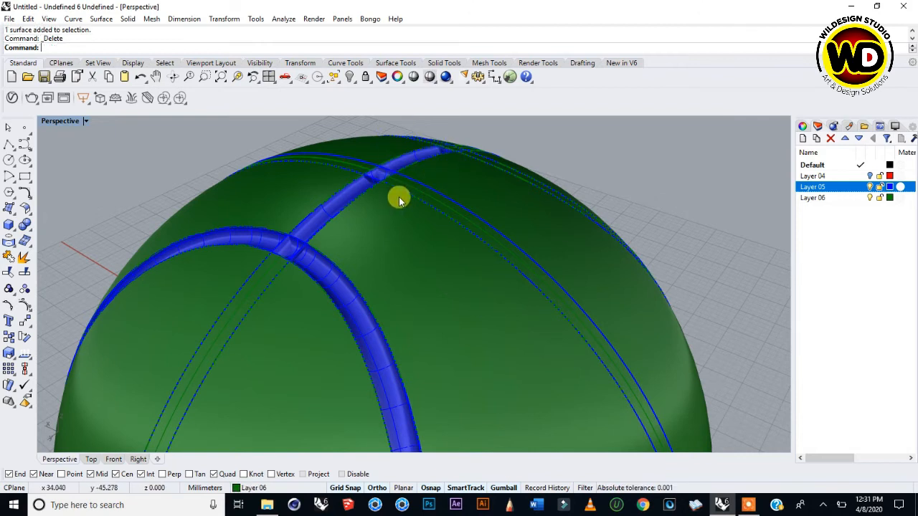
Delete the sphere strips covering the middle arched seam on both sides of the lengthwise seam.
scroll(430, 200, down, 5)
right_drag(461, 201, 423, 223)
scroll(390, 253, up, 5)
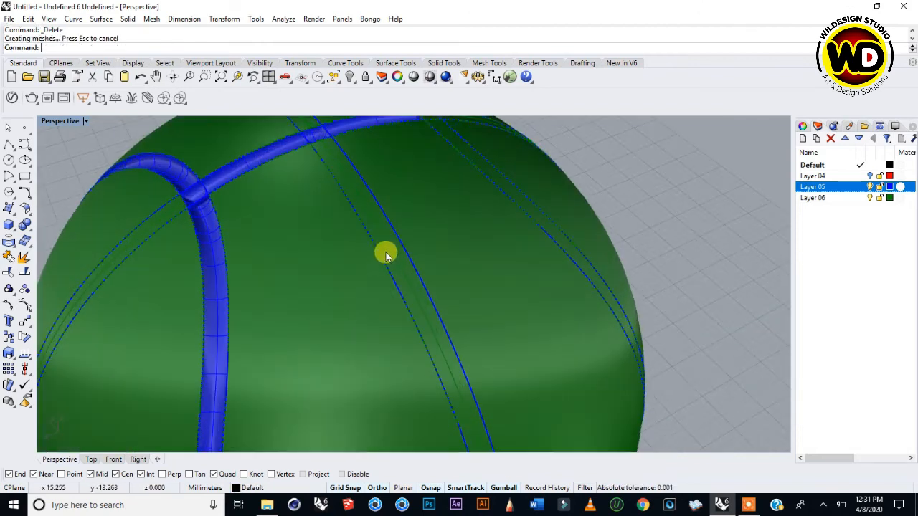
click(390, 245)
key(Delete)
scroll(368, 205, down, 5)
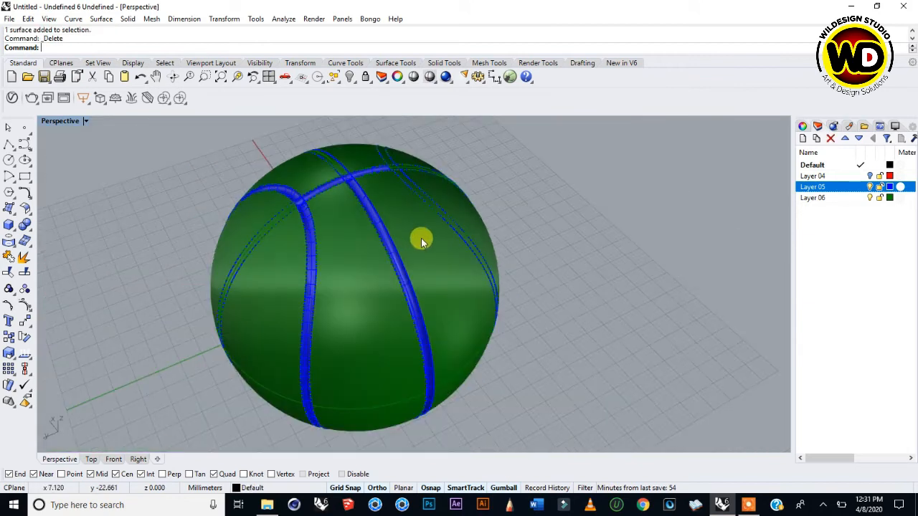
right_drag(420, 239, 359, 265)
scroll(337, 170, up, 3)
click(337, 173)
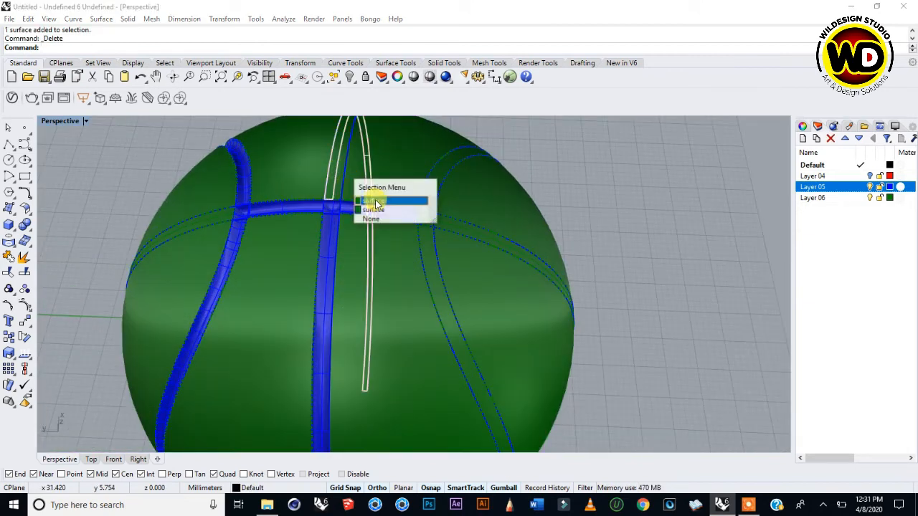
click(362, 199)
key(Delete)
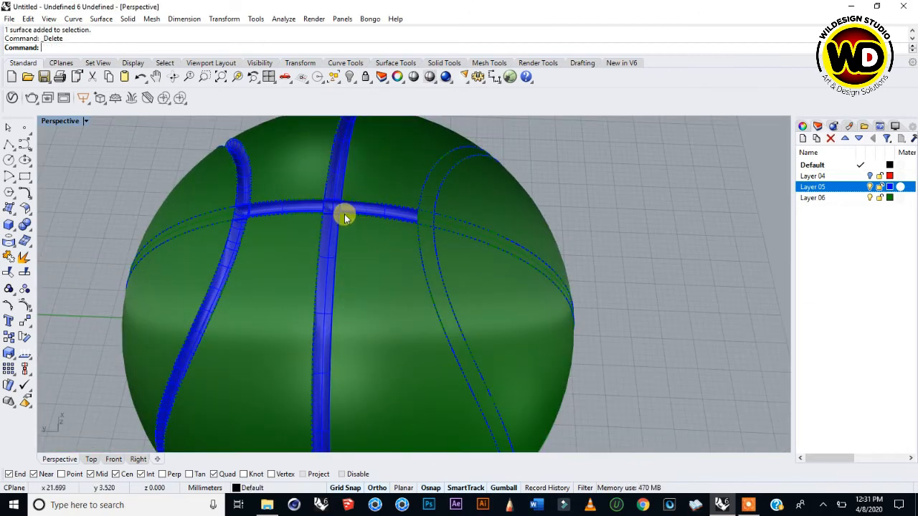
Delete the remaining sphere strip over the far arched seam and the square patch at its crossing with the lengthwise seam.
scroll(429, 218, up, 3)
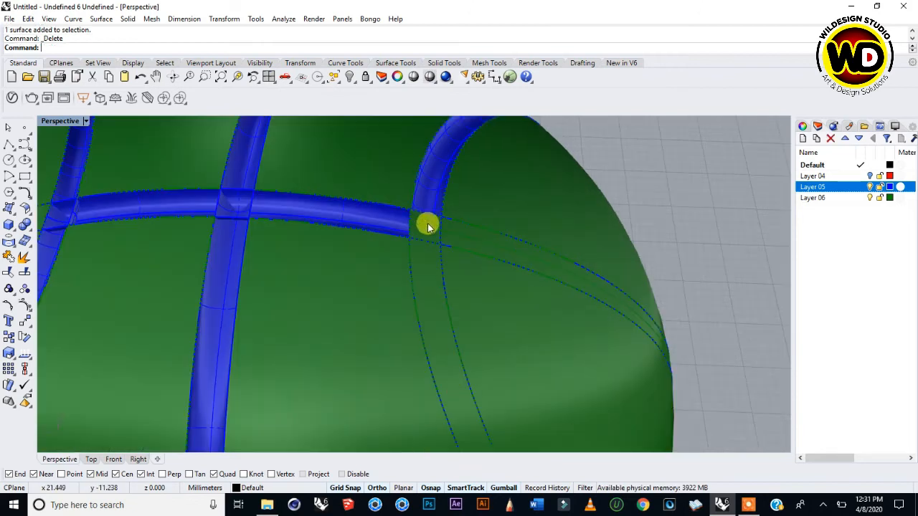
click(428, 253)
key(Delete)
click(434, 256)
key(Delete)
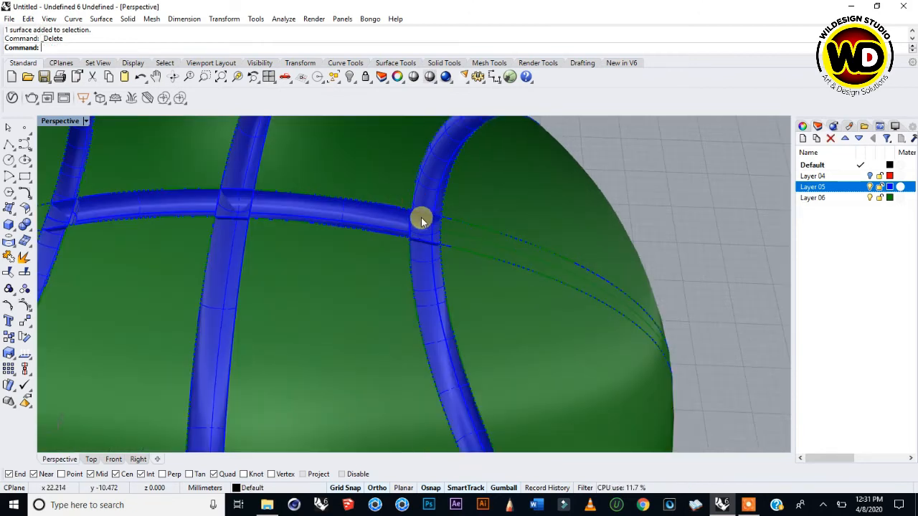
Delete the sphere strips covering the lengthwise seam beyond the near and far arched seams.
scroll(448, 271, down, 5)
right_drag(449, 271, 358, 221)
click(351, 215)
click(384, 247)
key(Delete)
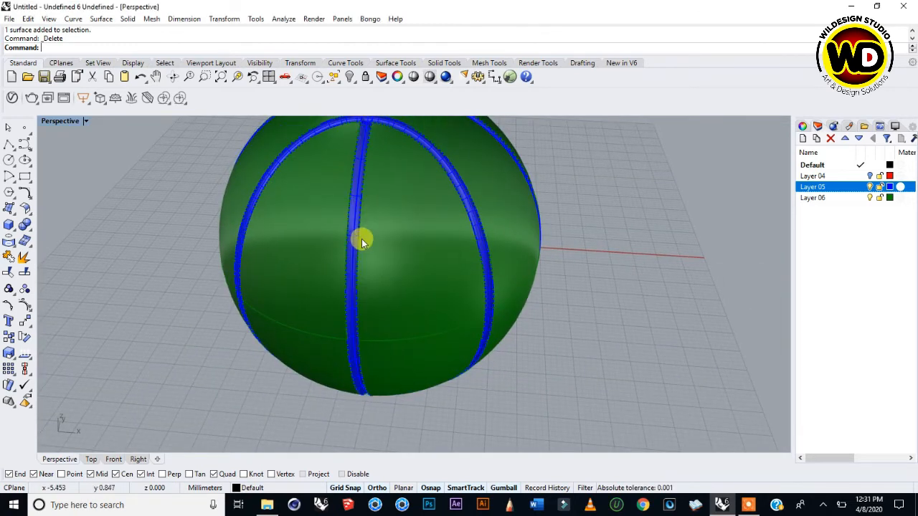
scroll(366, 251, down, 5)
right_drag(373, 315, 381, 209)
scroll(370, 171, up, 6)
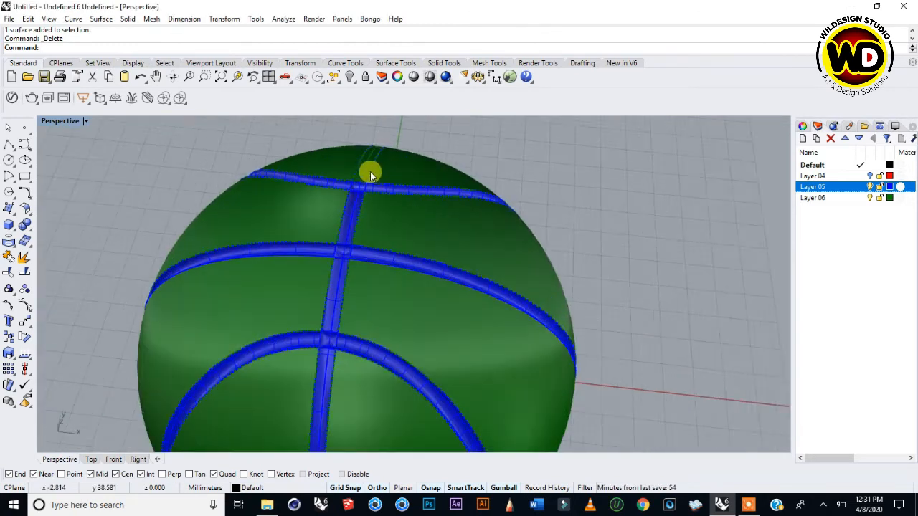
click(370, 196)
key(Delete)
On the ball's opposite side, delete the lengthwise strip next to the middle seam and the square patch at their crossing.
scroll(381, 164, down, 6)
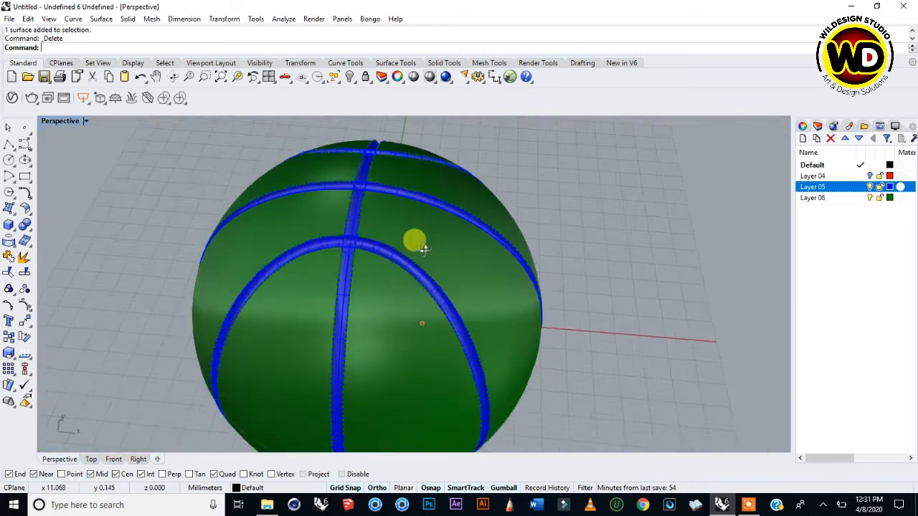
right_drag(416, 239, 442, 337)
scroll(392, 272, up, 3)
scroll(374, 266, up, 4)
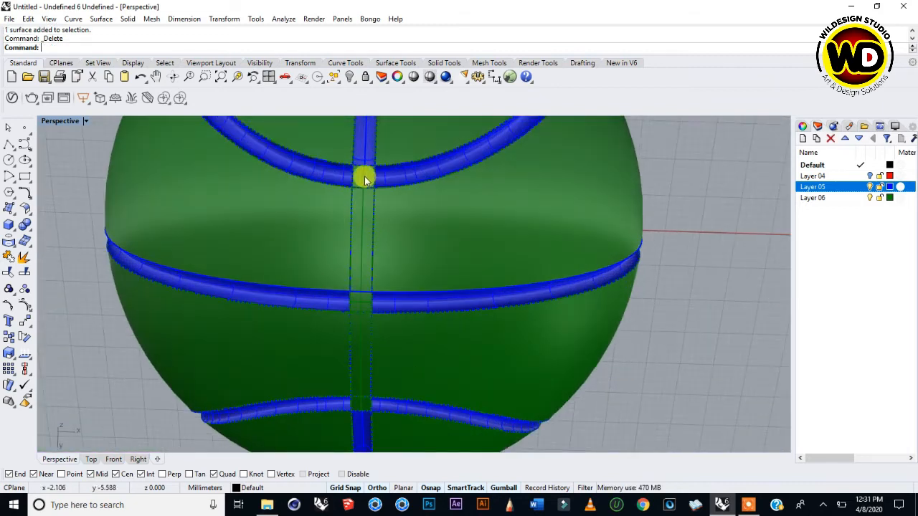
click(357, 224)
key(Delete)
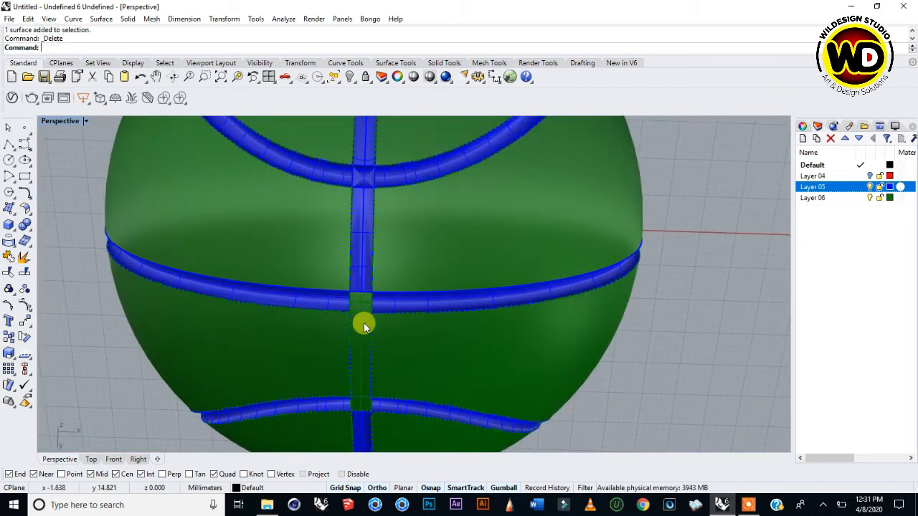
click(365, 304)
key(Delete)
Delete the last lengthwise sphere strip on that side and the square patch where it crosses the outer arched seam.
click(360, 353)
key(Delete)
scroll(360, 285, down, 3)
scroll(358, 359, up, 6)
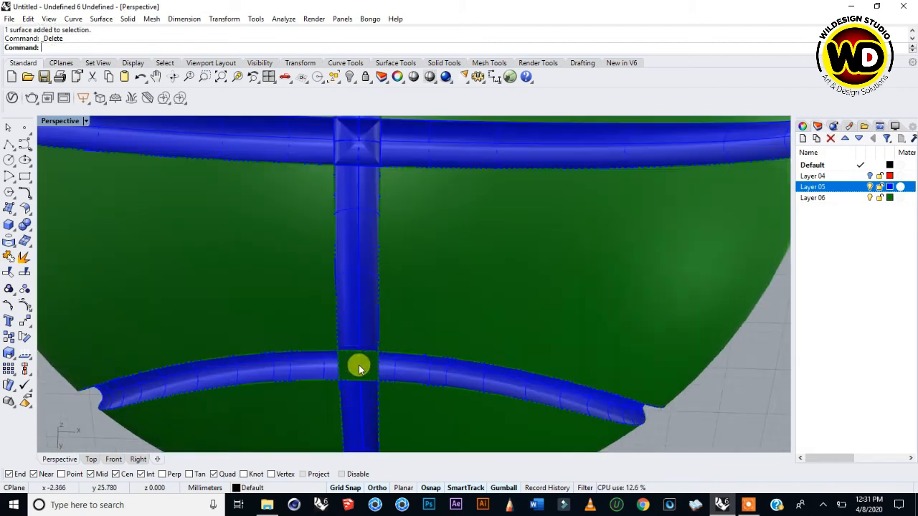
click(360, 365)
key(Delete)
Examine the grooves around the ball and the seam crossings up close for pipe surfaces that still overlap inside them.
scroll(374, 337, down, 4)
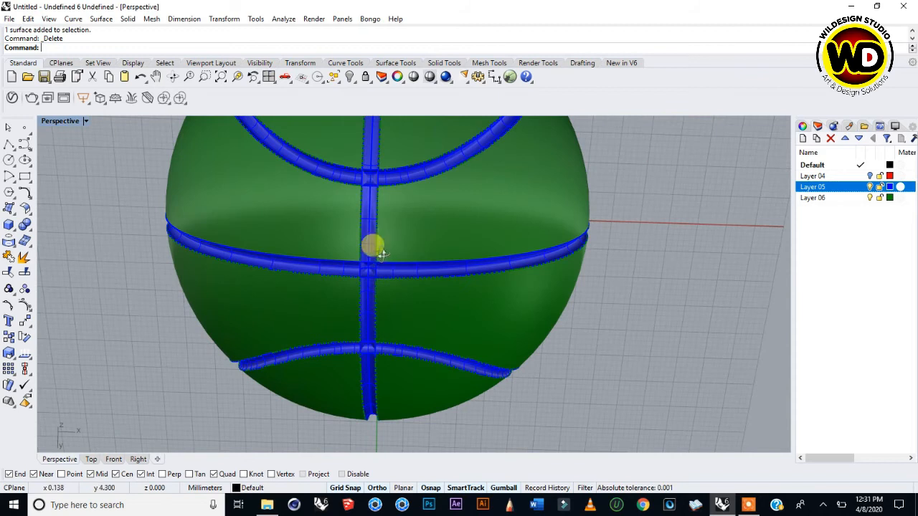
scroll(384, 329, up, 2)
scroll(384, 329, down, 4)
right_drag(377, 242, 372, 328)
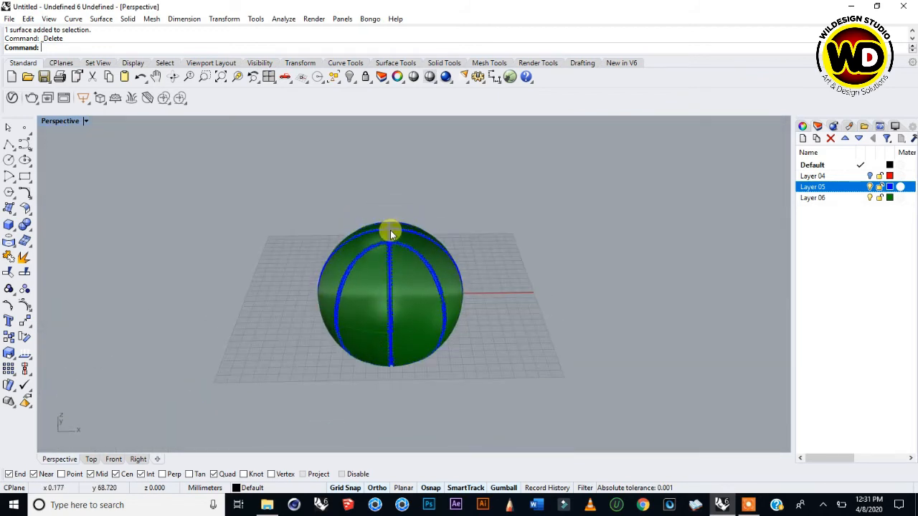
scroll(389, 226, up, 4)
scroll(389, 215, up, 3)
scroll(375, 211, down, 3)
right_drag(375, 210, 324, 263)
scroll(379, 313, up, 5)
scroll(387, 303, down, 3)
scroll(296, 170, up, 3)
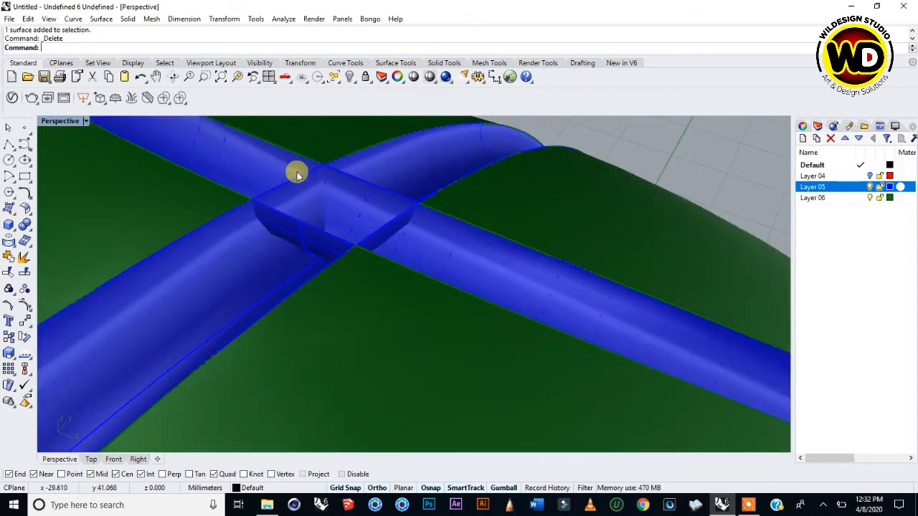
scroll(384, 198, down, 2)
scroll(384, 198, down, 4)
right_drag(384, 198, 303, 160)
scroll(299, 164, up, 5)
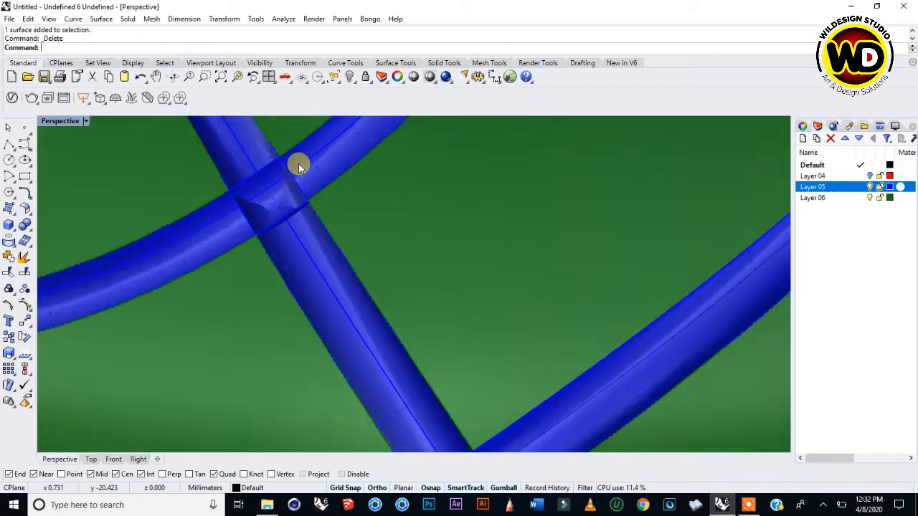
scroll(286, 208, down, 2)
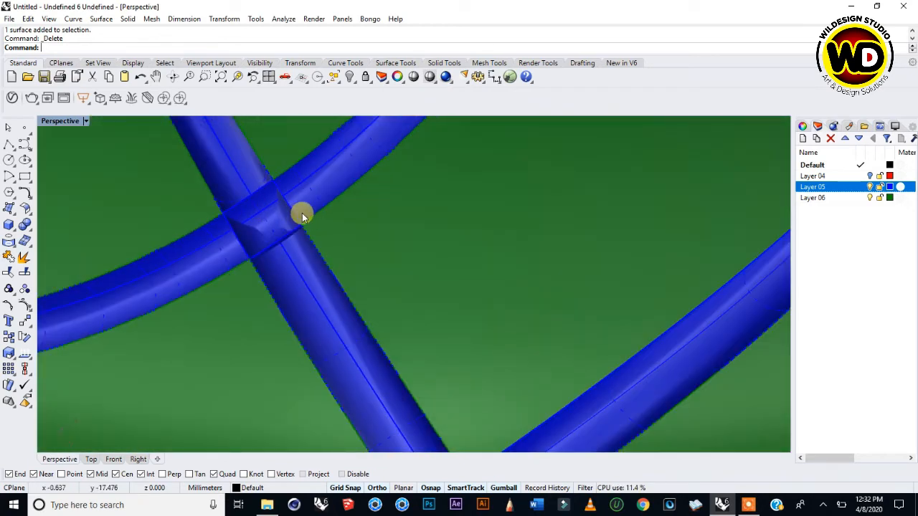
scroll(296, 209, down, 3)
scroll(289, 206, up, 4)
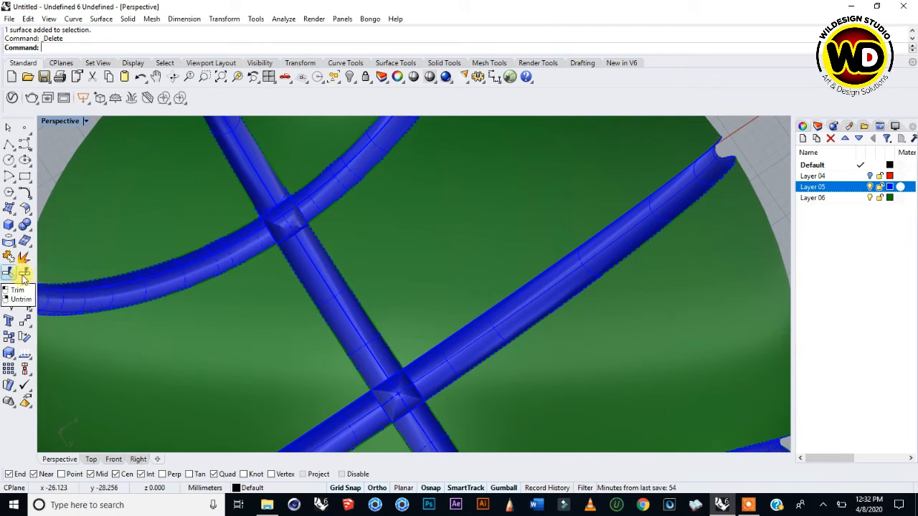
scroll(269, 208, up, 3)
scroll(367, 189, down, 5)
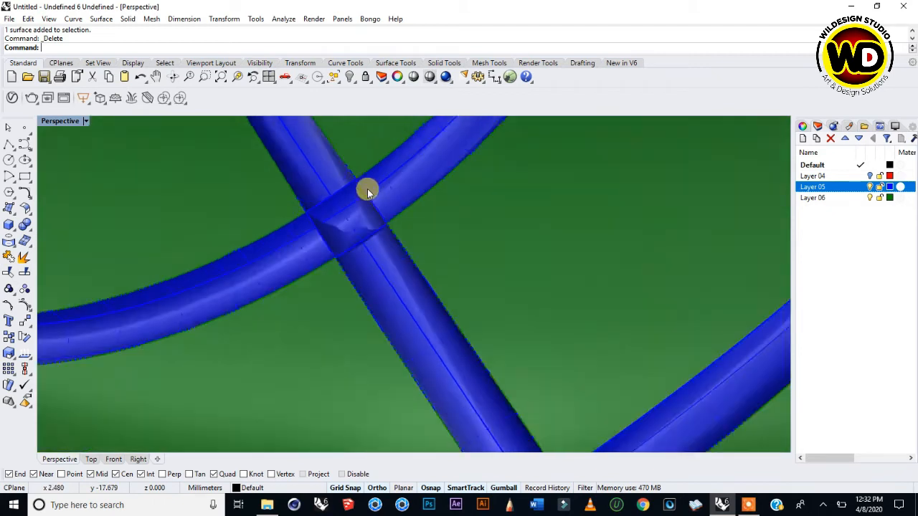
scroll(355, 198, up, 5)
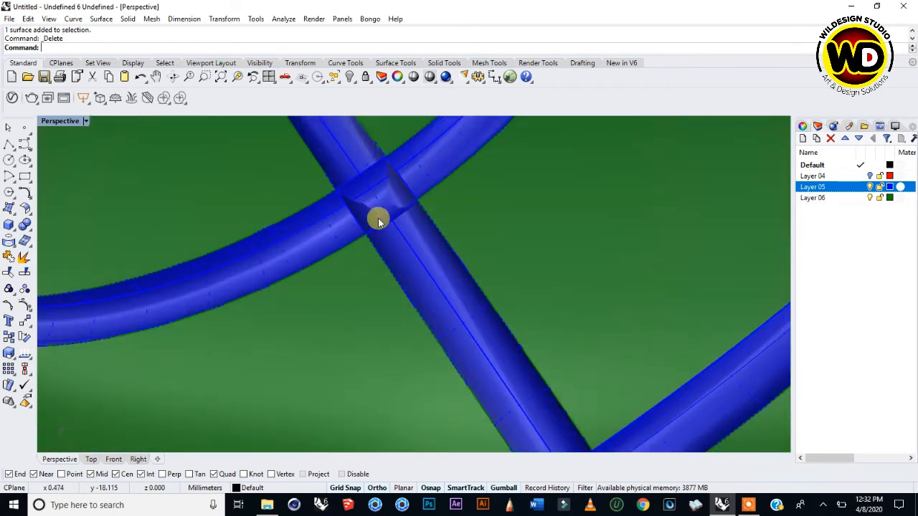
scroll(376, 180, down, 5)
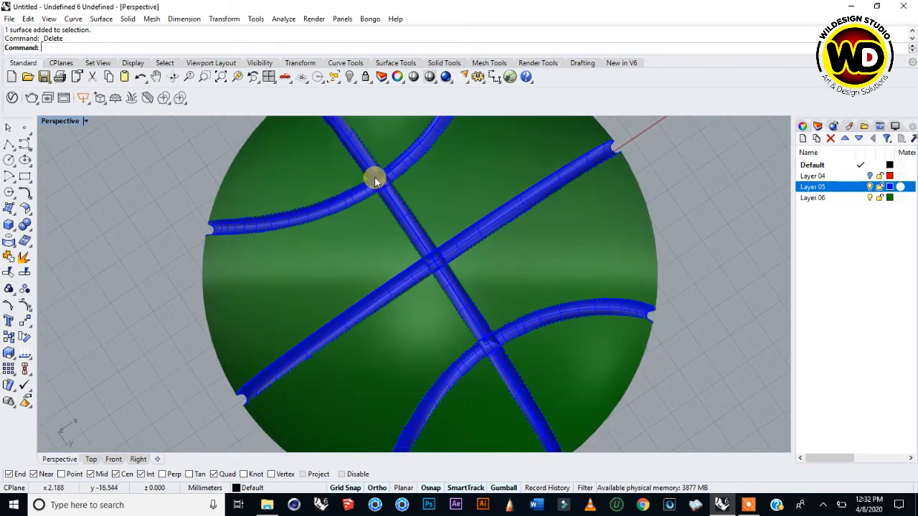
scroll(372, 176, up, 6)
right_drag(387, 190, 430, 244)
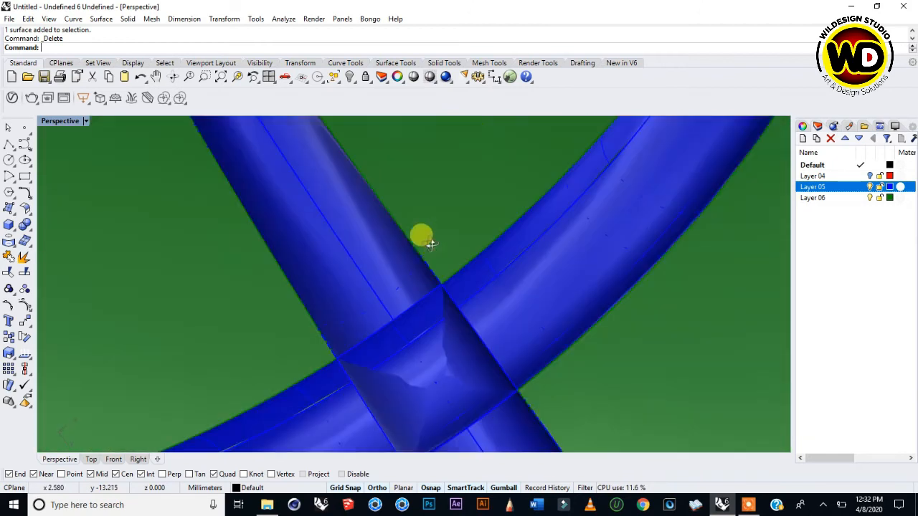
scroll(423, 223, down, 3)
scroll(435, 270, up, 7)
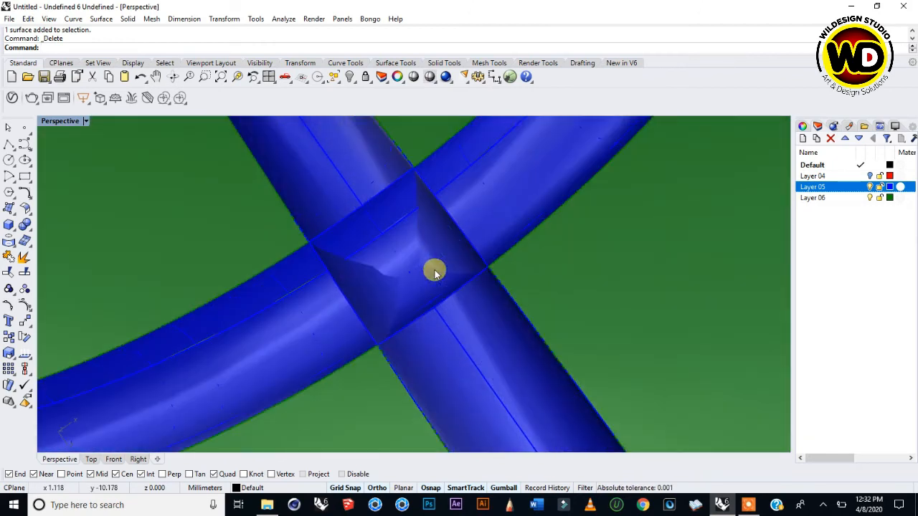
scroll(424, 261, down, 7)
right_drag(428, 279, 405, 253)
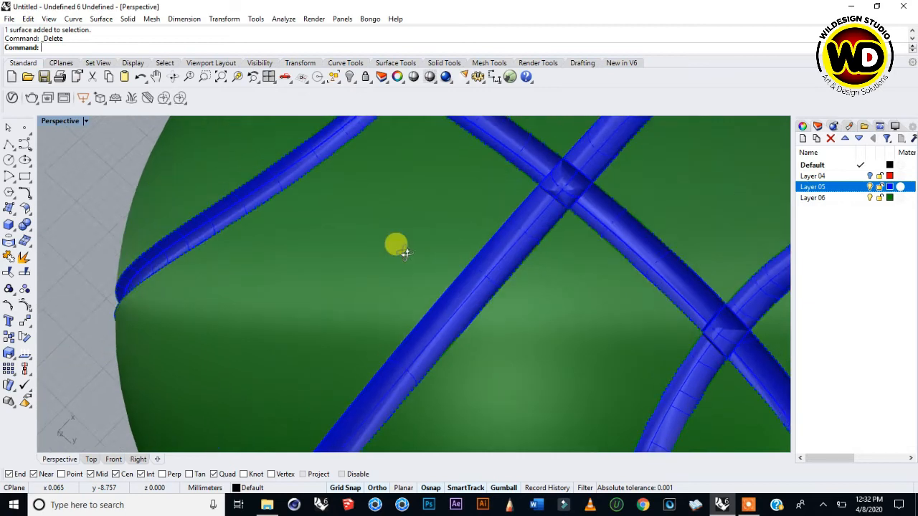
scroll(441, 239, down, 5)
right_drag(433, 203, 472, 204)
scroll(471, 203, up, 5)
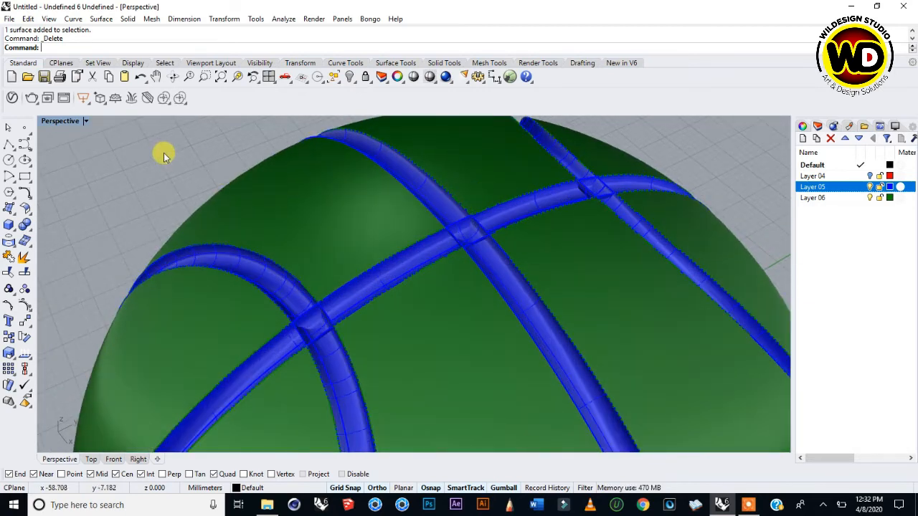
Start a trim using the middle crosswise seam pipe and the near arched seam pipe as cutting objects.
click(9, 274)
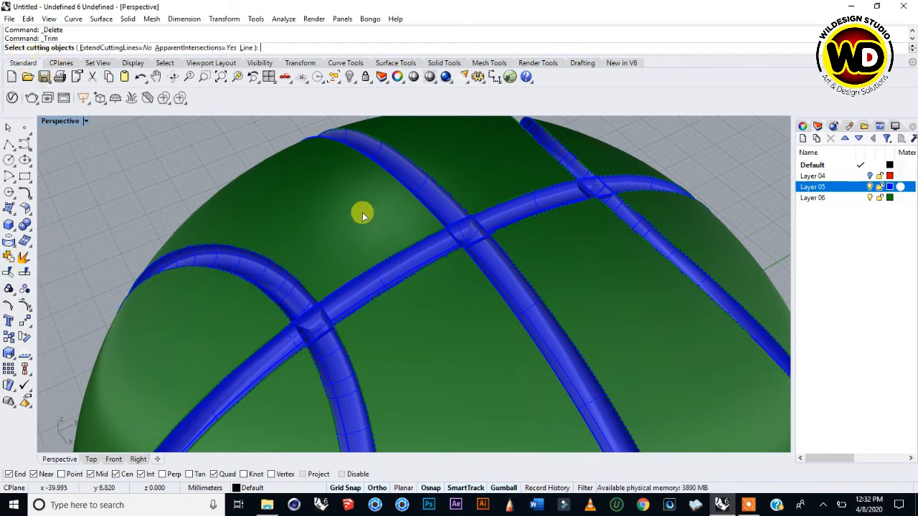
scroll(440, 228, up, 2)
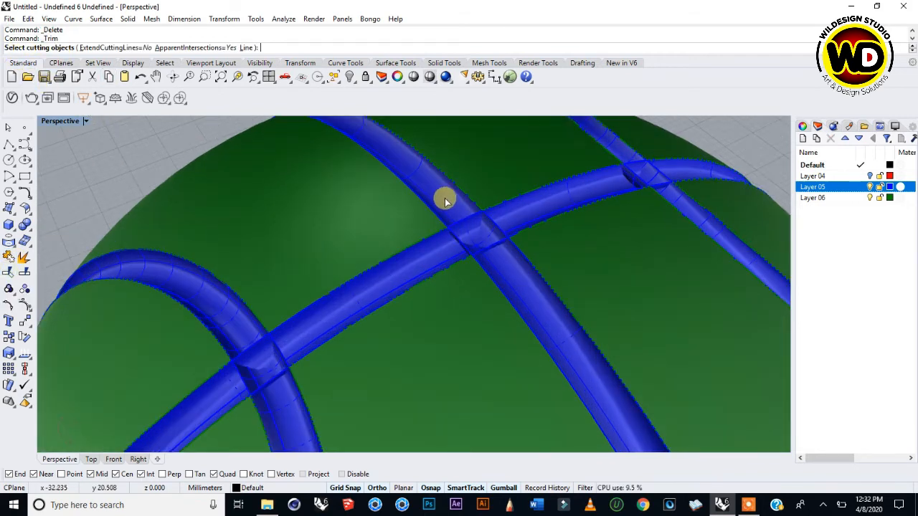
right_drag(444, 198, 410, 215)
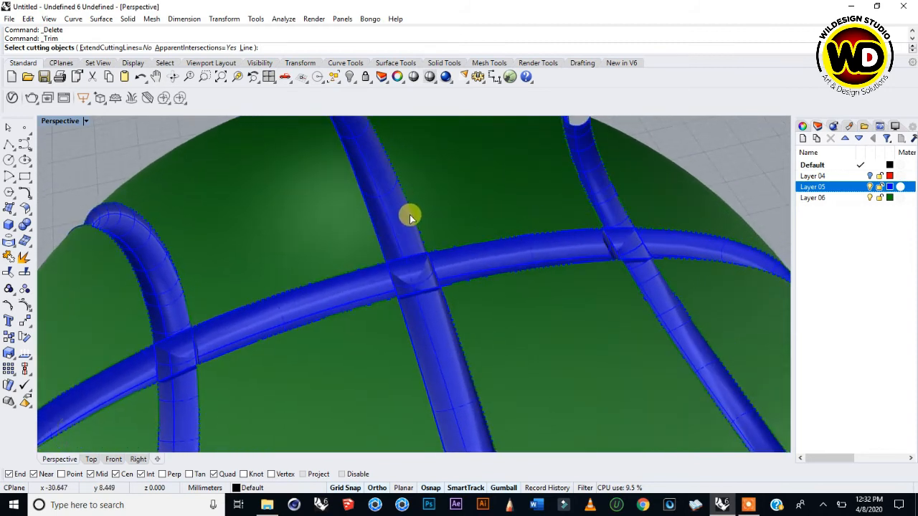
click(410, 215)
click(448, 256)
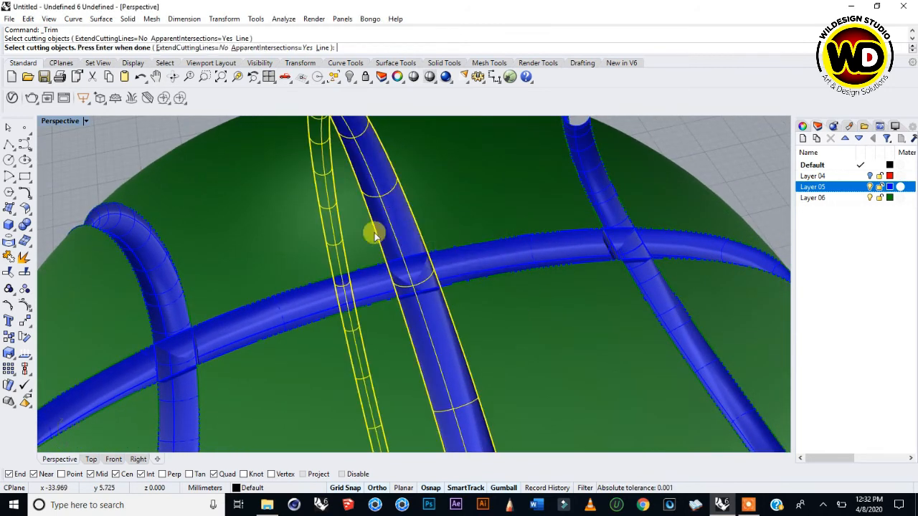
click(162, 275)
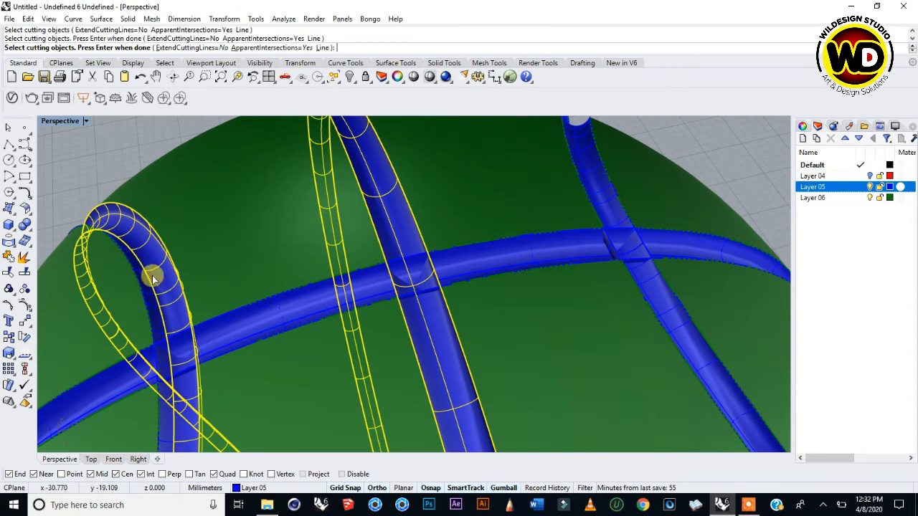
Add the far arched seam pipe to the cutting objects and accept the three crosswise seams as cutters.
scroll(174, 266, down, 3)
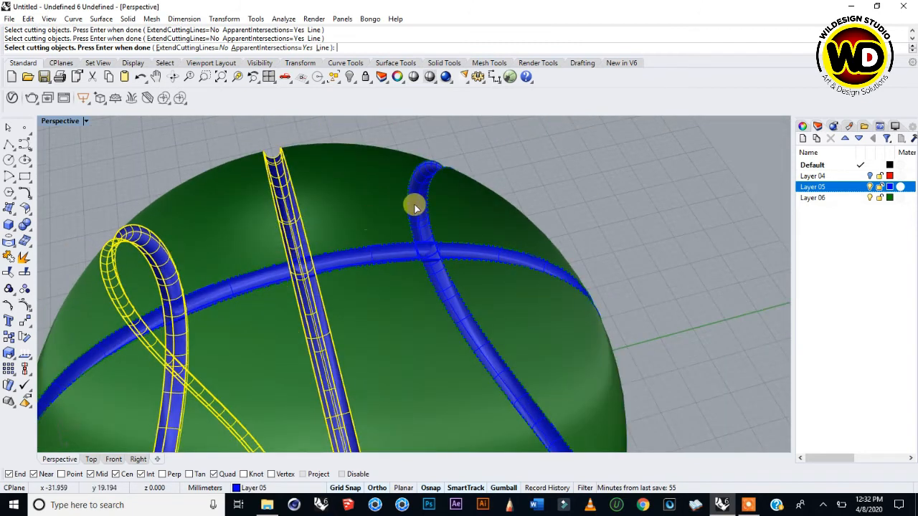
scroll(414, 208, up, 3)
click(423, 244)
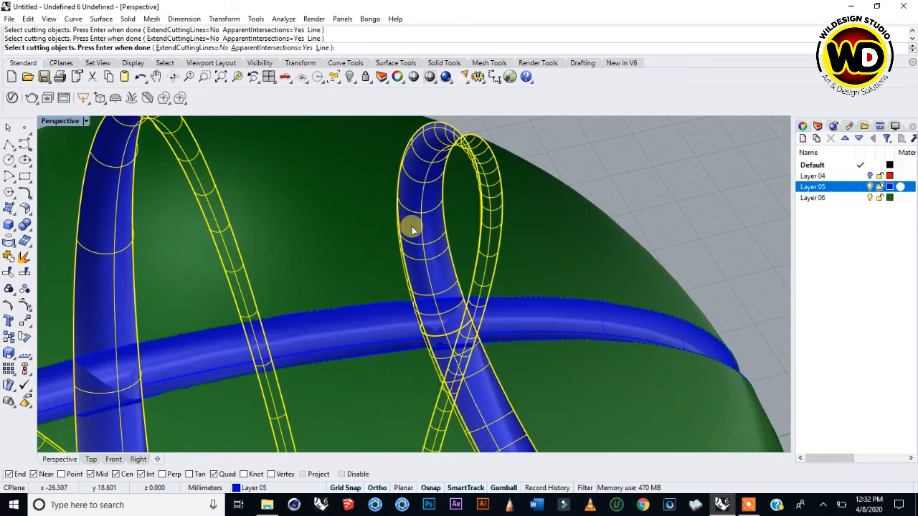
scroll(413, 229, down, 5)
right_drag(395, 387, 366, 231)
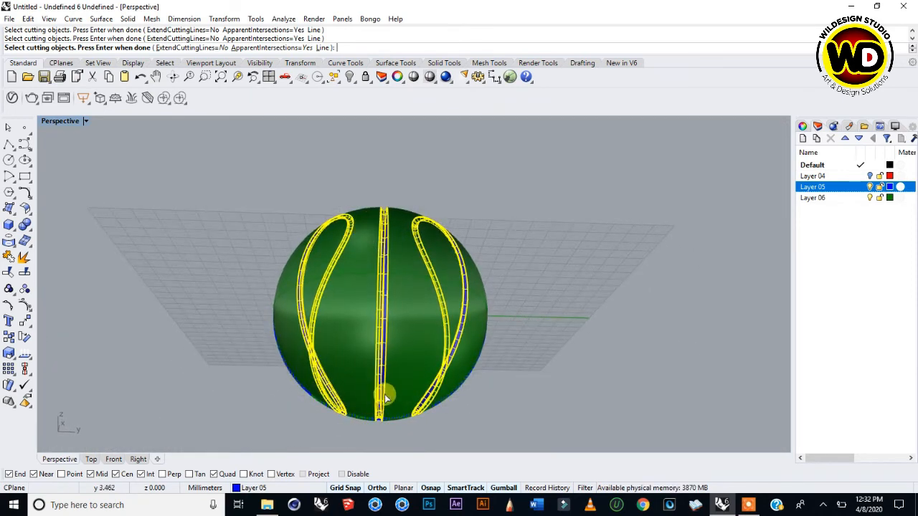
right_drag(385, 398, 400, 243)
scroll(366, 203, up, 5)
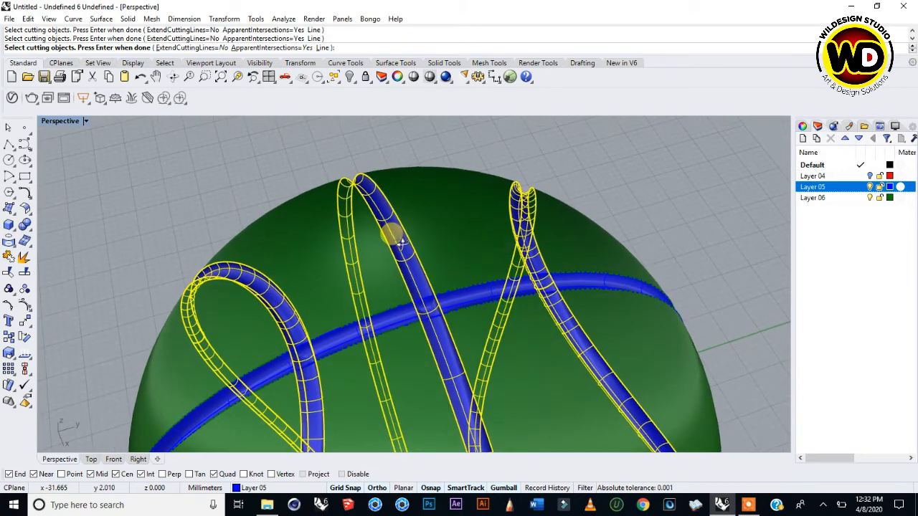
scroll(416, 237, down, 2)
scroll(420, 262, up, 5)
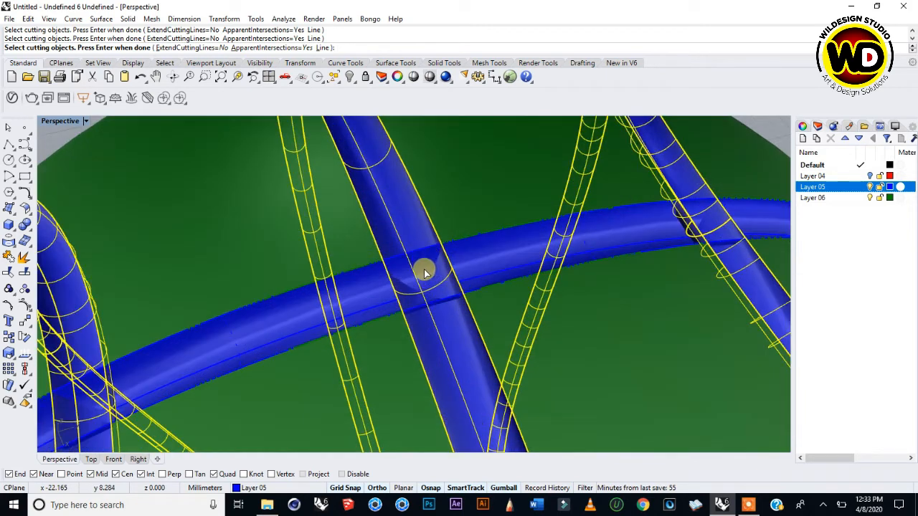
scroll(431, 215, down, 3)
right_click(426, 203)
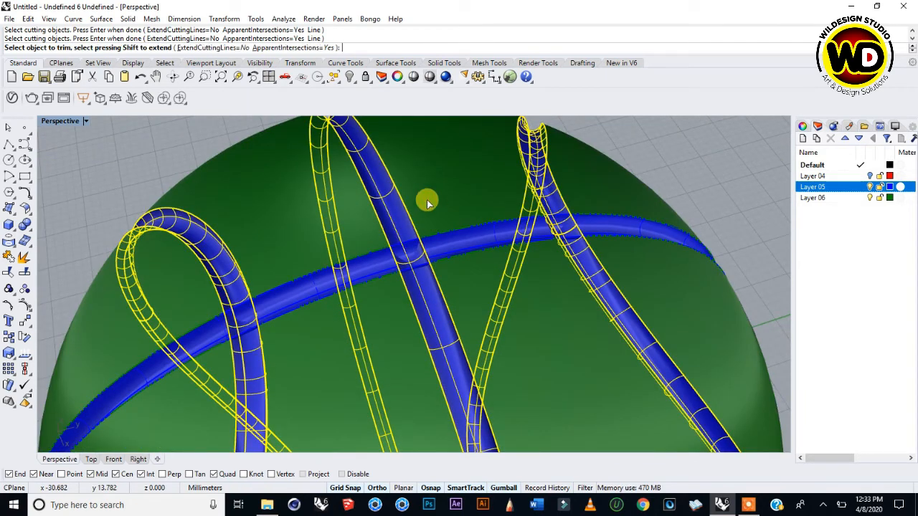
Trim away the lengthwise pipe's overlapping surfaces inside its crossing with the middle seam.
scroll(405, 252, up, 4)
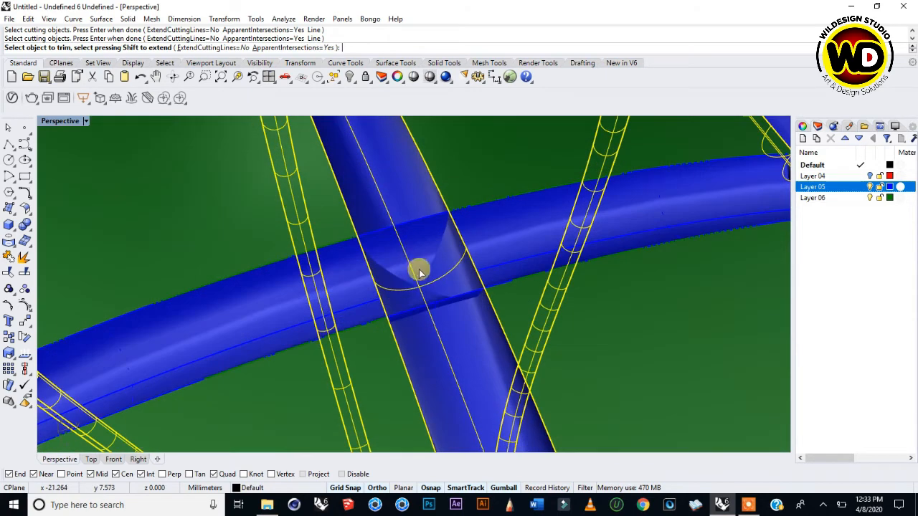
scroll(420, 267, down, 4)
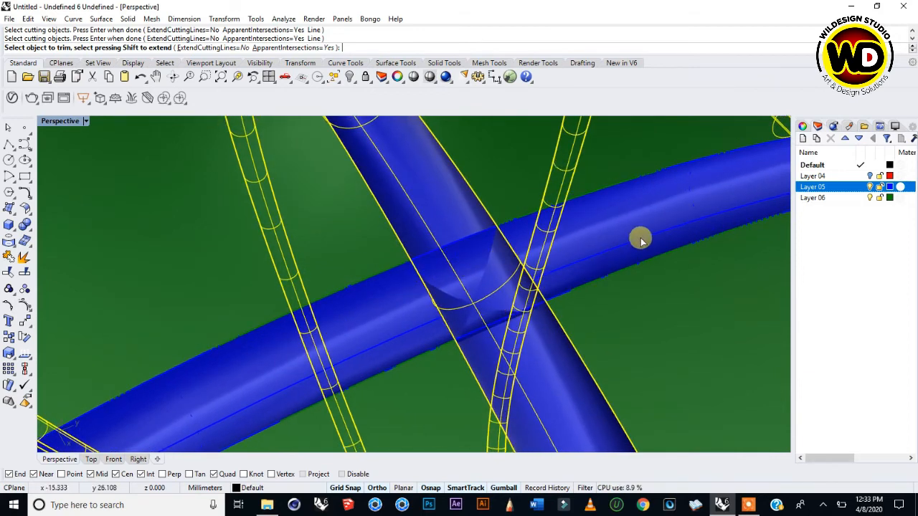
click(466, 252)
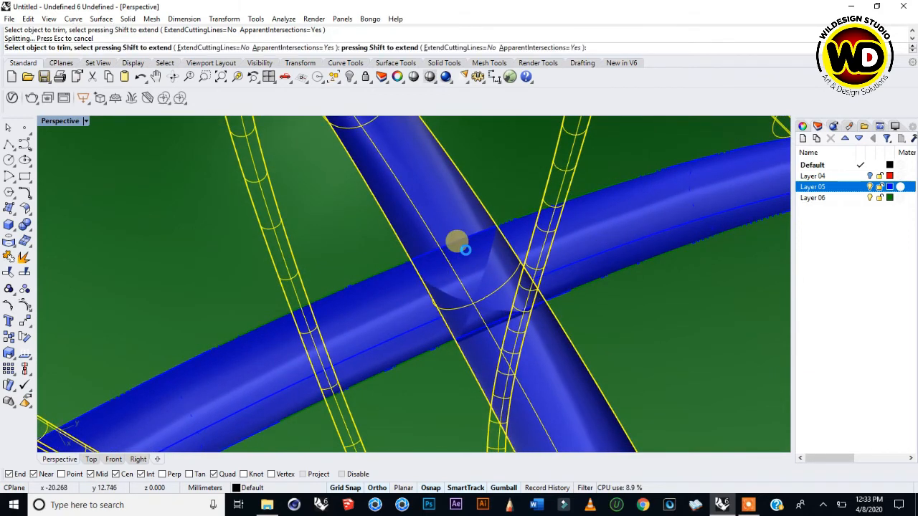
scroll(452, 232, down, 2)
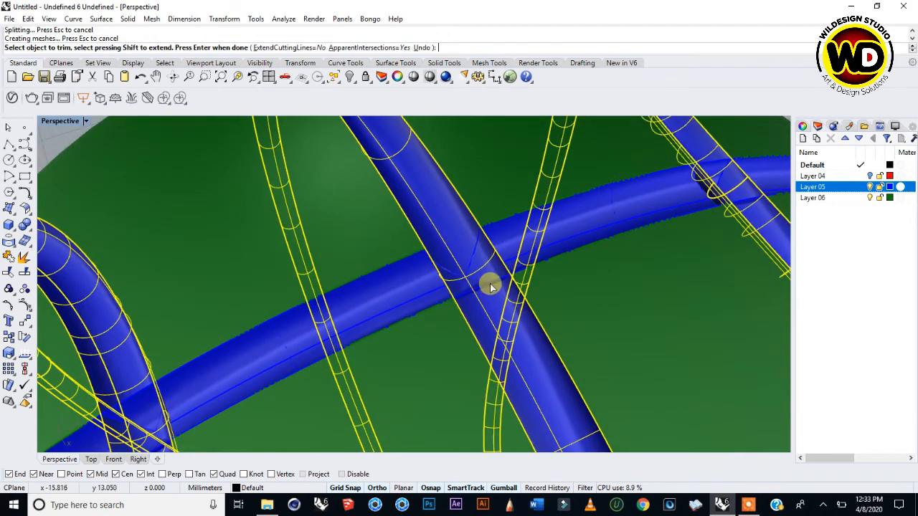
click(490, 286)
Trim the lengthwise pipe's overlap out of its crossing with the far arched seam.
scroll(445, 254, down, 5)
scroll(557, 229, down, 2)
scroll(566, 222, up, 8)
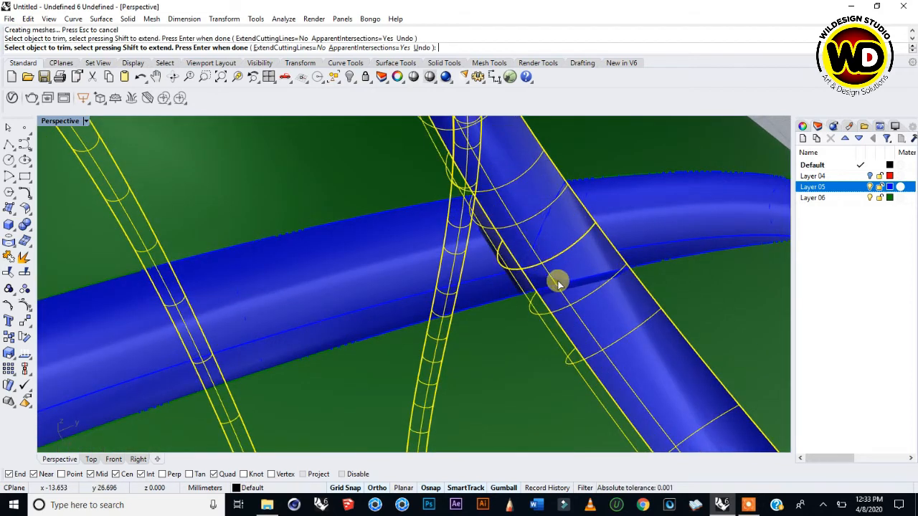
right_drag(552, 227, 527, 233)
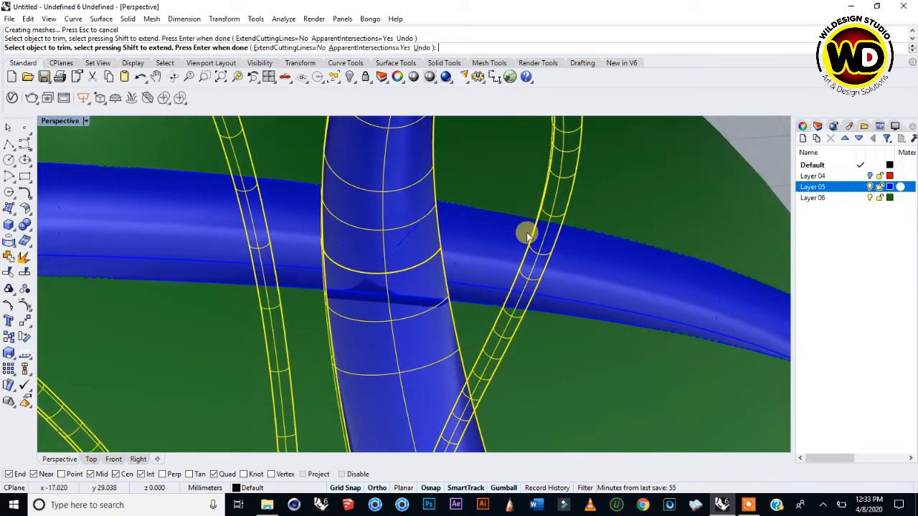
click(369, 294)
Trim both overlapping pieces of the lengthwise pipe out of the near arched seam crossing.
scroll(401, 262, down, 5)
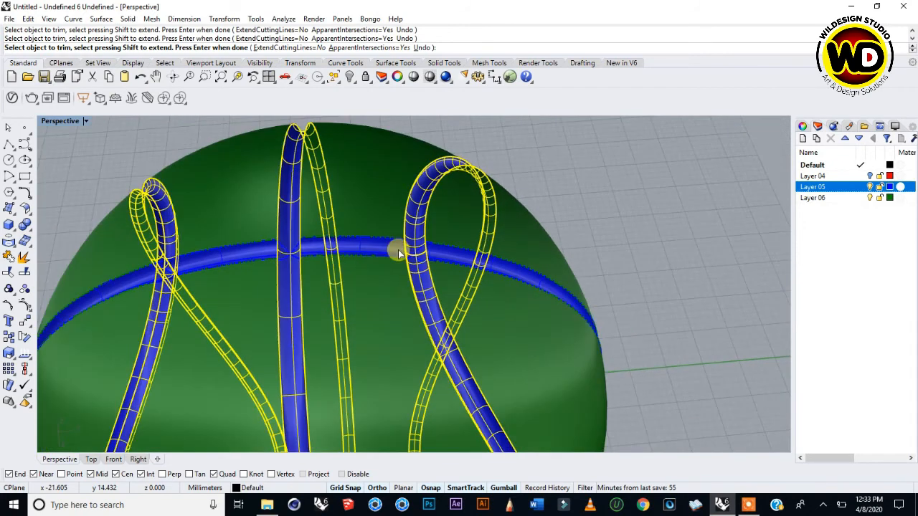
scroll(158, 265, up, 6)
right_drag(157, 265, 182, 258)
click(280, 227)
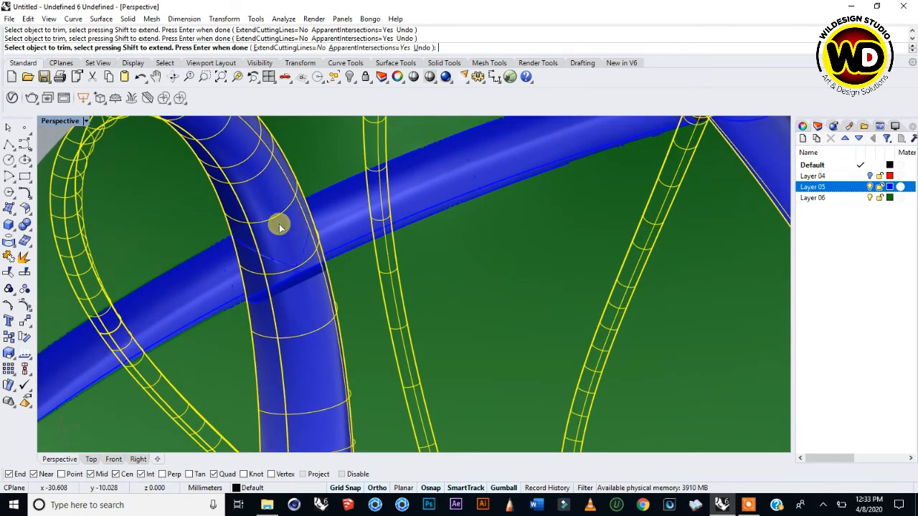
click(293, 282)
On the ball's opposite side, trim the lengthwise pipe's overlaps out of the middle seam crossing and the adjacent arched seam crossing.
scroll(317, 248, down, 6)
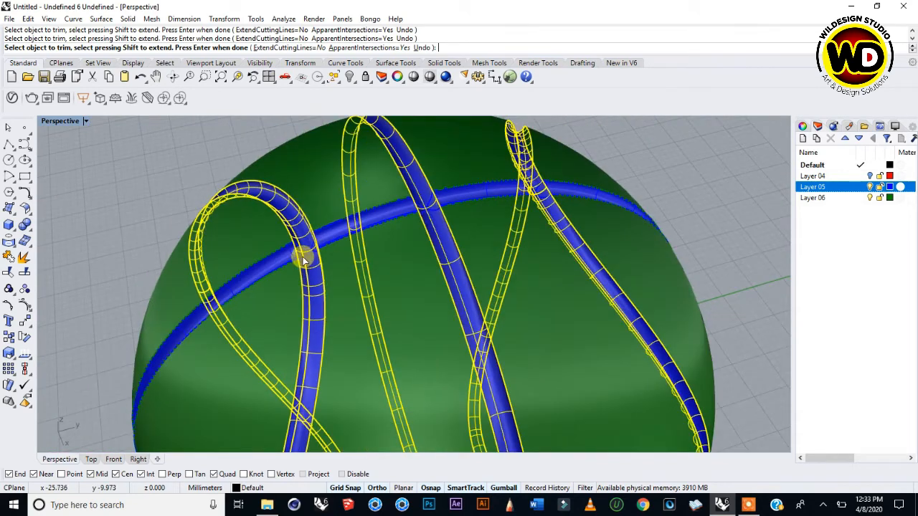
right_drag(303, 257, 307, 204)
scroll(308, 203, down, 6)
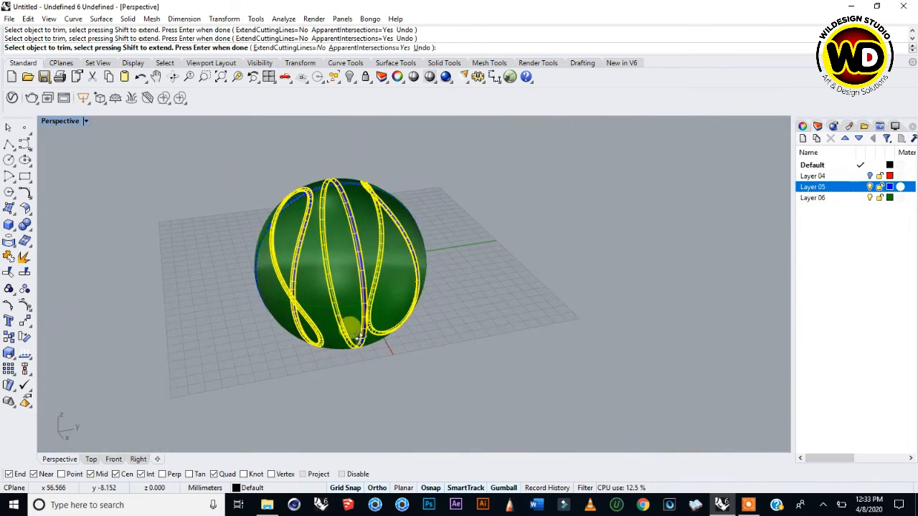
right_drag(351, 331, 358, 265)
scroll(334, 357, up, 10)
right_drag(334, 375, 385, 295)
scroll(360, 327, up, 5)
scroll(360, 328, up, 2)
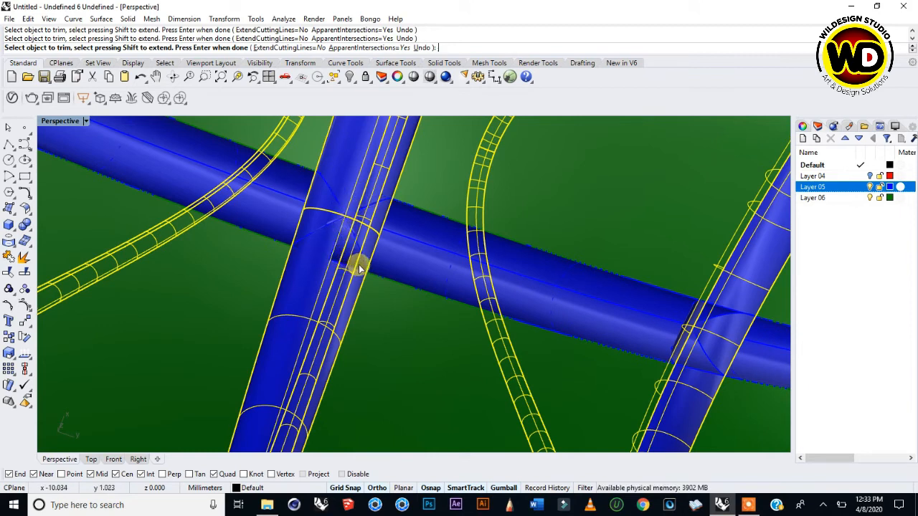
right_drag(359, 267, 588, 294)
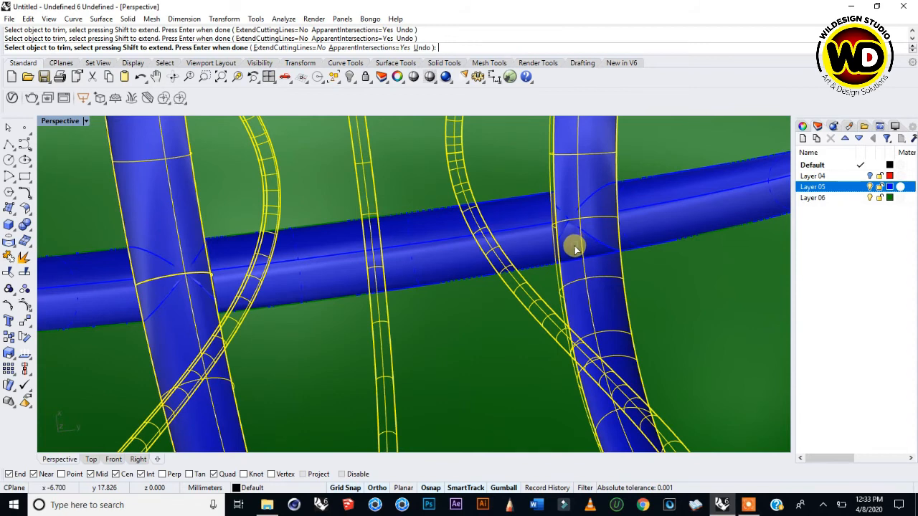
Trim the lengthwise pipe's overlap out of the remaining arched seam crossing on that side and finish the trim.
scroll(611, 224, down, 5)
scroll(323, 246, up, 6)
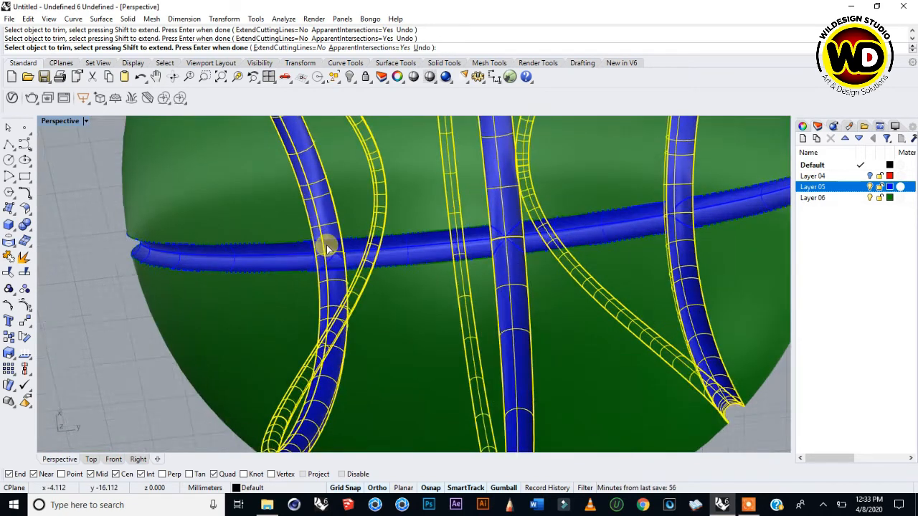
right_drag(358, 264, 369, 238)
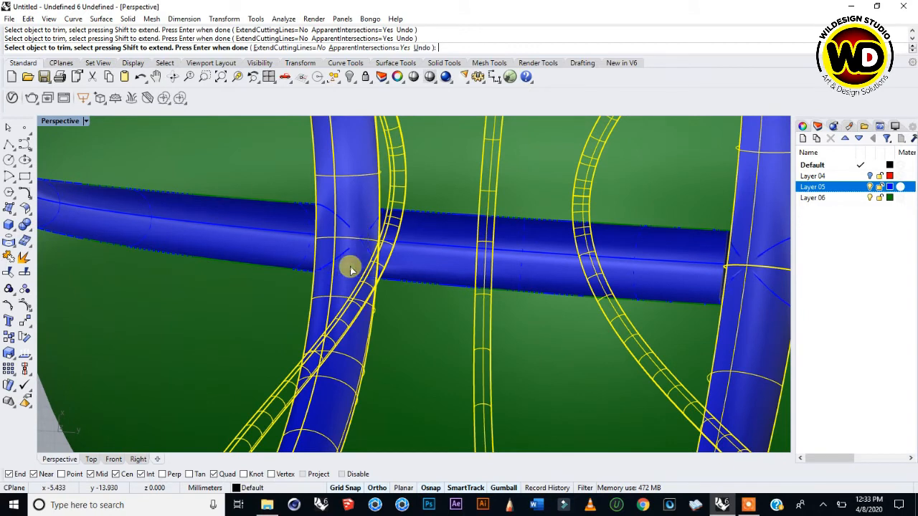
scroll(349, 244, down, 2)
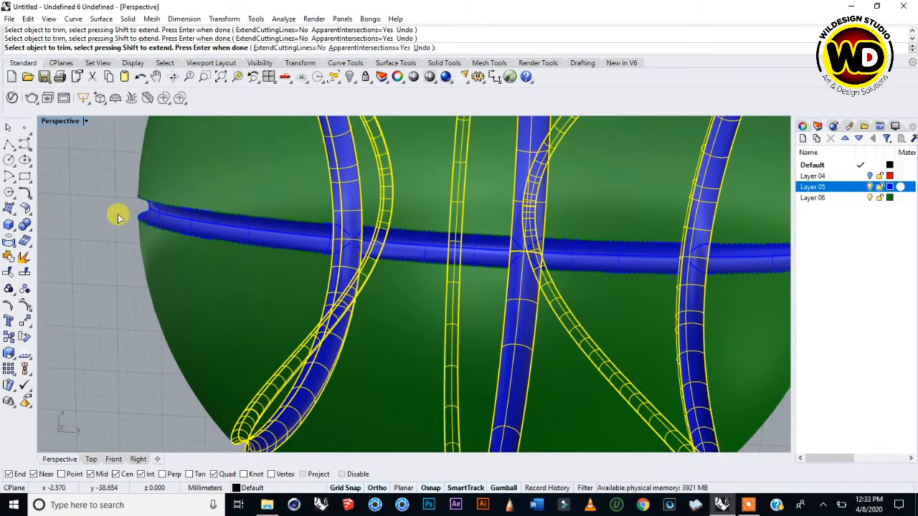
key(Return)
Start another trim with both halves of the lengthwise seam pipe on one side of the middle seam as cutting objects.
scroll(342, 236, up, 3)
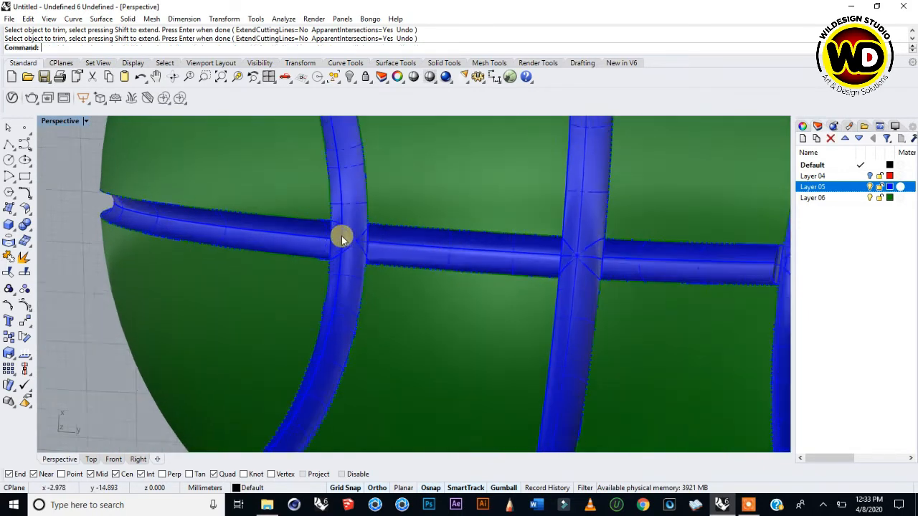
scroll(341, 236, down, 1)
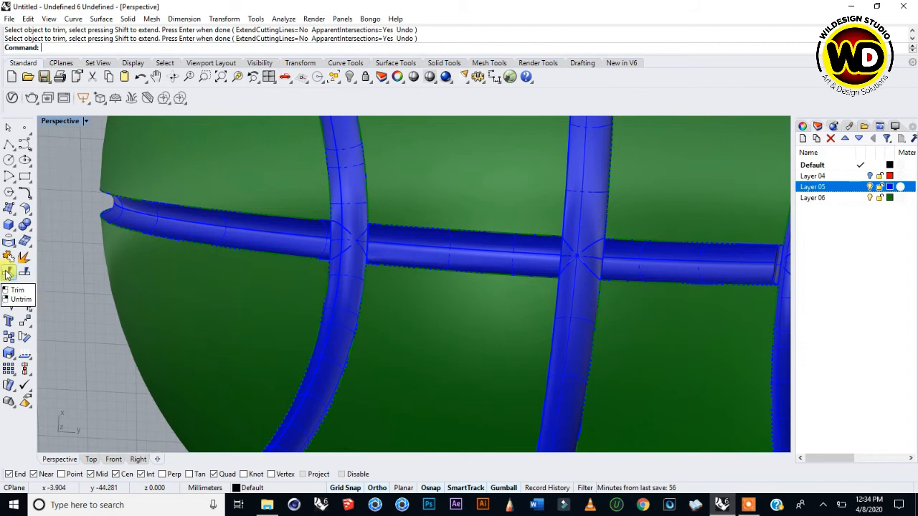
scroll(347, 244, up, 2)
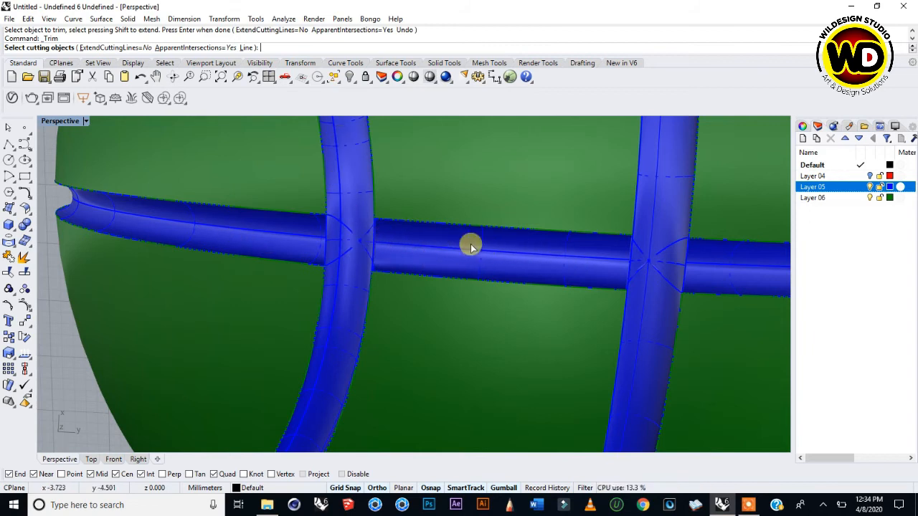
click(421, 248)
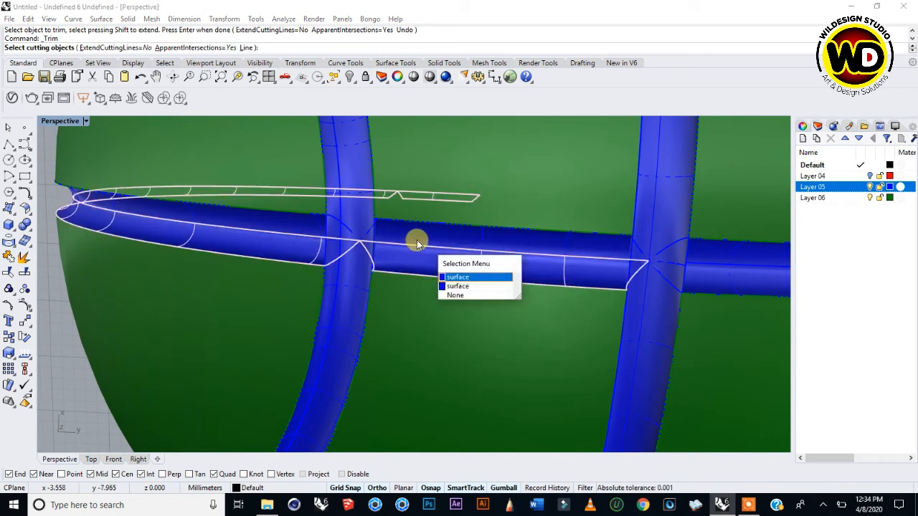
click(461, 286)
click(449, 237)
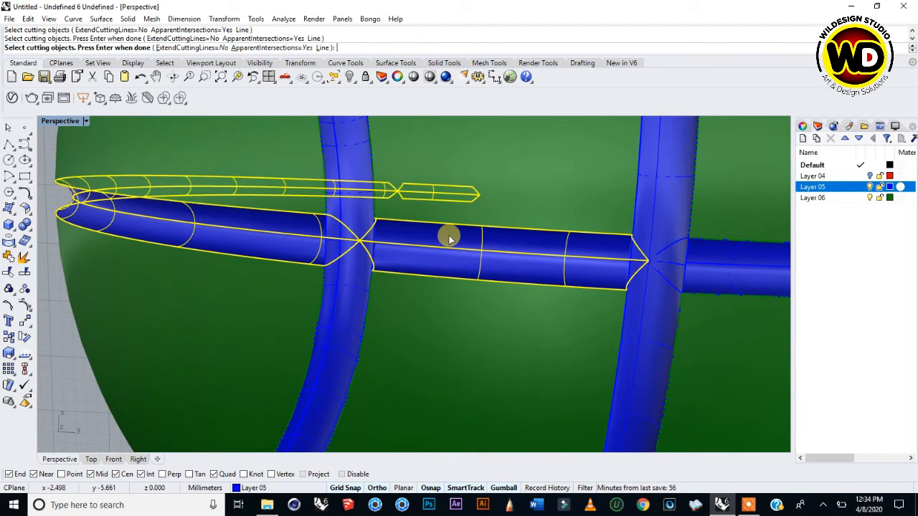
Add the lengthwise pipe's surfaces beyond the middle seam to the cutting objects and accept the selection.
click(706, 252)
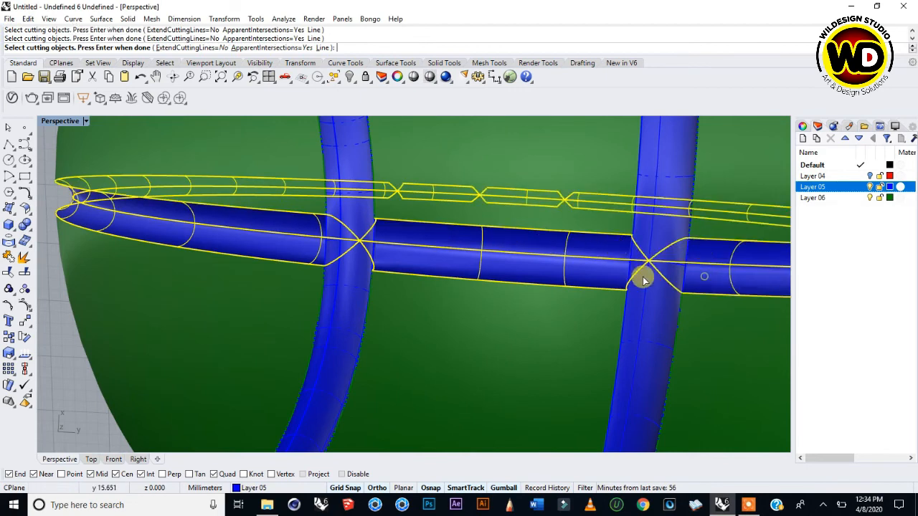
scroll(430, 242, down, 5)
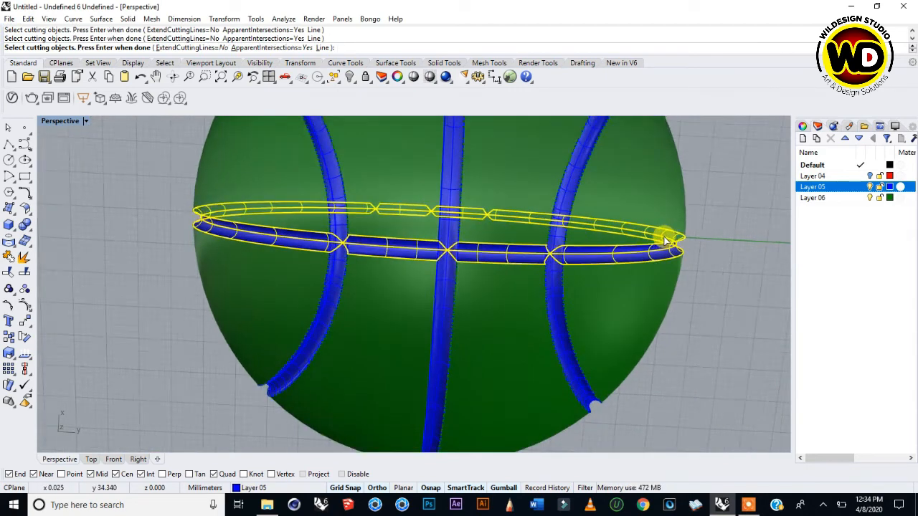
scroll(666, 241, up, 3)
scroll(659, 243, down, 3)
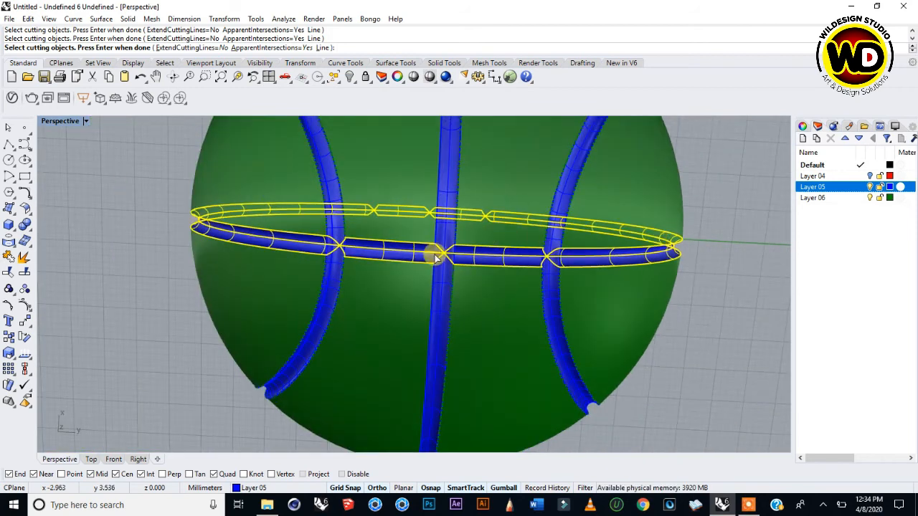
scroll(331, 247, up, 4)
scroll(332, 247, down, 2)
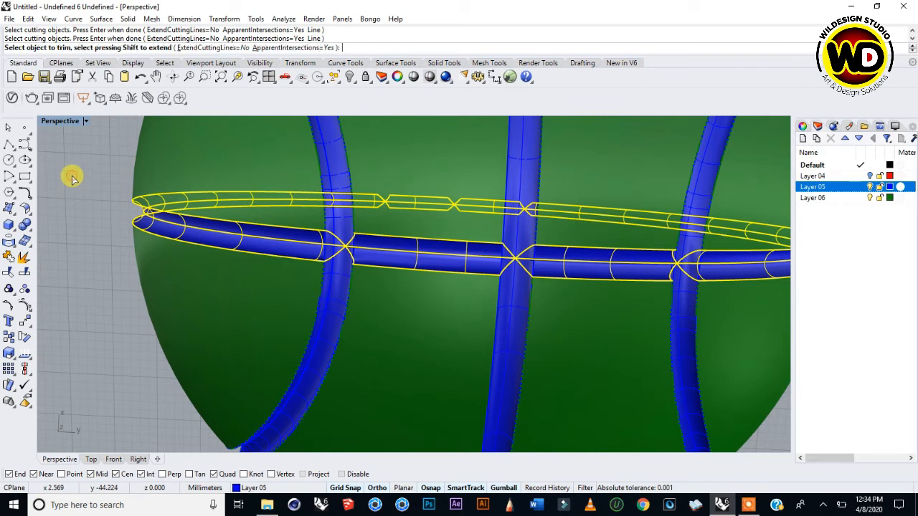
Trim the arched seam pipe's overlapping pieces out of its first crossing with the lengthwise seam pipe.
scroll(314, 249, up, 3)
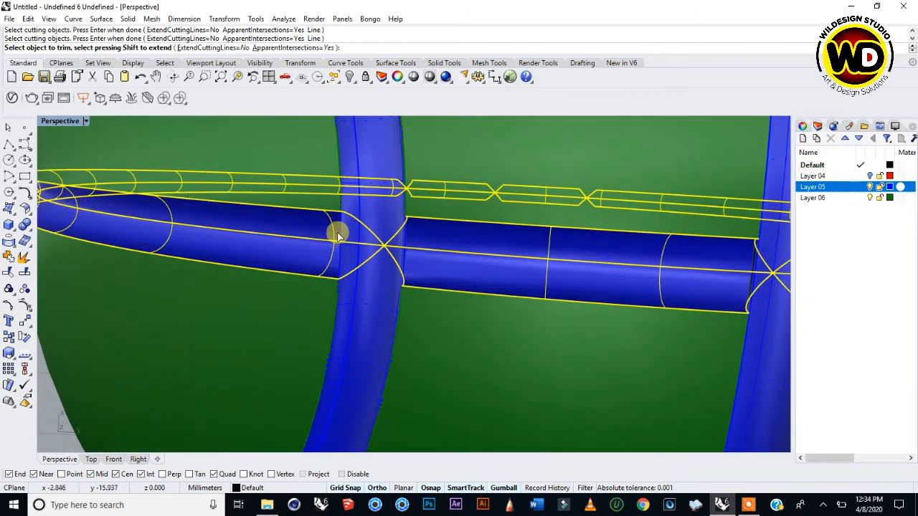
click(344, 235)
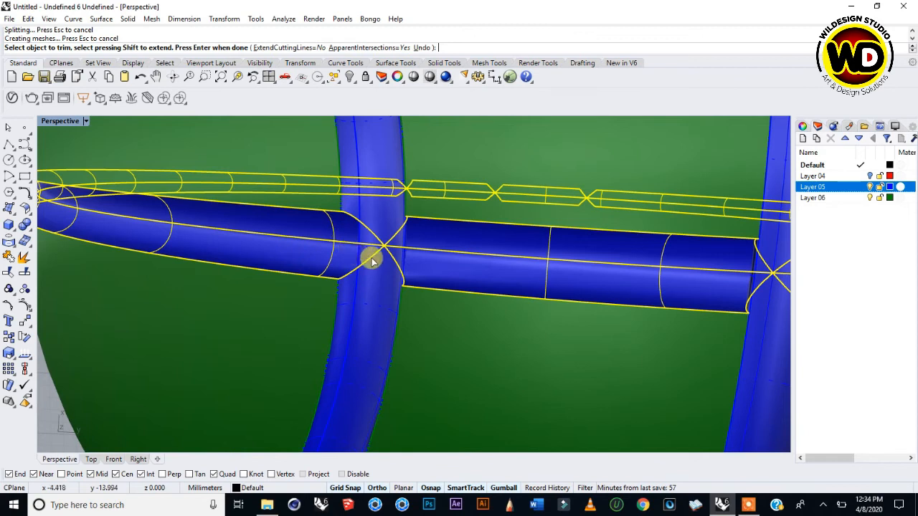
right_drag(406, 251, 345, 272)
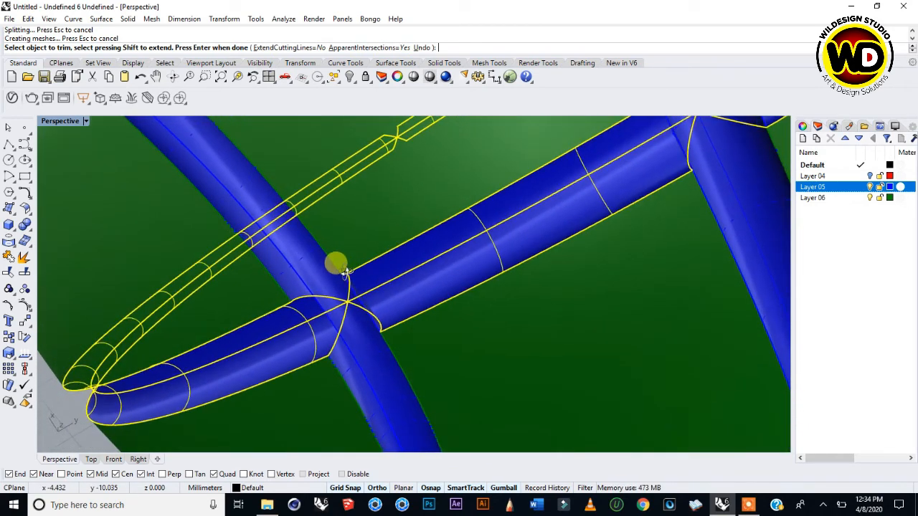
click(364, 304)
right_drag(361, 302, 351, 281)
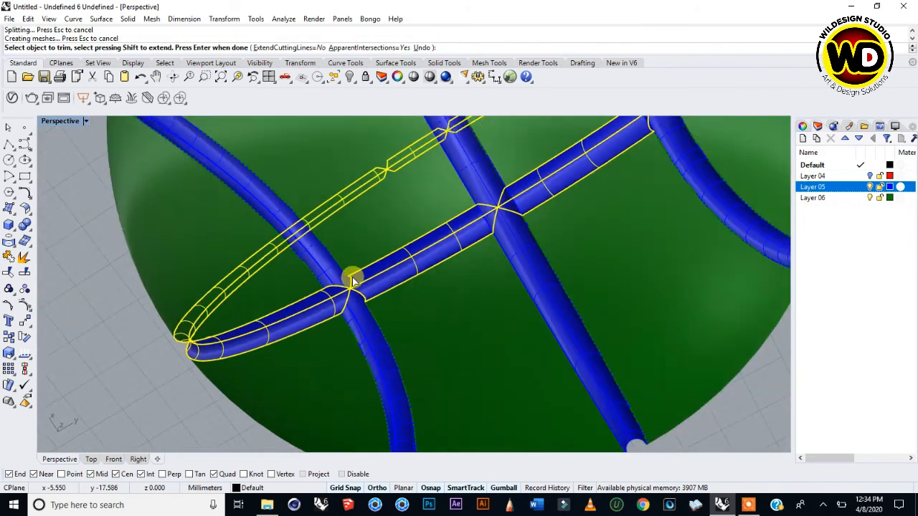
Trim the middle seam pipe's overlapping surfaces out of its crossing with the lengthwise seam pipe.
scroll(492, 200, up, 3)
right_drag(497, 219, 528, 192)
scroll(547, 223, down, 5)
right_drag(547, 223, 266, 180)
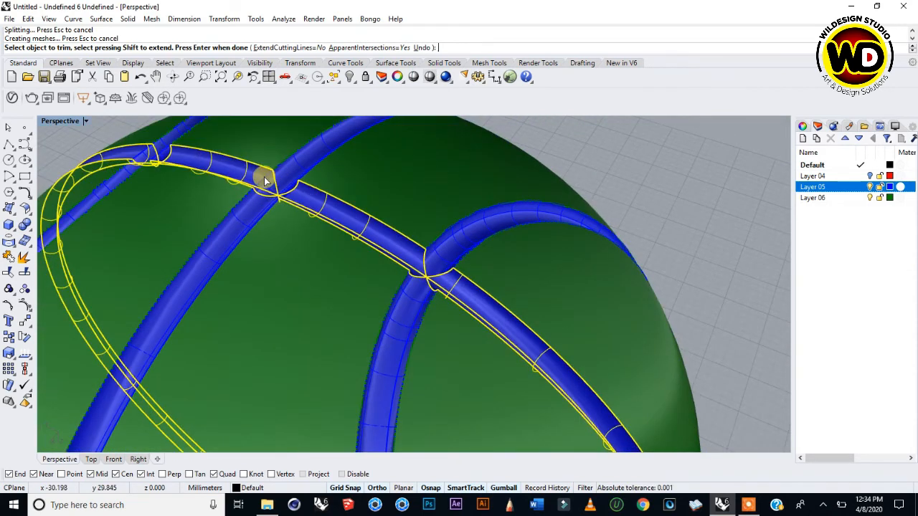
scroll(257, 174, up, 4)
scroll(256, 175, up, 2)
click(280, 195)
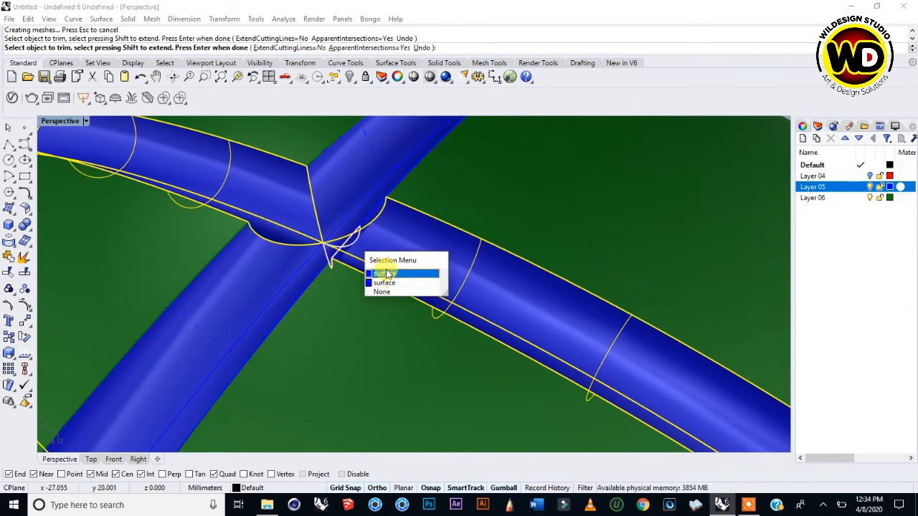
click(387, 274)
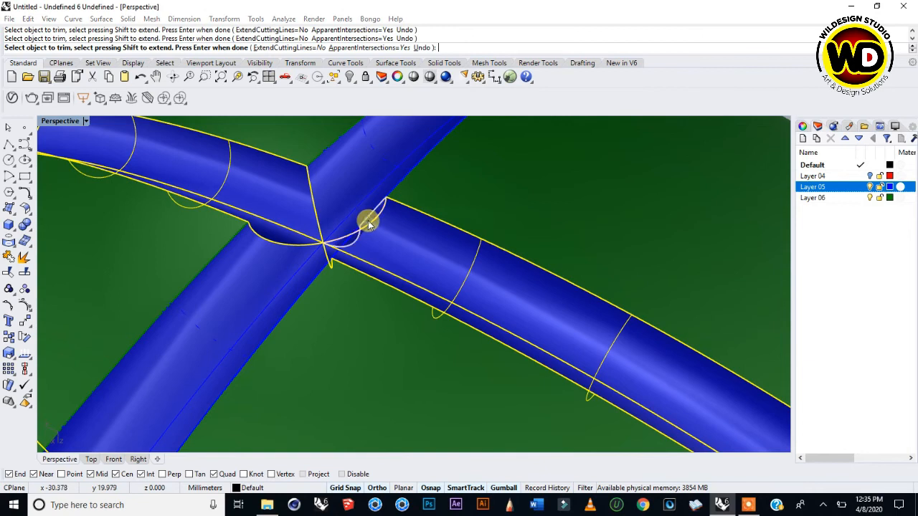
click(368, 224)
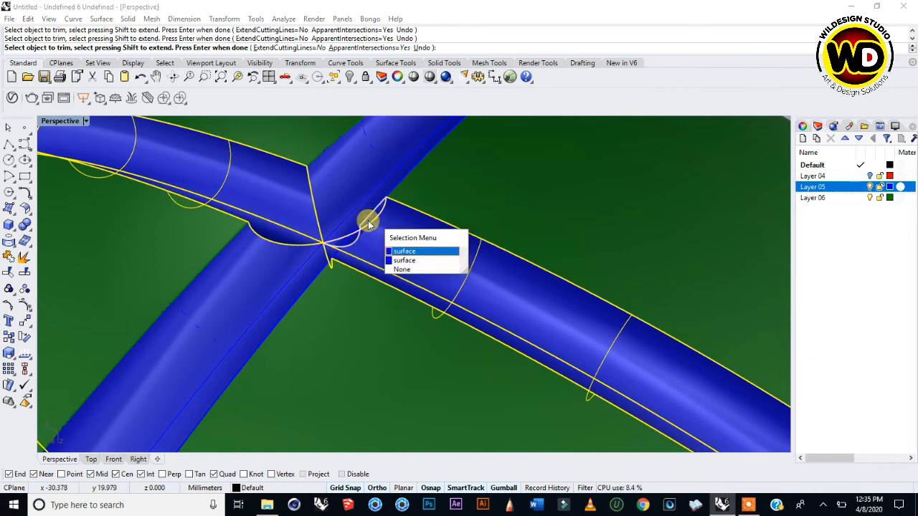
click(404, 252)
right_drag(369, 222, 376, 198)
scroll(377, 198, down, 8)
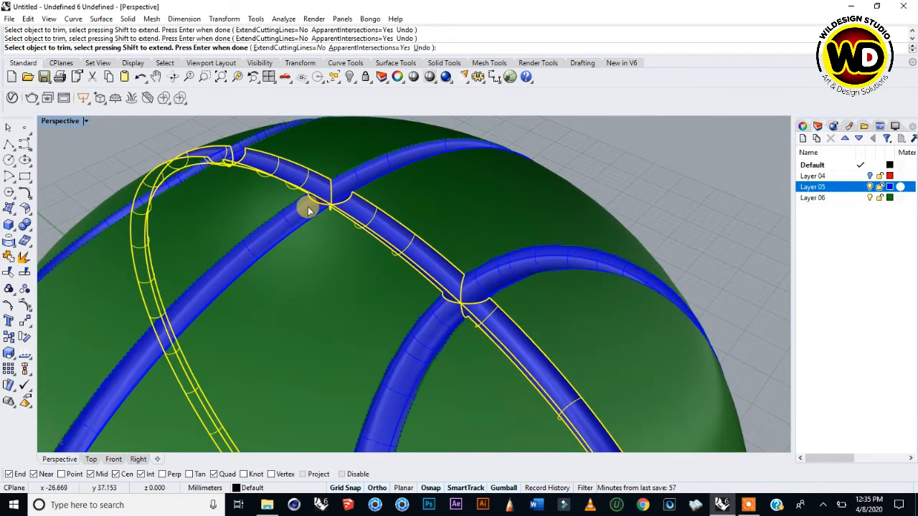
Trim the other arched seam pipe's overlap out of its crossing with the lengthwise seam pipe.
right_drag(308, 210, 466, 226)
right_drag(388, 179, 427, 156)
scroll(330, 161, down, 3)
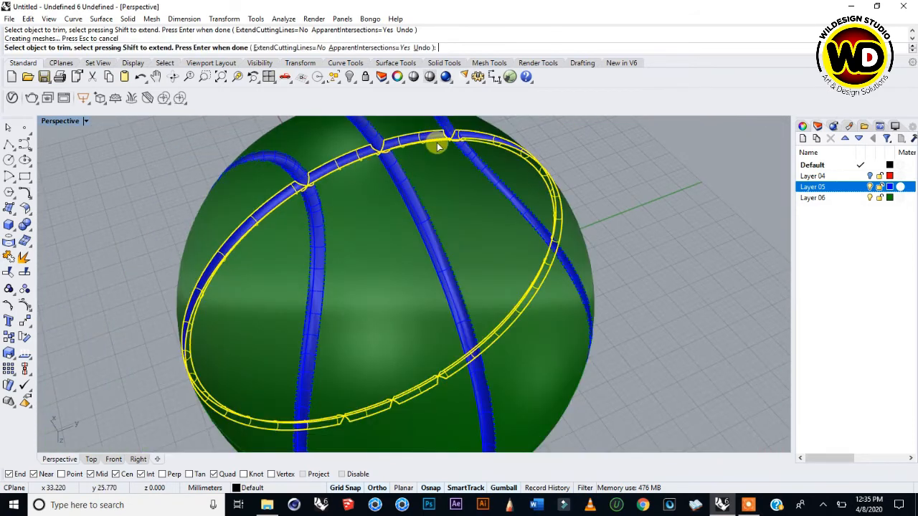
scroll(436, 143, up, 5)
scroll(448, 141, up, 3)
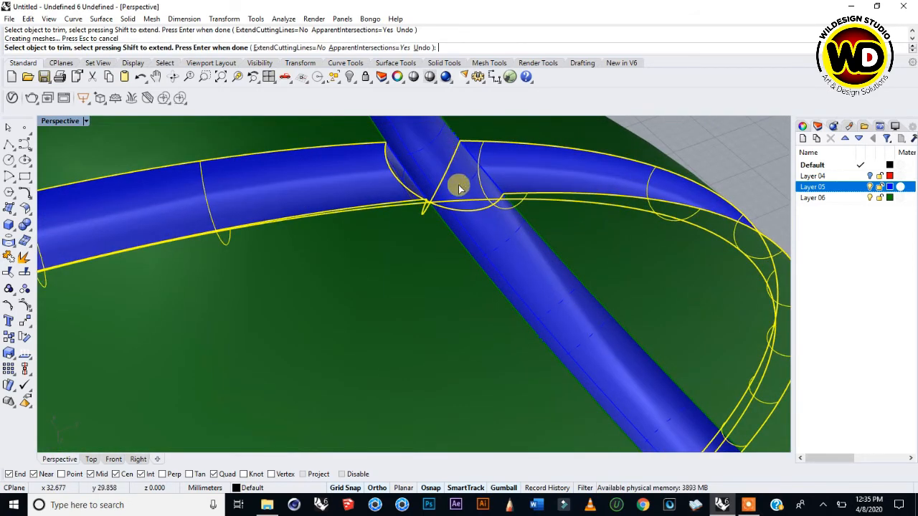
right_drag(516, 184, 362, 194)
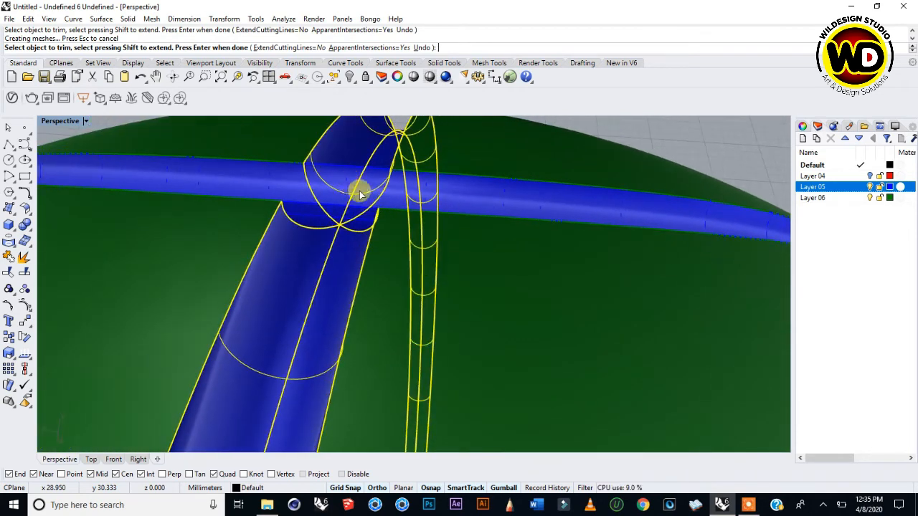
click(337, 210)
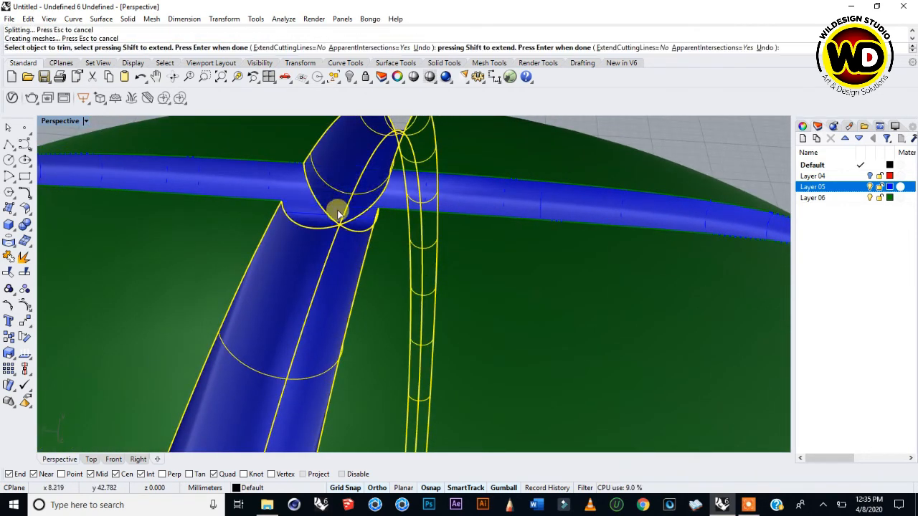
right_drag(361, 183, 372, 228)
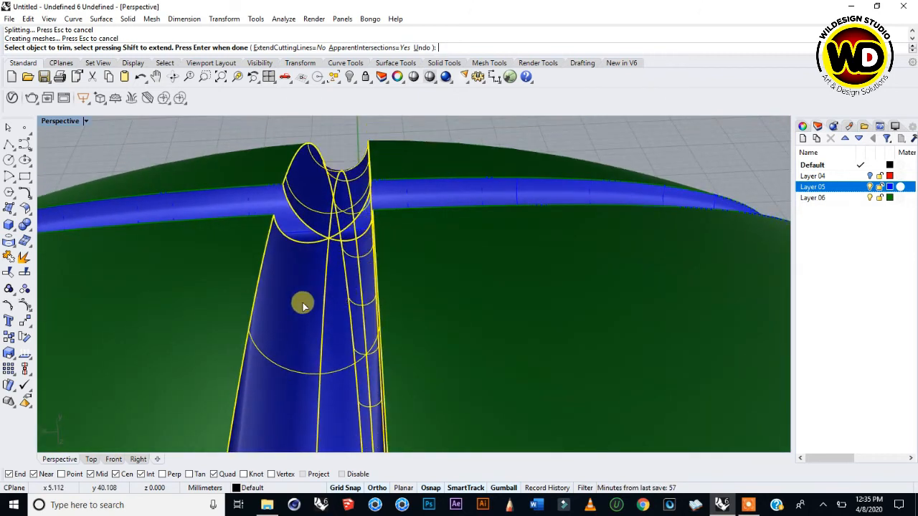
Inspect the lengthwise seam's crossings around the ball for pipe overlaps left to trim.
right_drag(302, 304, 459, 334)
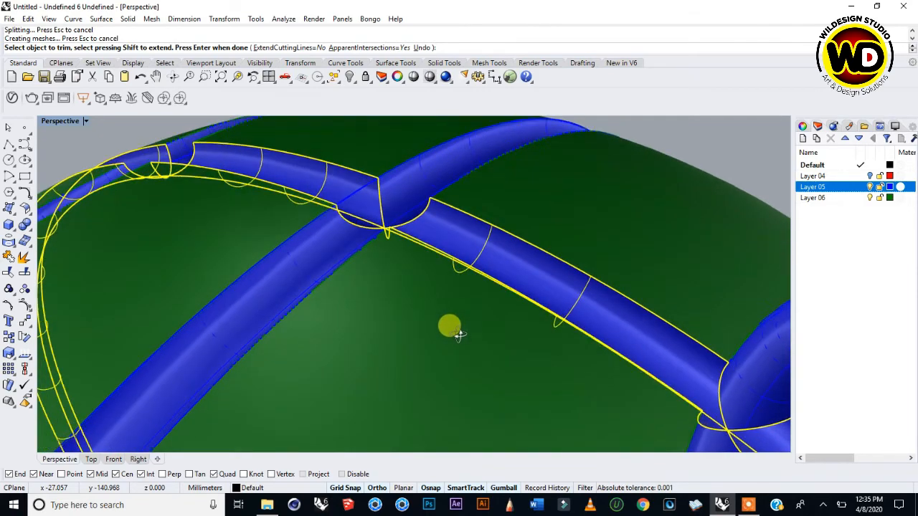
scroll(453, 330, down, 5)
scroll(326, 272, up, 5)
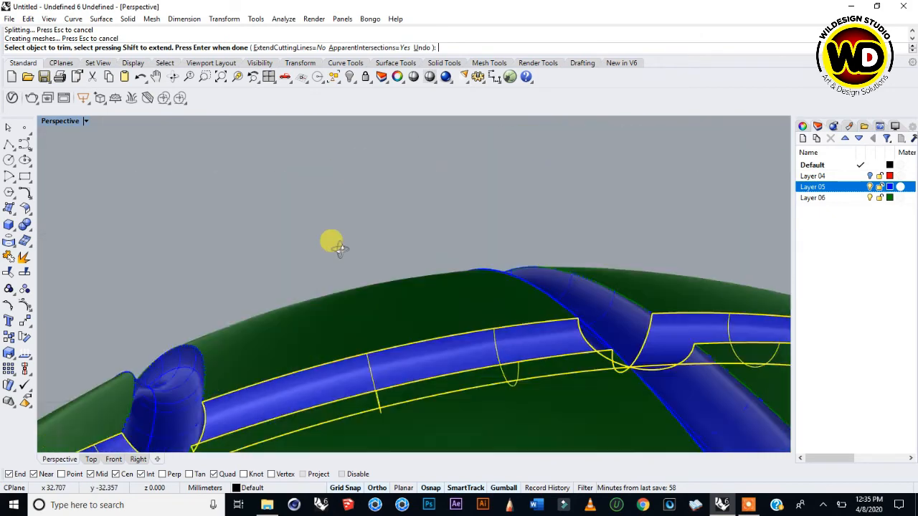
right_drag(337, 247, 391, 307)
right_drag(244, 310, 414, 24)
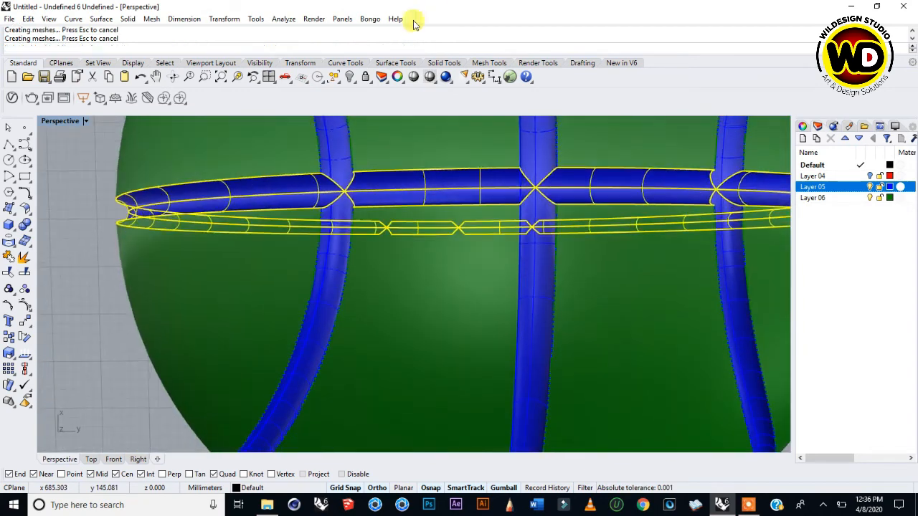
right_drag(324, 179, 419, 402)
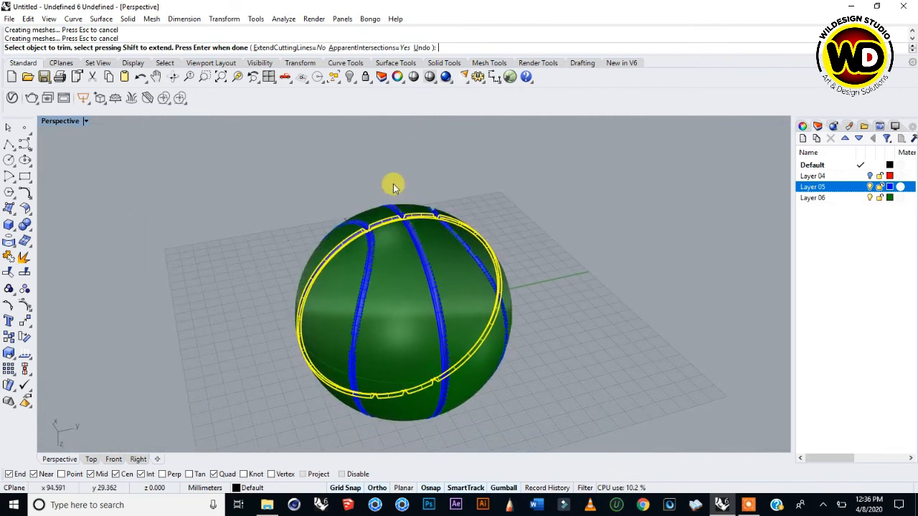
scroll(402, 236, up, 10)
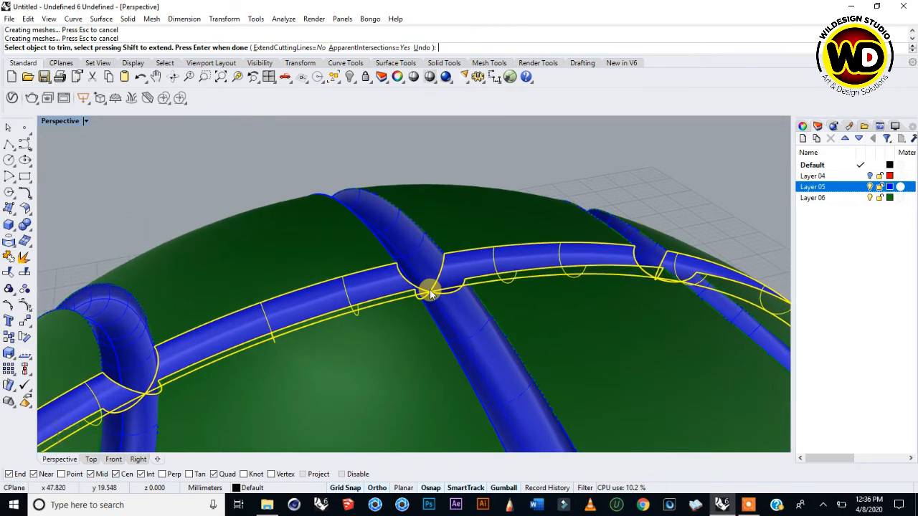
right_drag(436, 286, 478, 285)
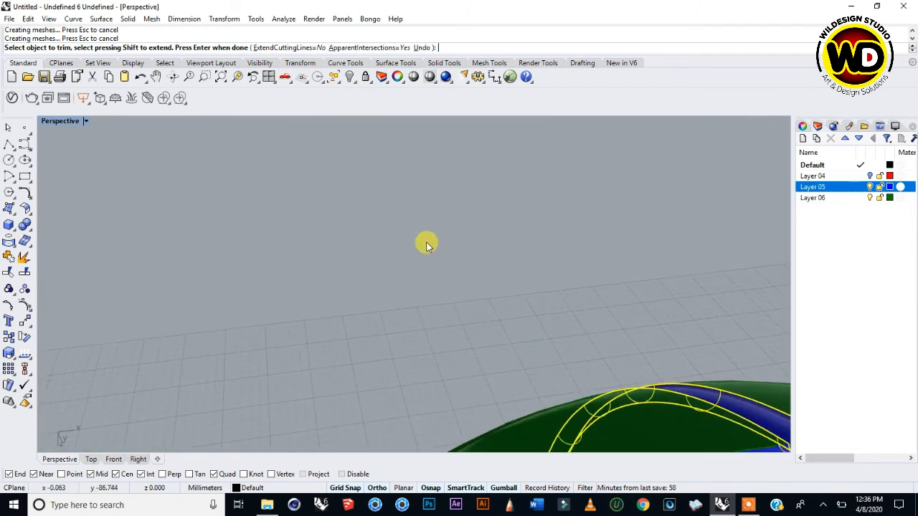
right_drag(426, 246, 331, 285)
scroll(115, 217, up, 8)
scroll(114, 216, down, 3)
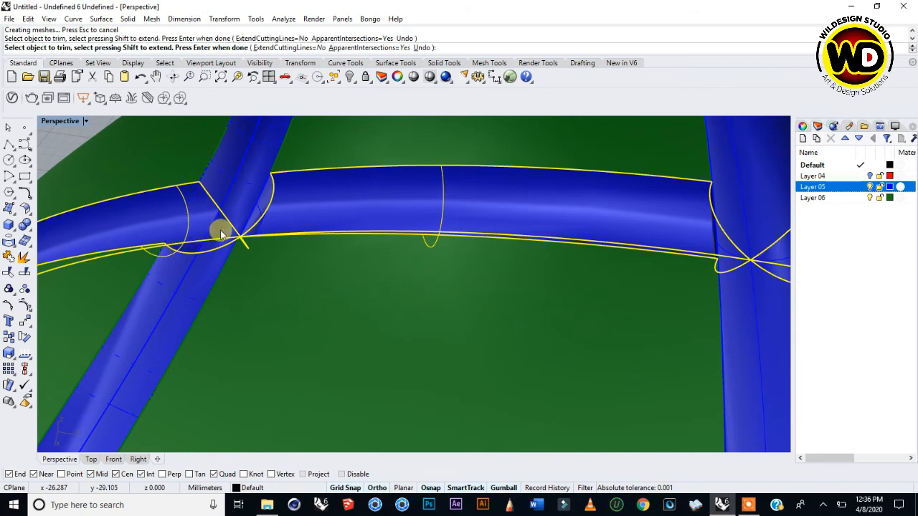
Recheck the middle and both arched seam crossings close up from several angles for leftover surfaces inside the grooves.
right_drag(239, 235, 262, 231)
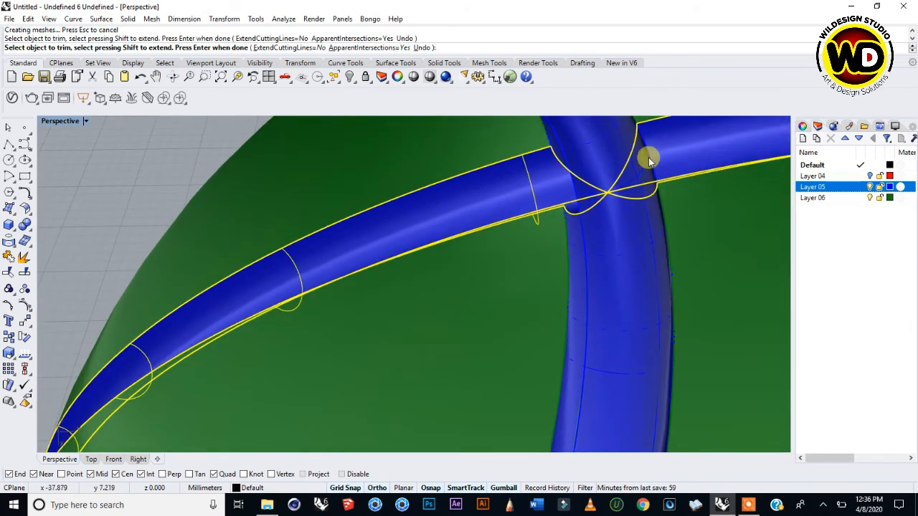
scroll(629, 190, down, 5)
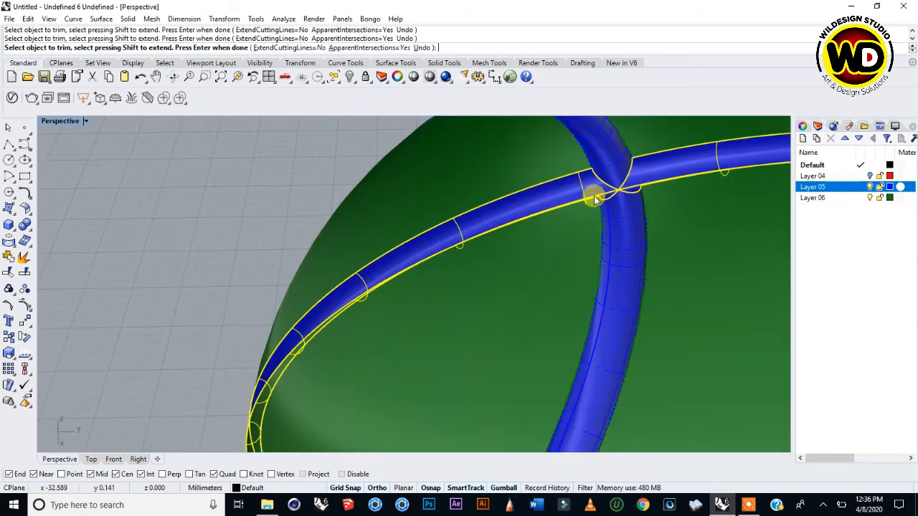
right_drag(594, 197, 612, 213)
scroll(653, 240, down, 3)
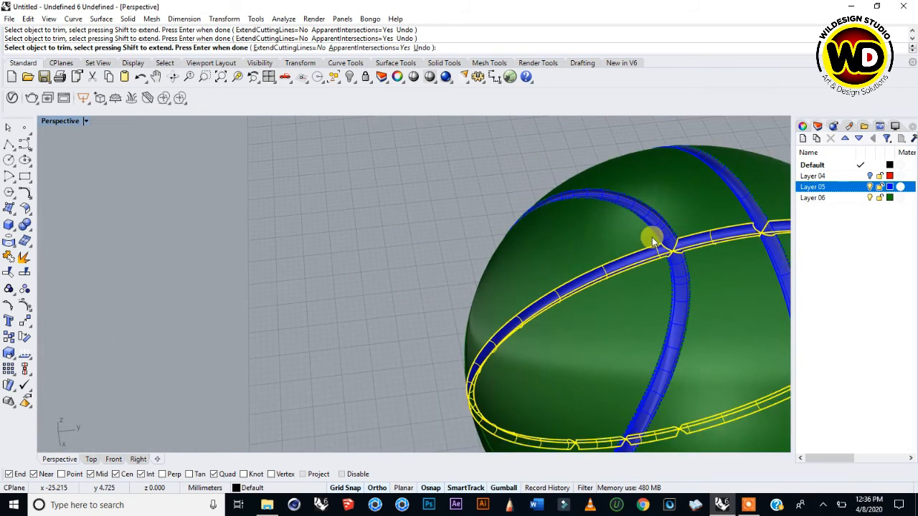
right_drag(707, 255, 631, 225)
scroll(590, 251, up, 8)
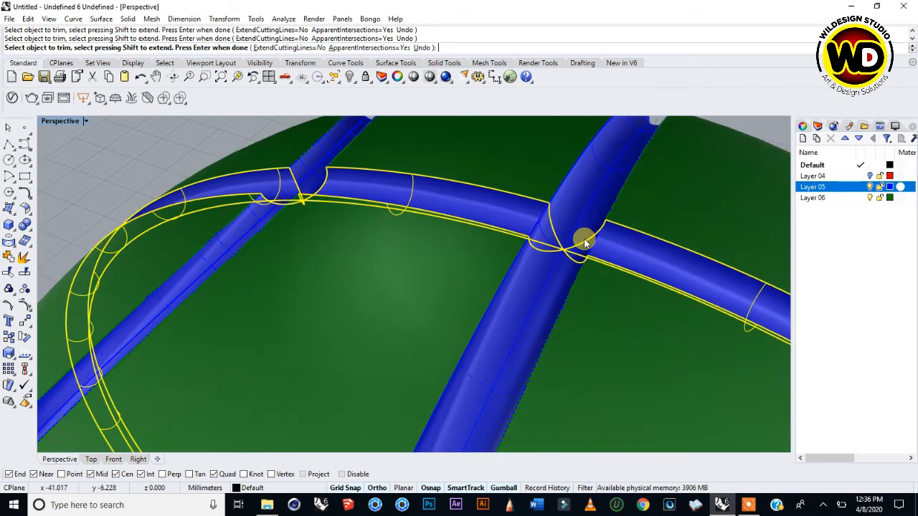
scroll(400, 180, down, 6)
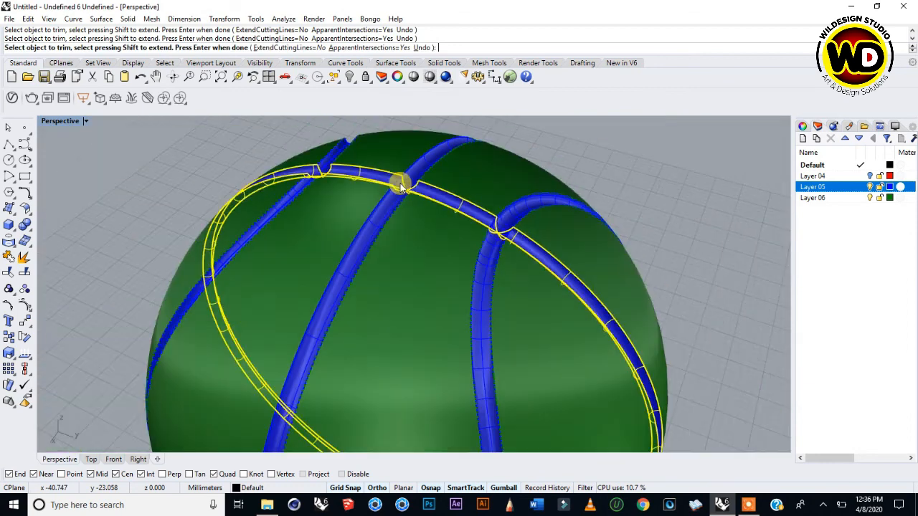
scroll(399, 148, up, 8)
scroll(459, 222, down, 4)
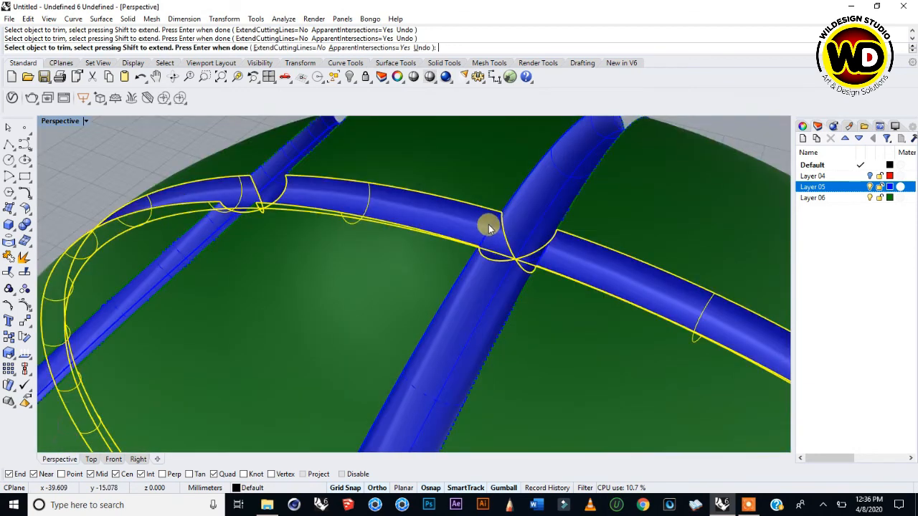
scroll(545, 258, down, 4)
right_drag(559, 258, 471, 287)
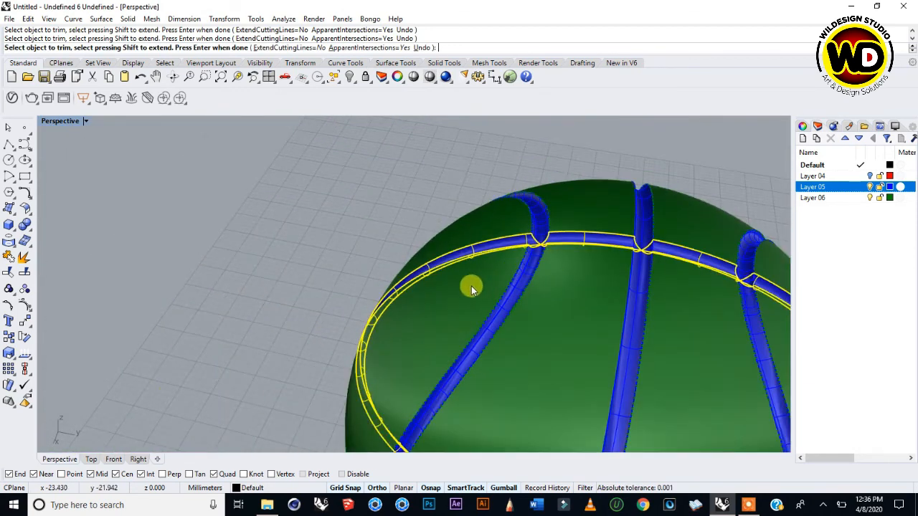
scroll(567, 305, up, 4)
right_drag(567, 305, 571, 286)
scroll(569, 286, down, 8)
scroll(633, 219, up, 8)
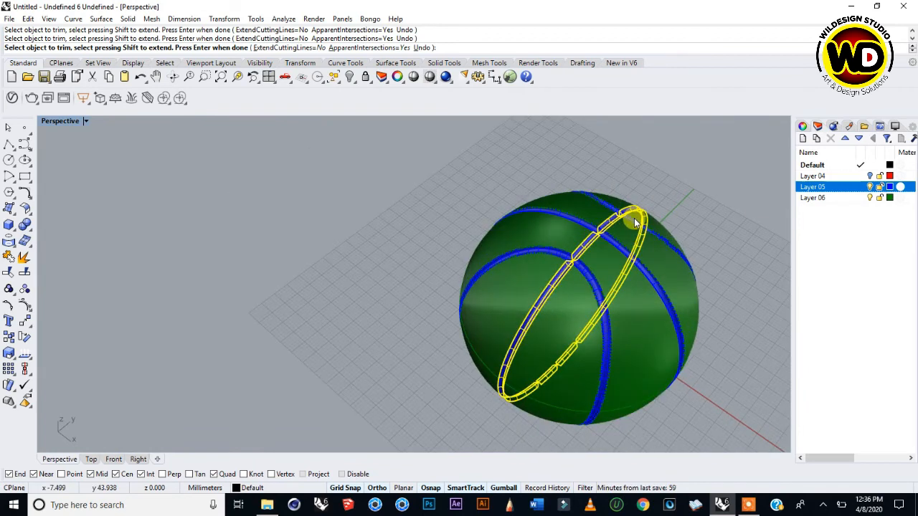
scroll(575, 236, up, 5)
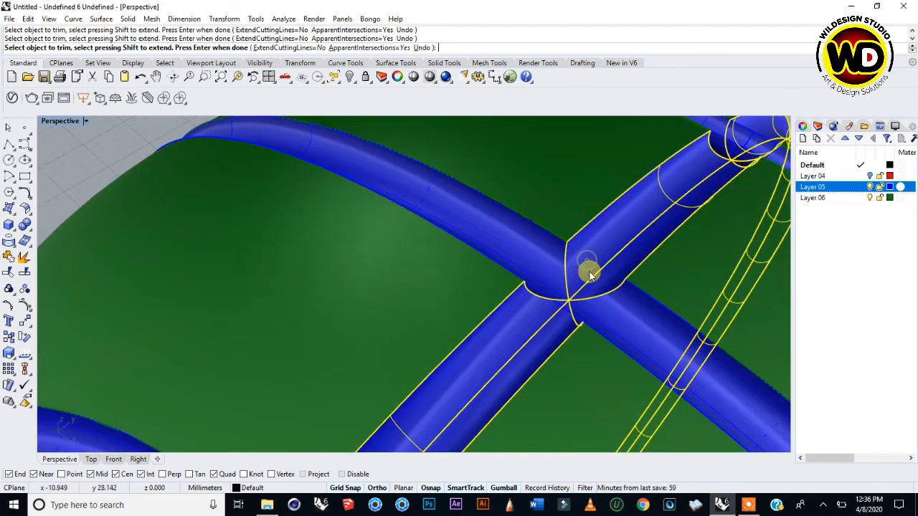
scroll(608, 245, down, 6)
scroll(690, 211, up, 6)
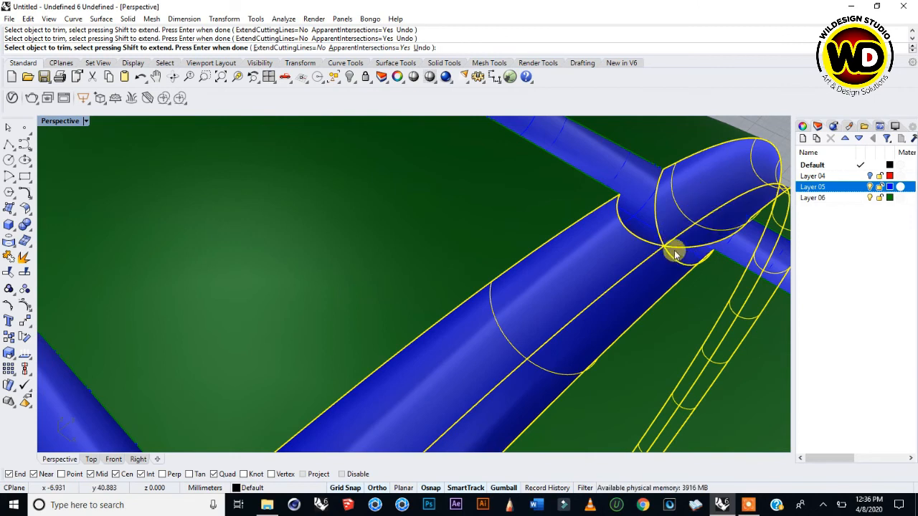
scroll(678, 253, down, 5)
scroll(624, 250, up, 2)
scroll(439, 303, up, 3)
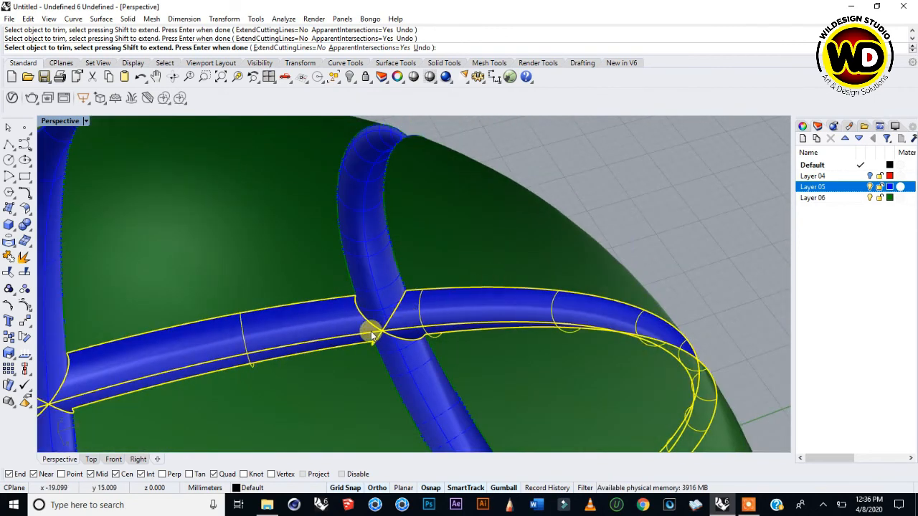
scroll(370, 331, down, 2)
scroll(420, 278, down, 4)
scroll(402, 213, down, 2)
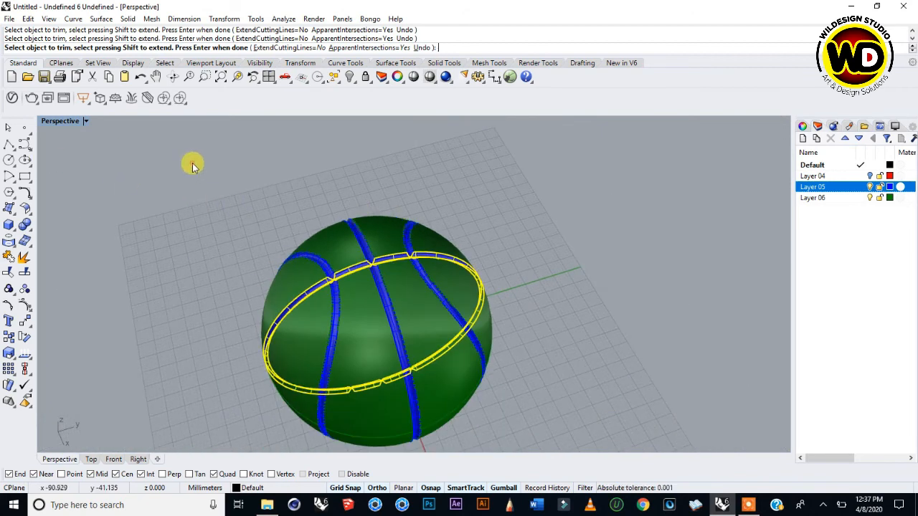
Finish the trim, select all objects on Layer 05 and join the seam surfaces into one polysurface.
key(Return)
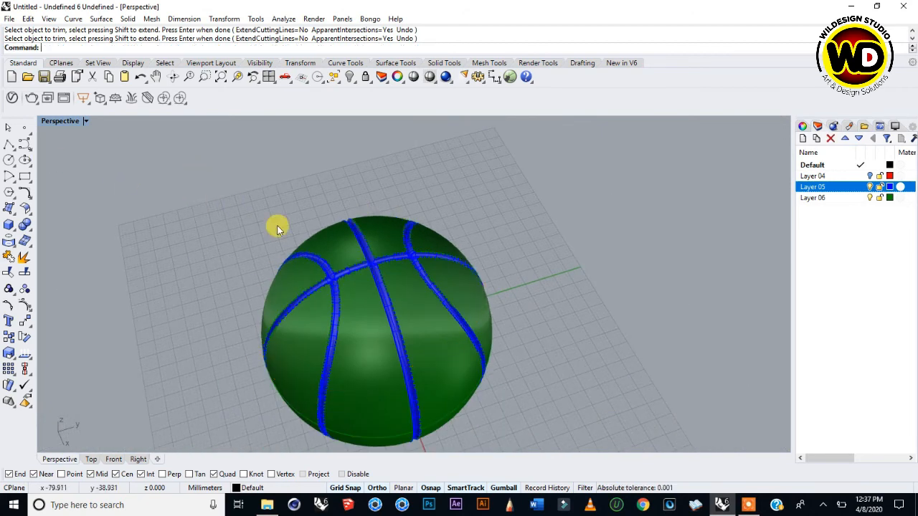
right_click(854, 188)
click(835, 355)
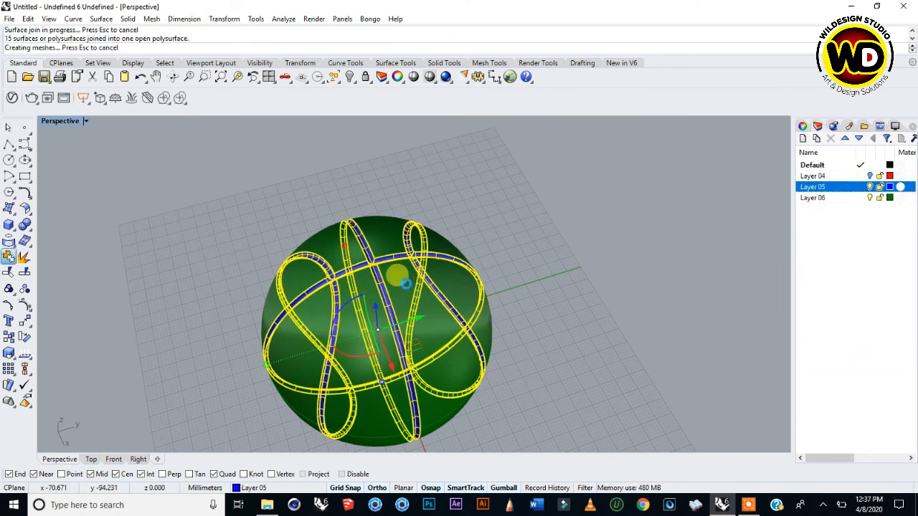
Check that the joined seams select as one object and inspect the seam grooves and a neighbouring ball panel from several angles.
click(262, 156)
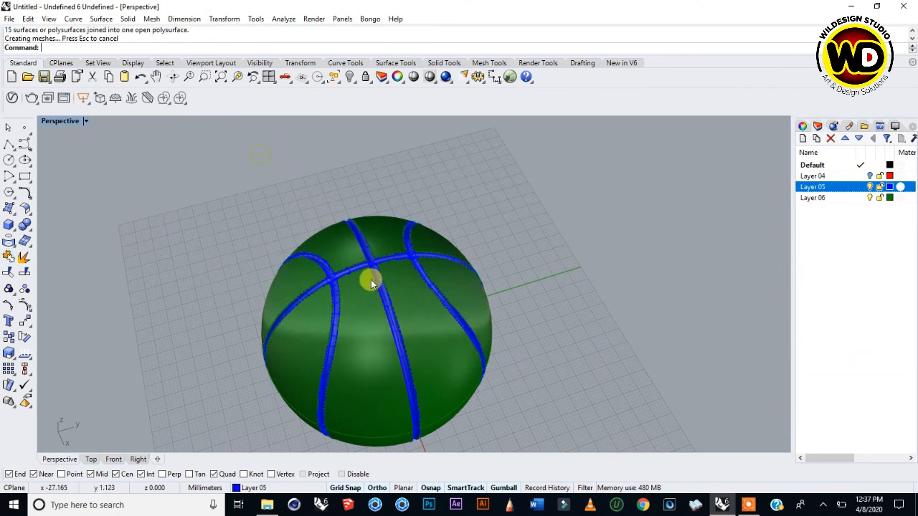
click(371, 267)
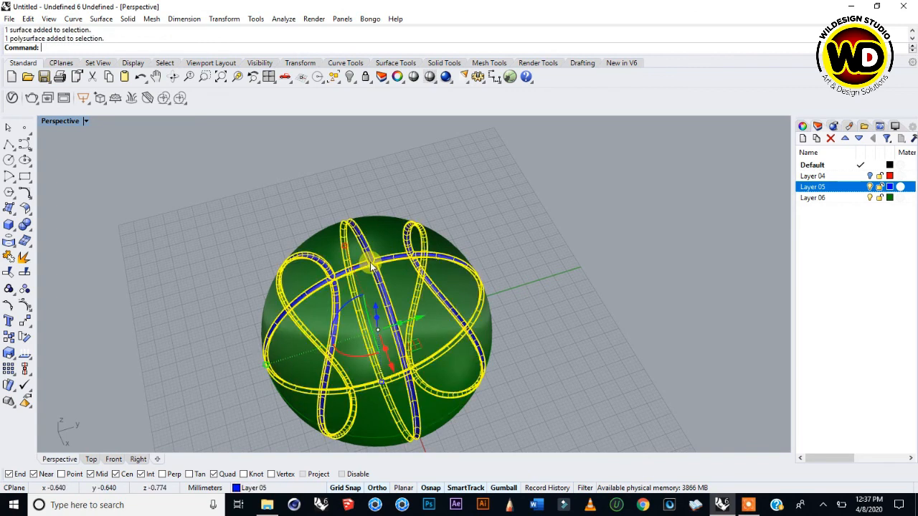
right_drag(440, 328, 343, 314)
click(559, 208)
scroll(352, 322, up, 4)
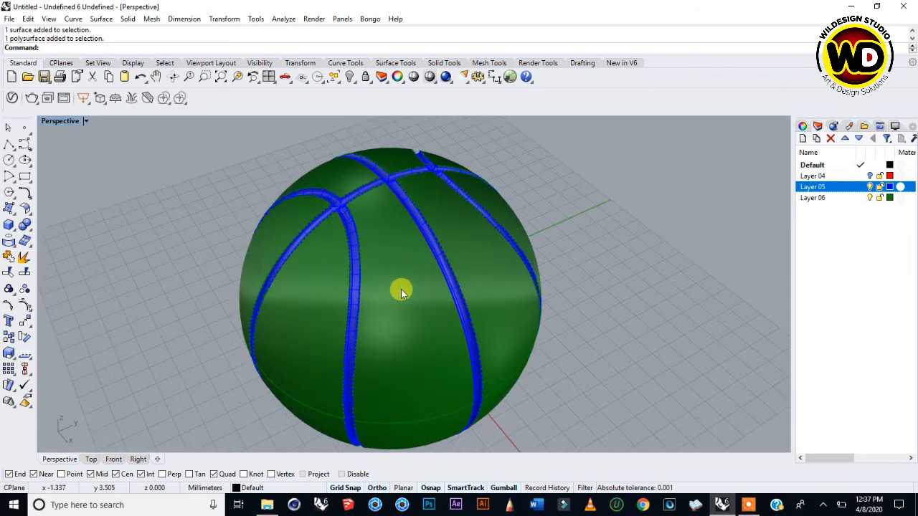
right_drag(428, 306, 399, 309)
scroll(349, 166, up, 2)
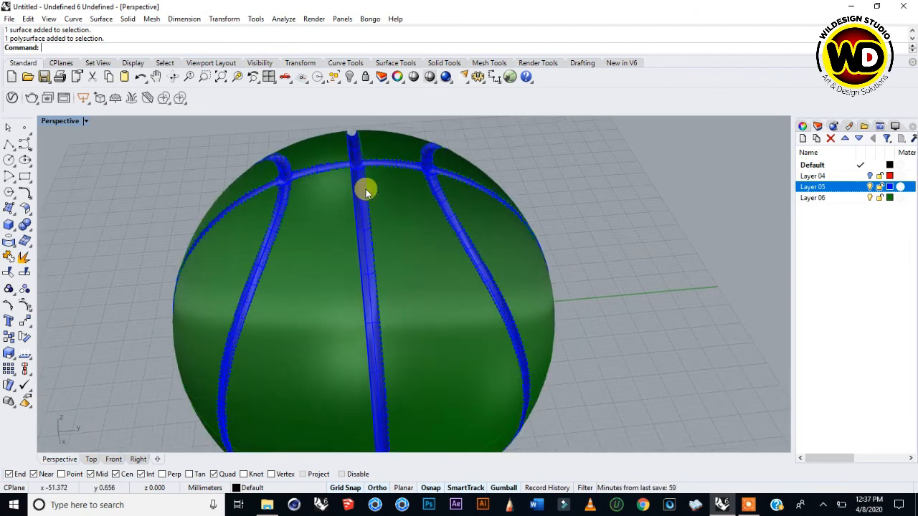
right_drag(334, 247, 335, 208)
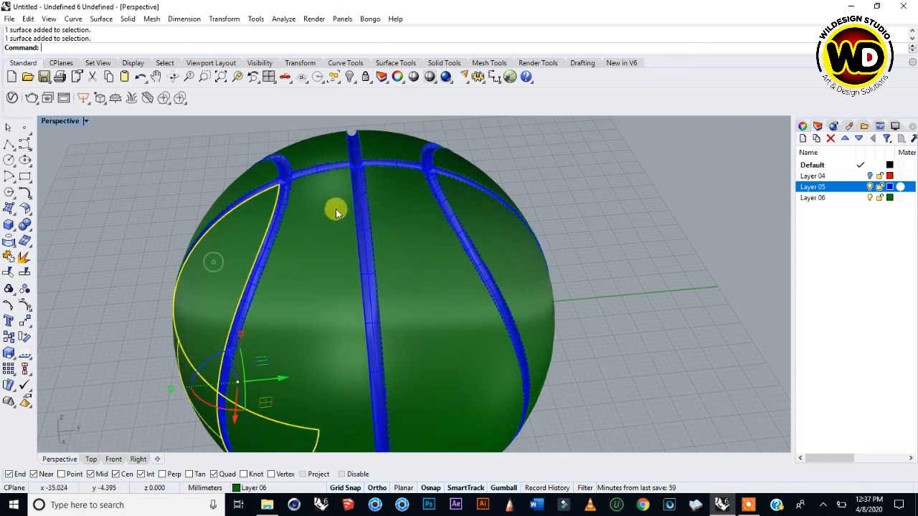
scroll(335, 207, down, 3)
right_drag(400, 279, 324, 185)
right_drag(257, 287, 220, 223)
click(220, 223)
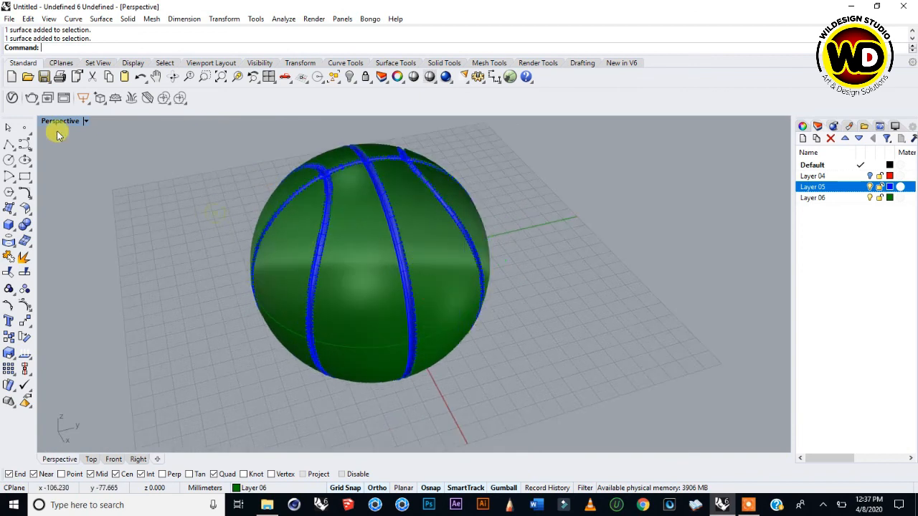
Set the Perspective viewport to Rendered display mode and review the finished basketball from different sides.
click(87, 121)
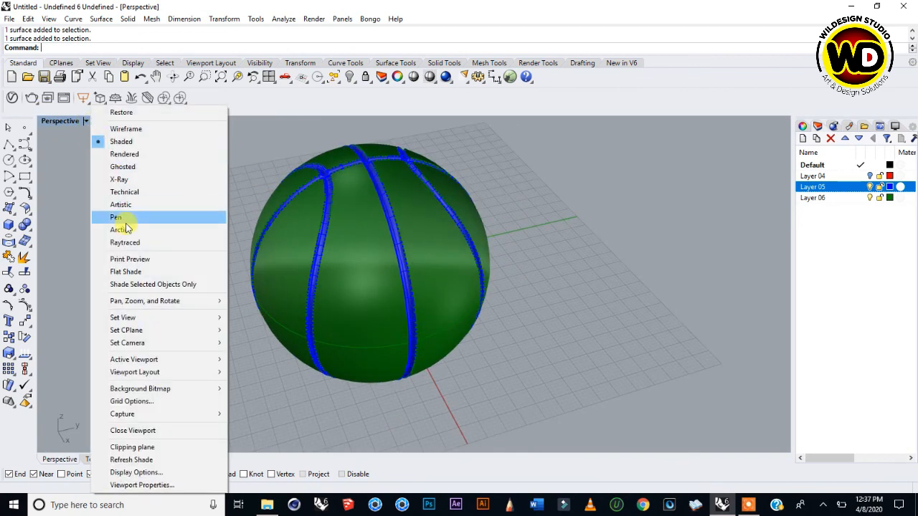
click(125, 153)
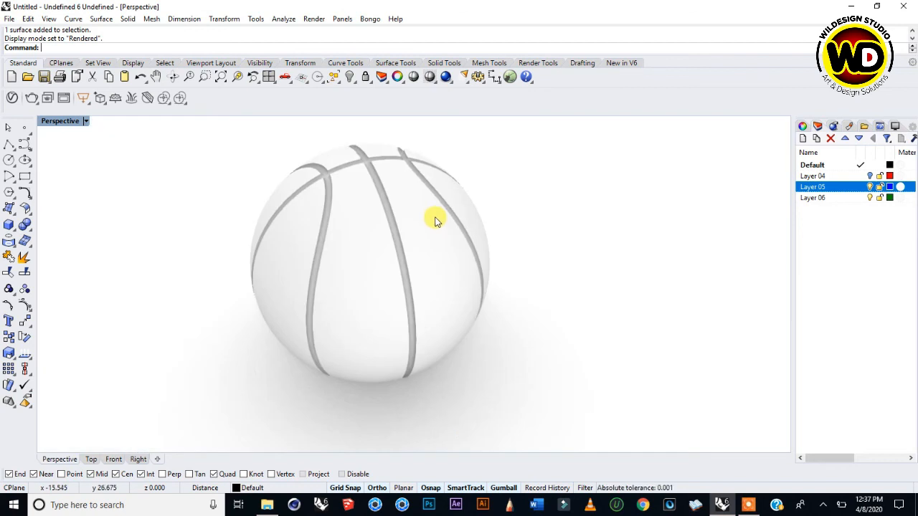
right_drag(455, 287, 416, 294)
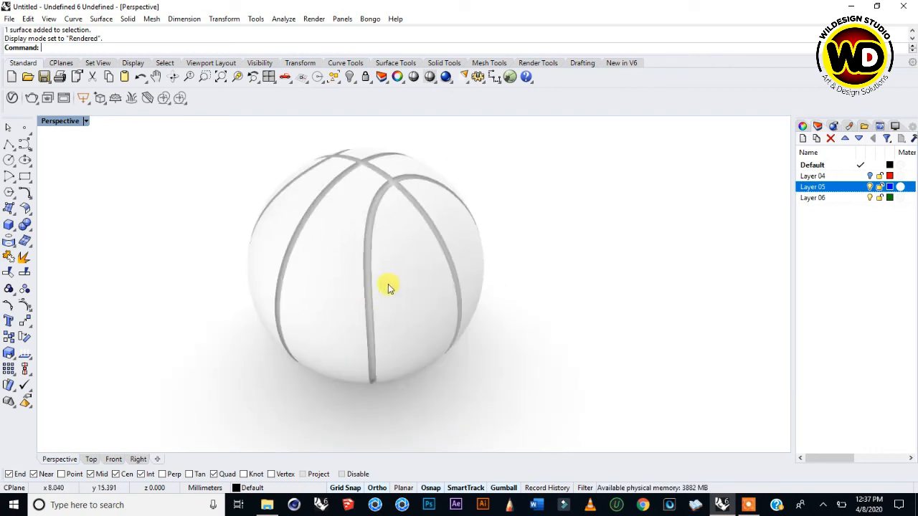
right_drag(294, 299, 385, 292)
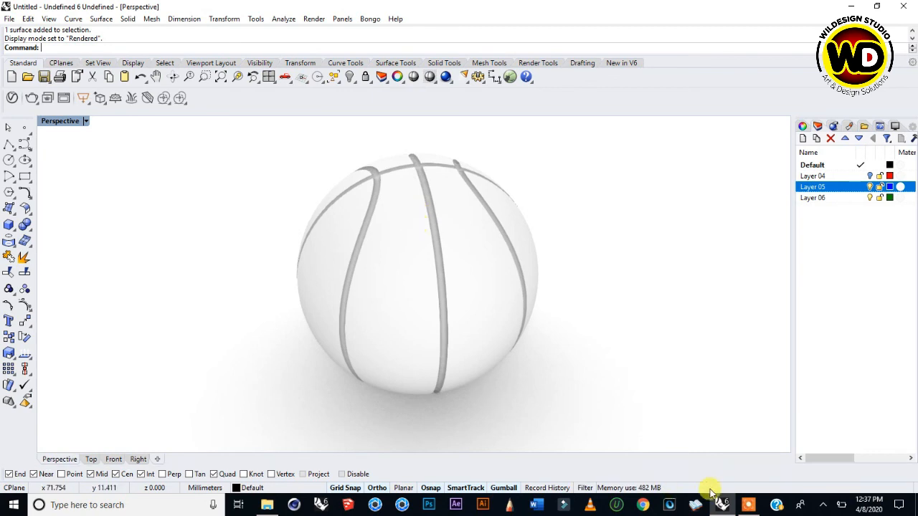
click(747, 504)
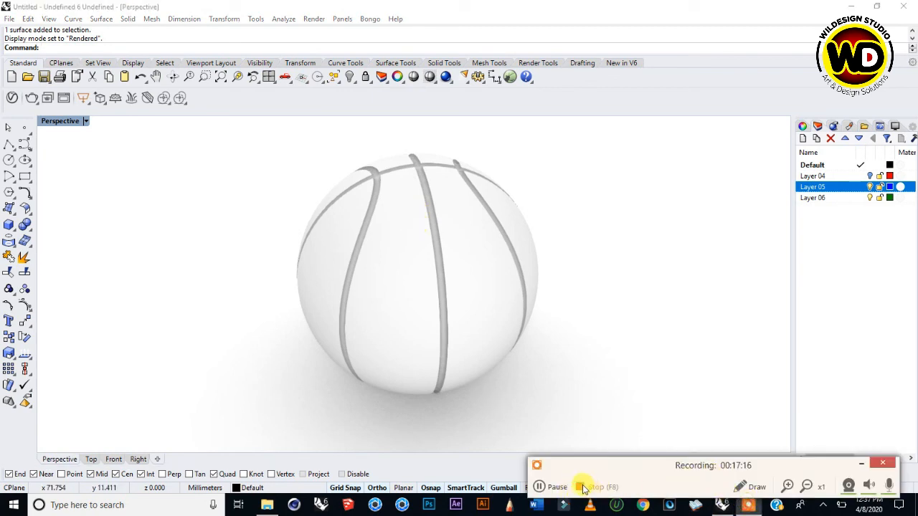